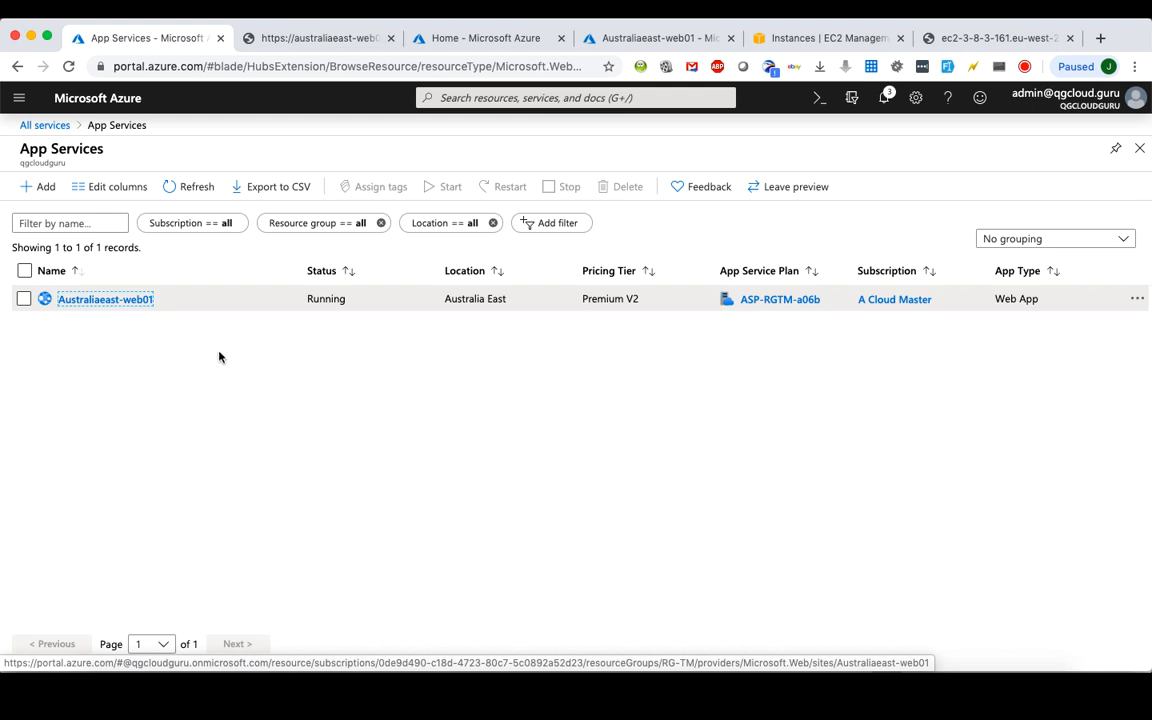
Open the Australiaeast-web01 app service and browse to its website URL
left_click(116, 302)
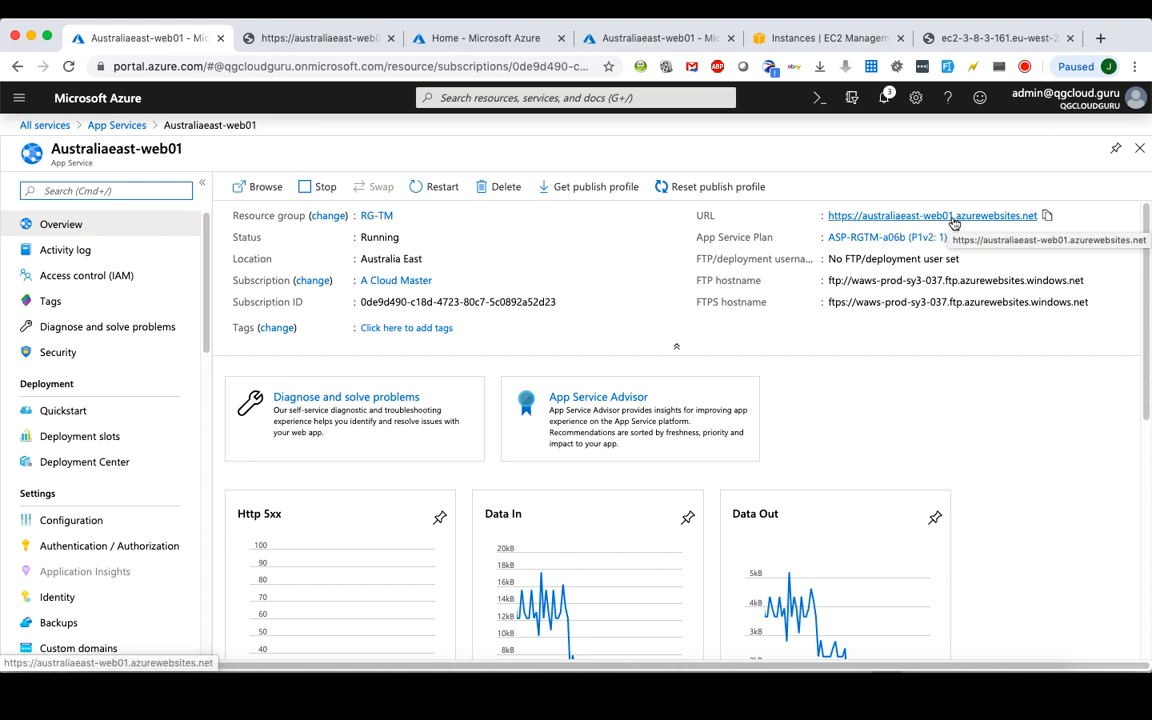
left_click(1019, 220)
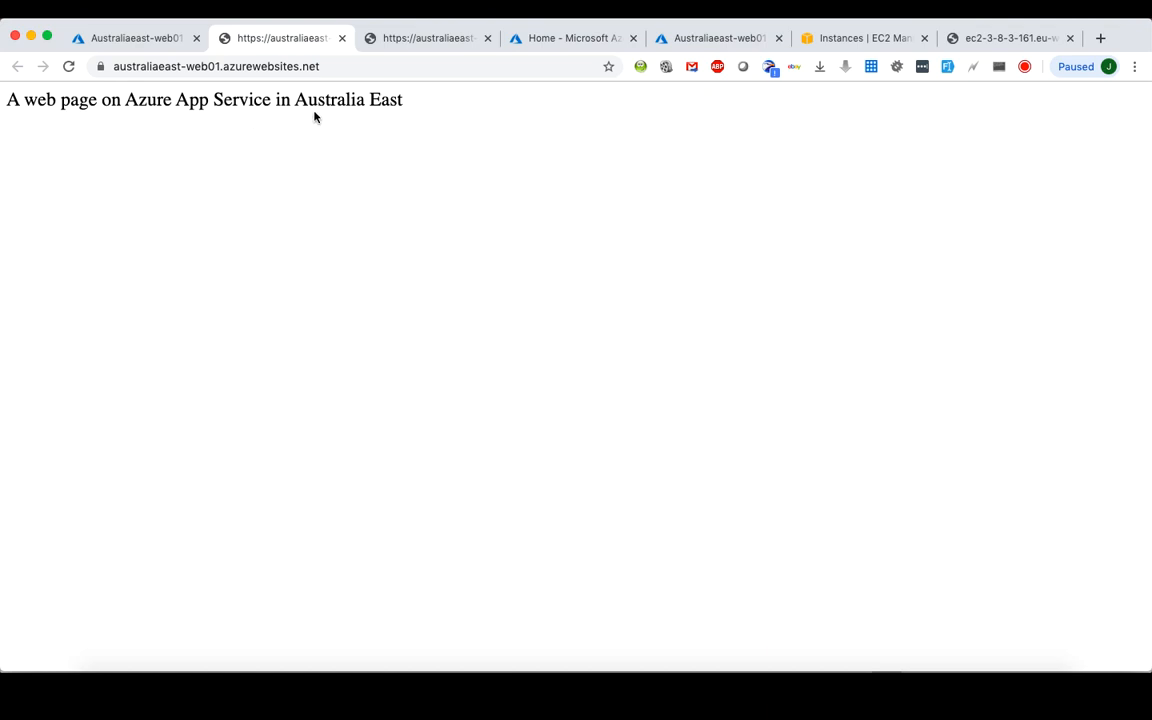
Review the London-Web01 instance in the AWS EC2 console, and view and reload its web page
left_click(856, 40)
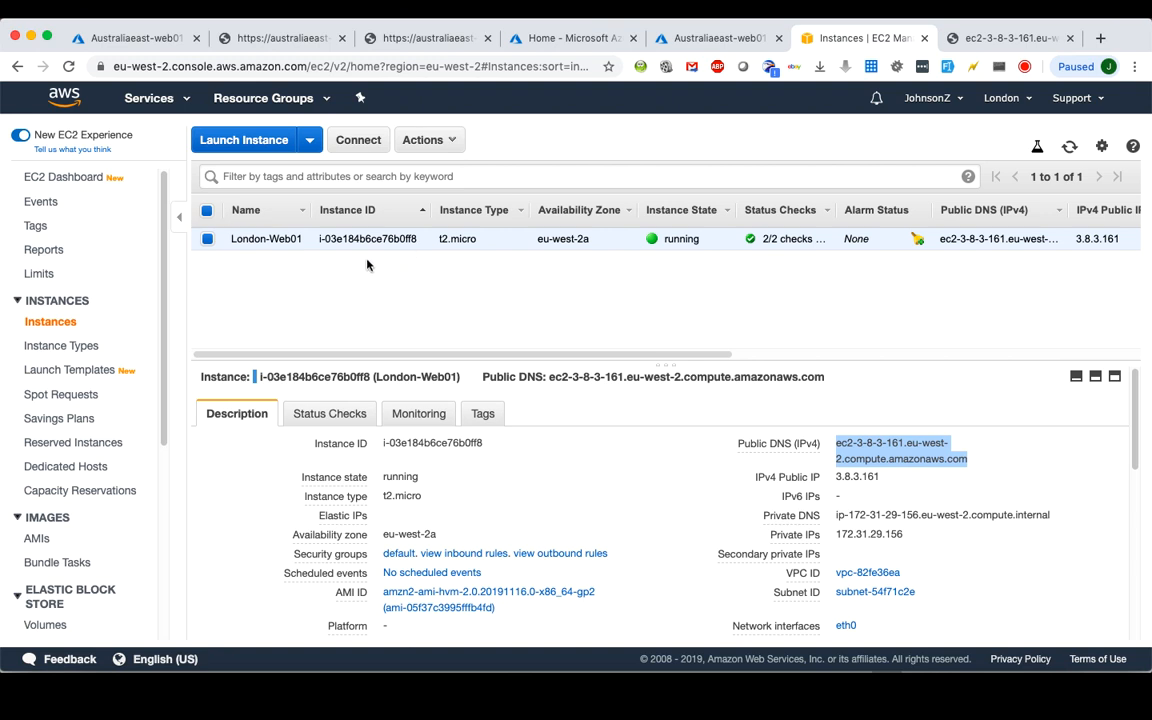
left_click(1005, 38)
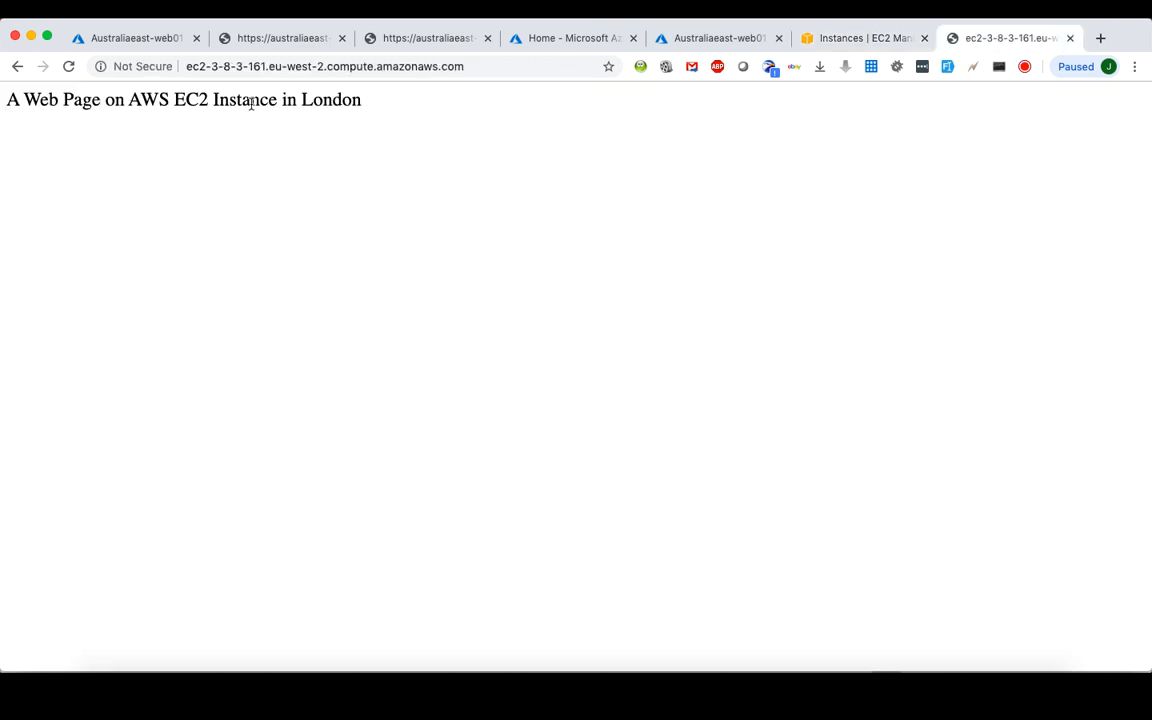
left_click(69, 66)
Compare the Australia East App Service page with the London EC2 page by switching between them
left_click(405, 45)
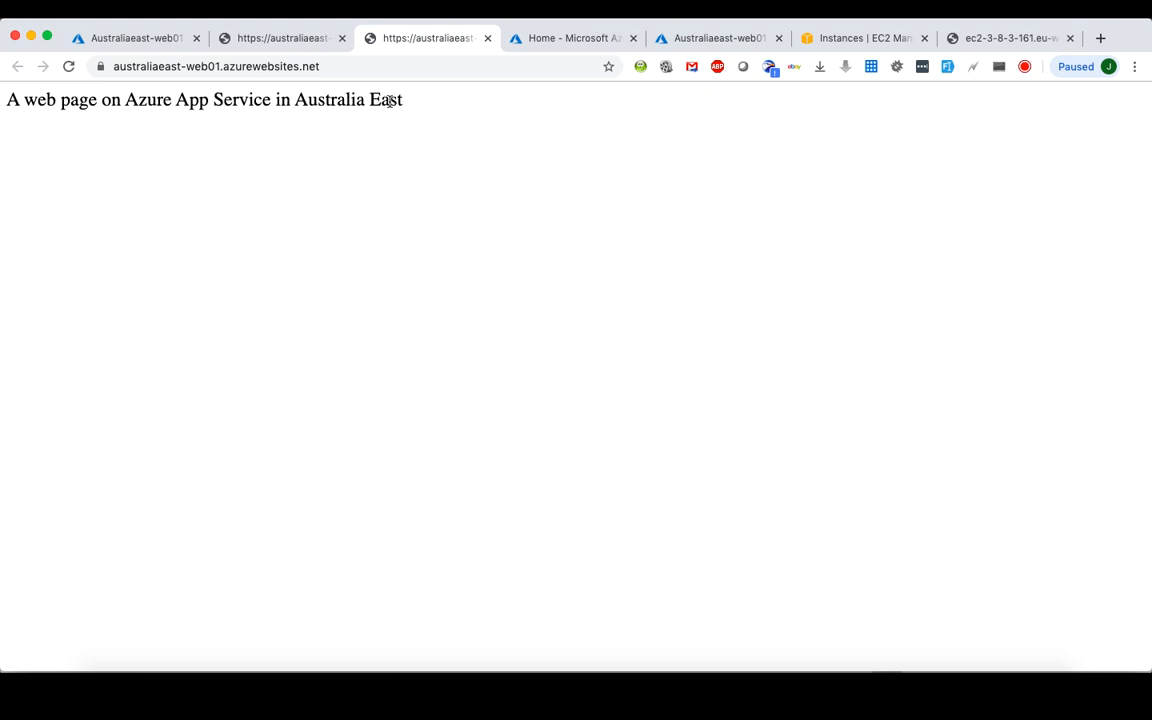
left_click(955, 40)
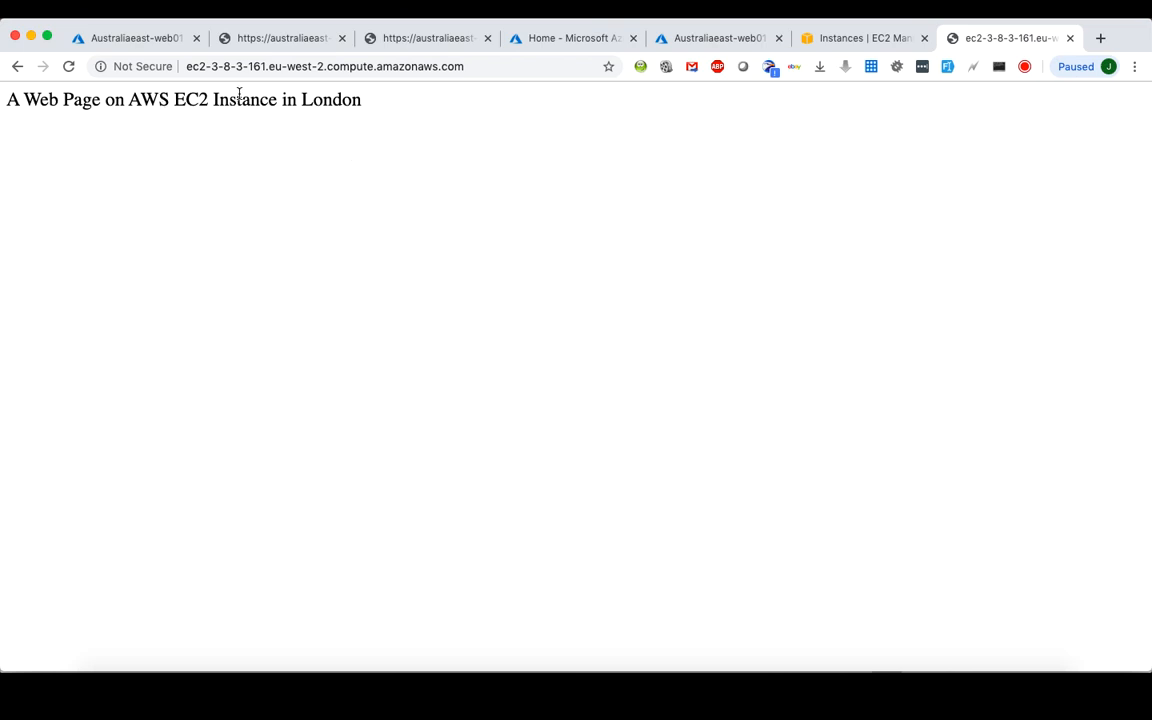
left_click(395, 42)
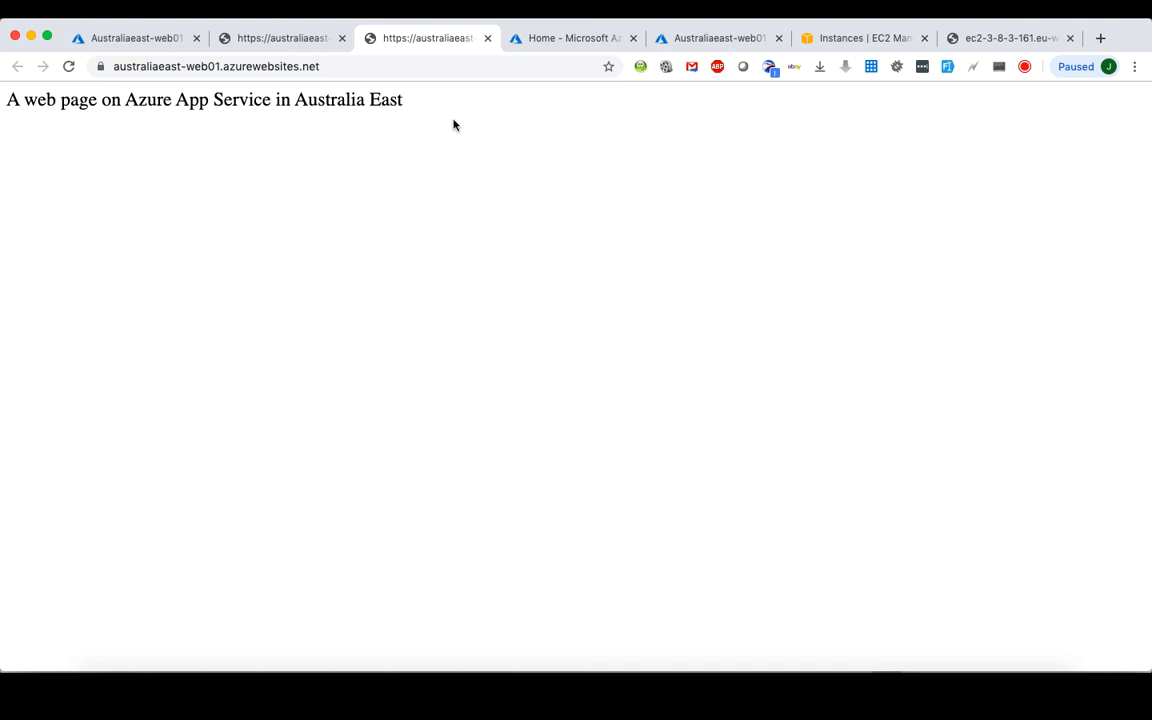
left_click(997, 46)
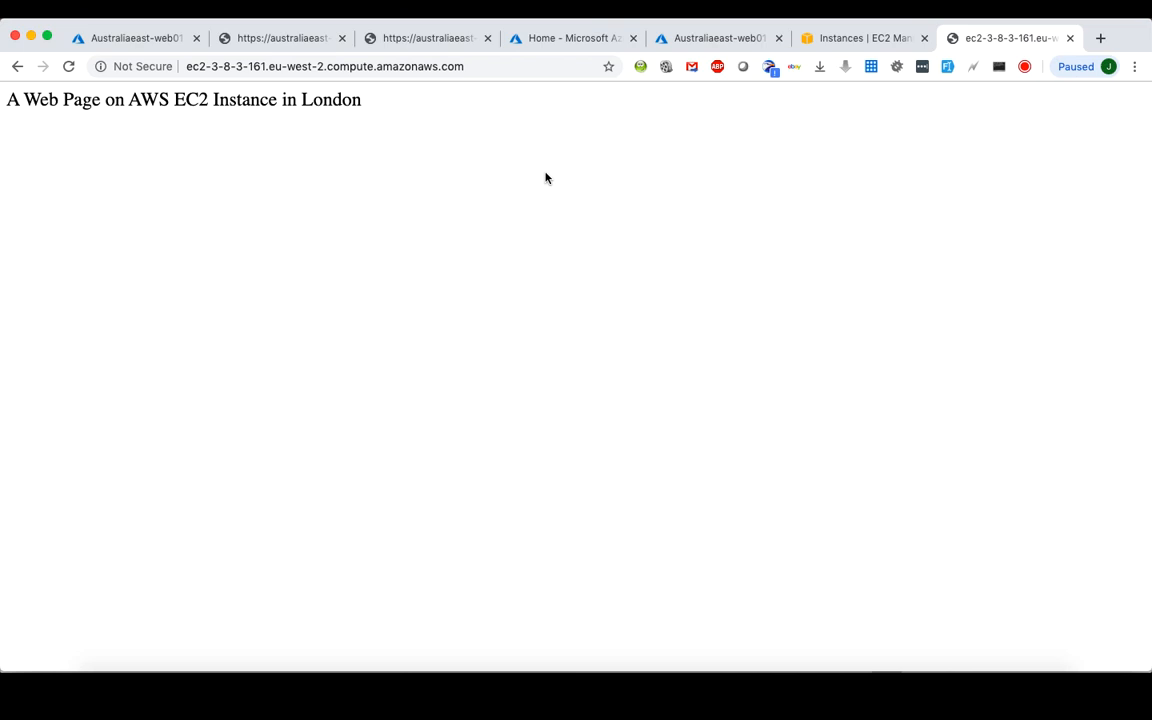
Return to the Azure portal home and search all services for "trafic manager"
left_click(550, 39)
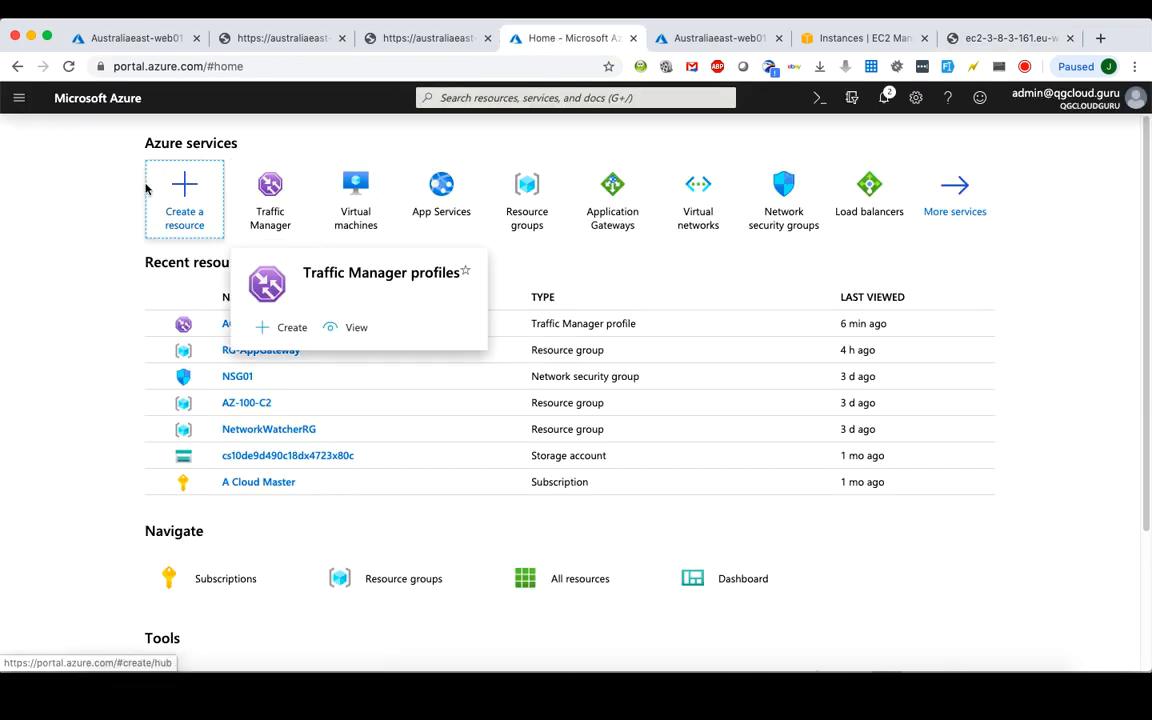
left_click(18, 102)
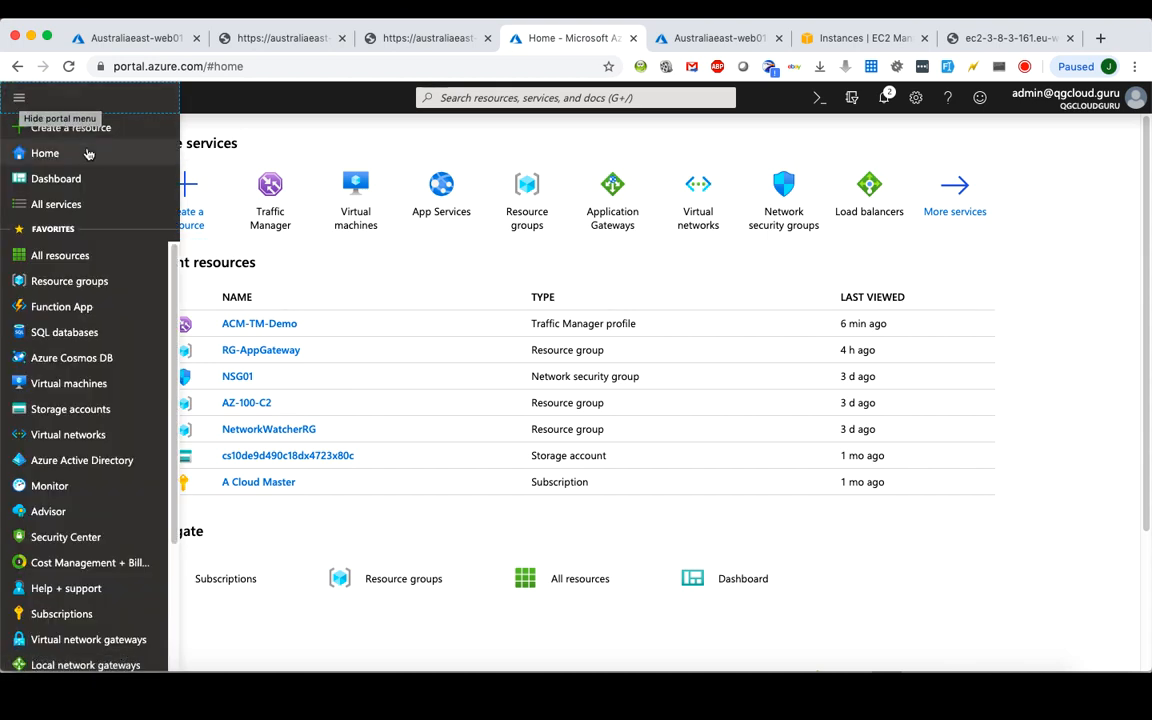
left_click(66, 205)
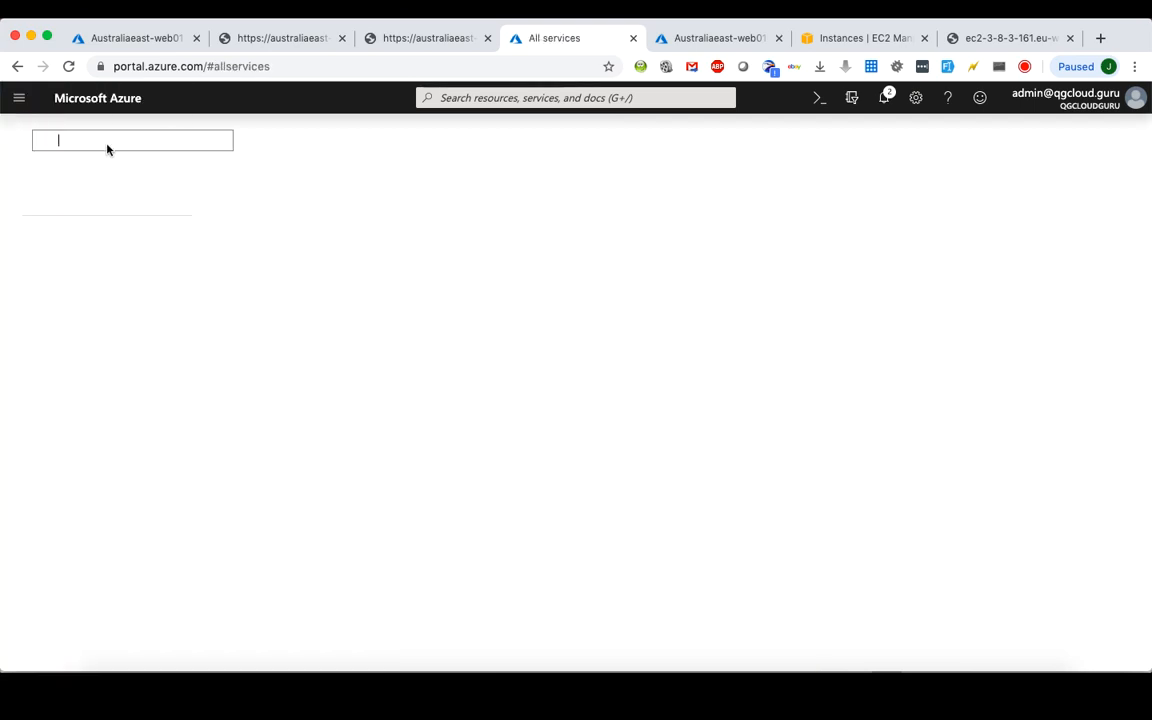
type("trafi")
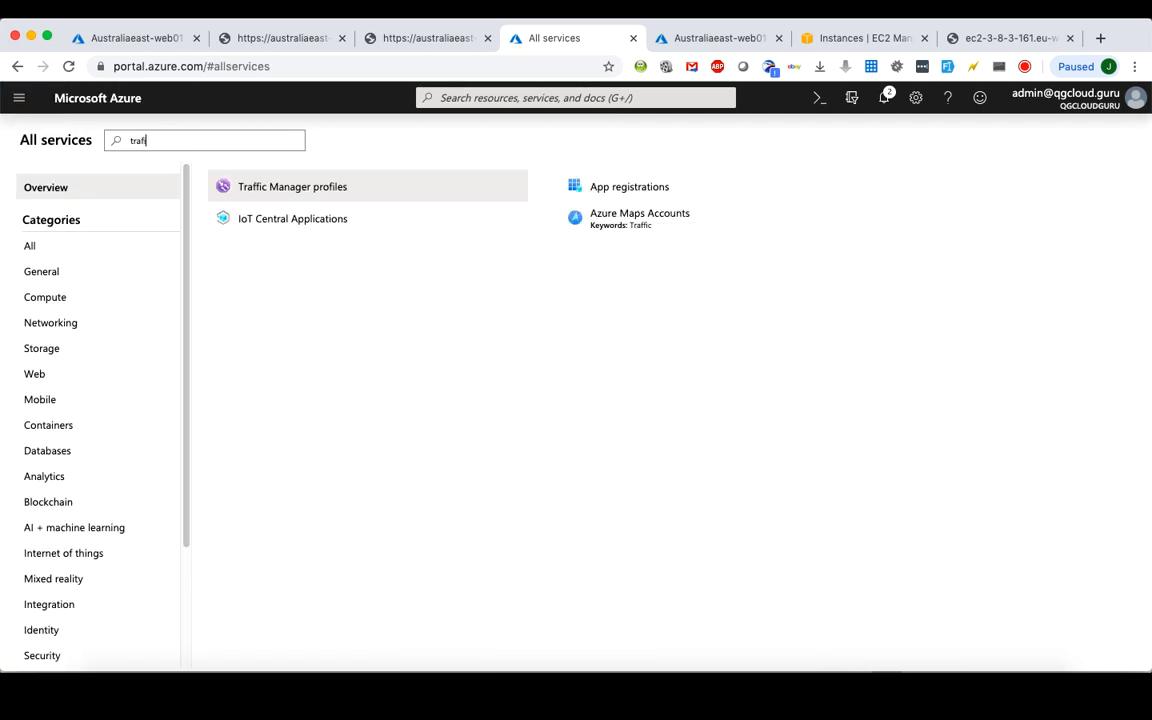
type("c ")
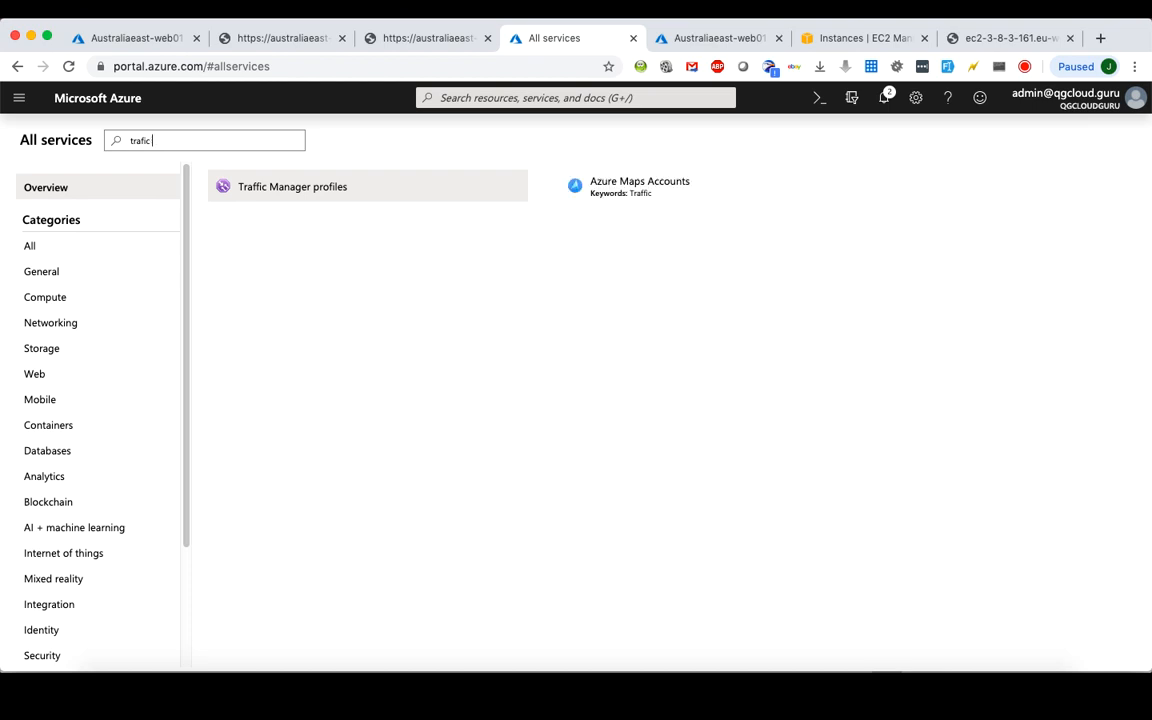
type("manager")
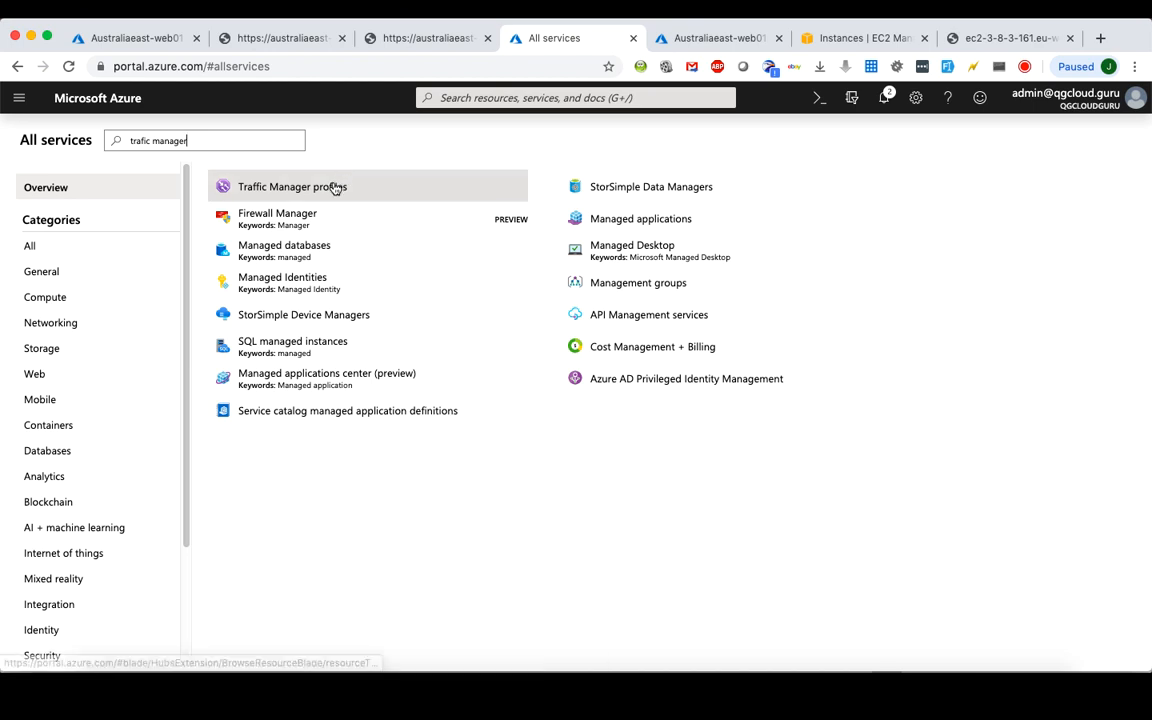
Add Traffic Manager profiles to the favorites and check for it in the portal's favorites list
mouse_move(335, 188)
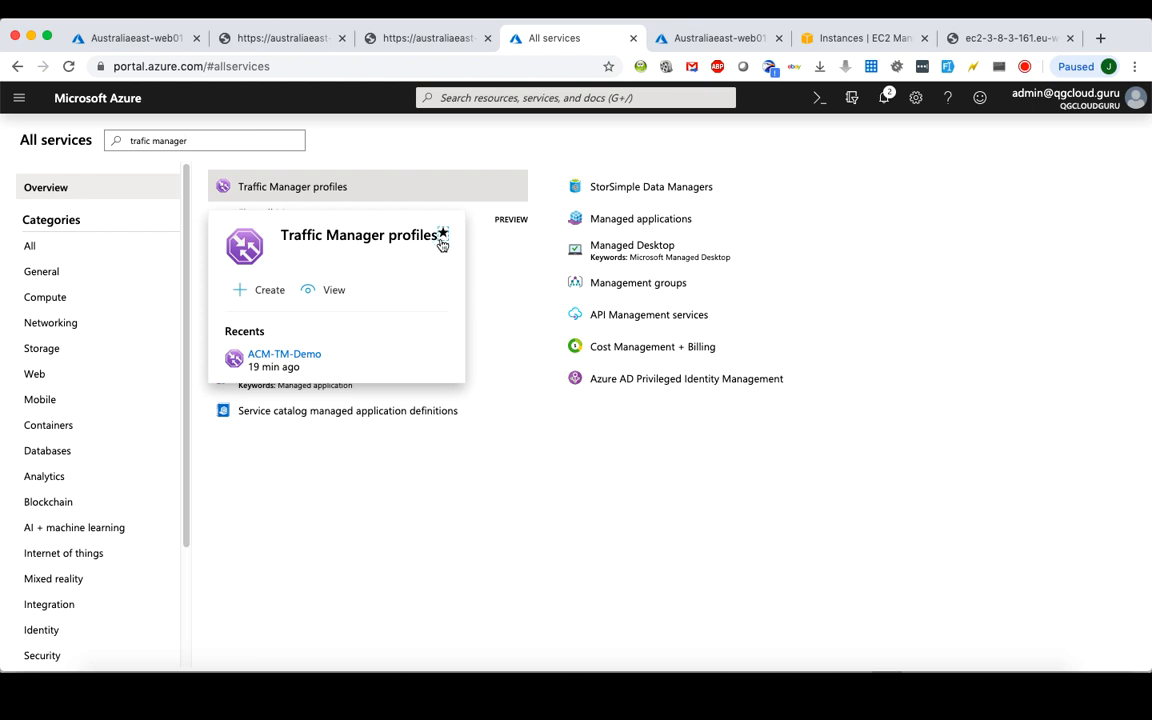
left_click(20, 99)
scroll(113, 436, "down", 3)
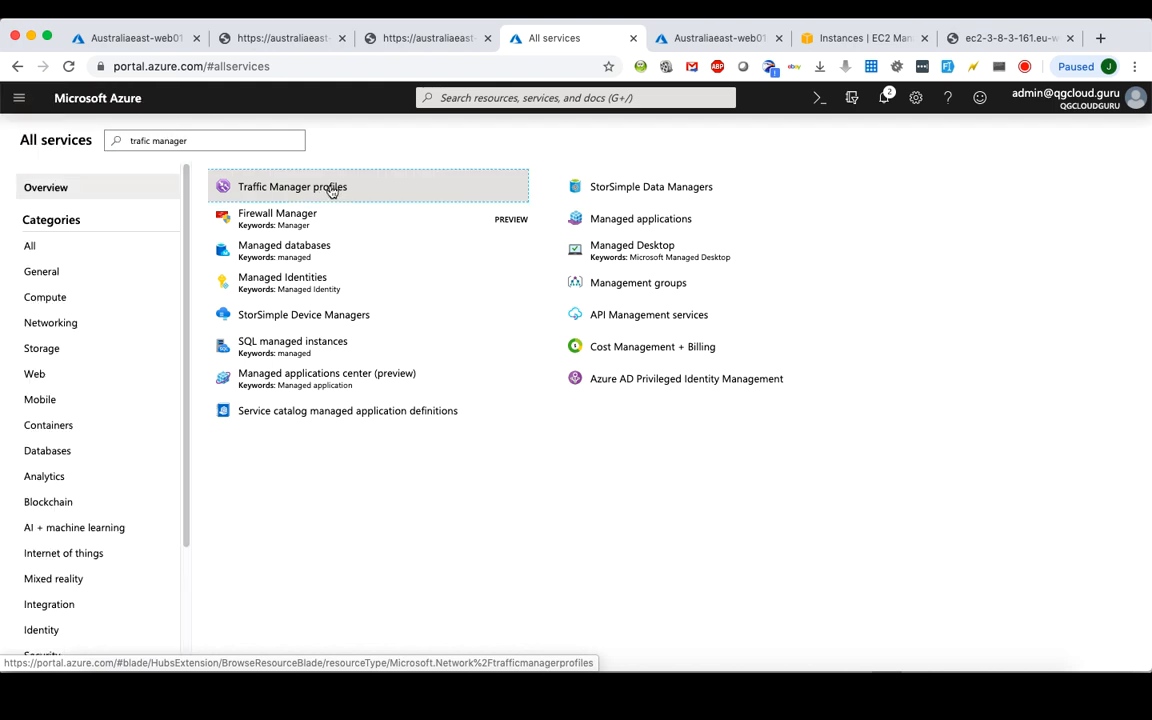
Open the Traffic Manager profiles service and start creating a new profile
left_click(331, 188)
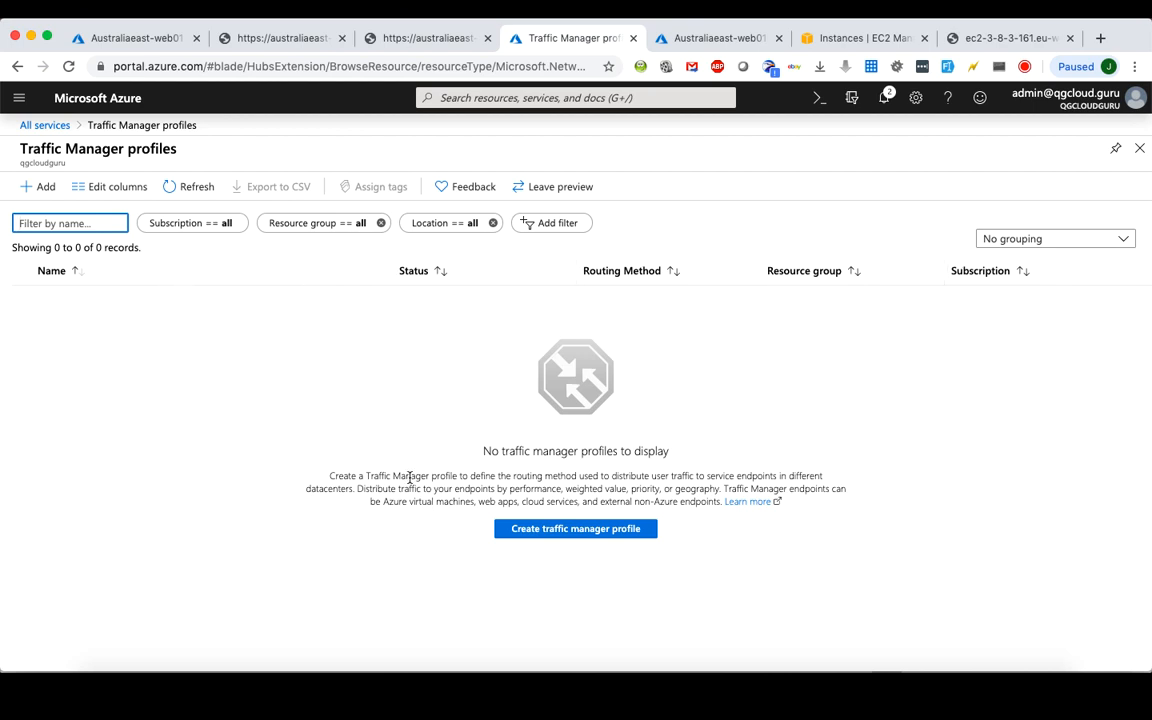
left_click(543, 538)
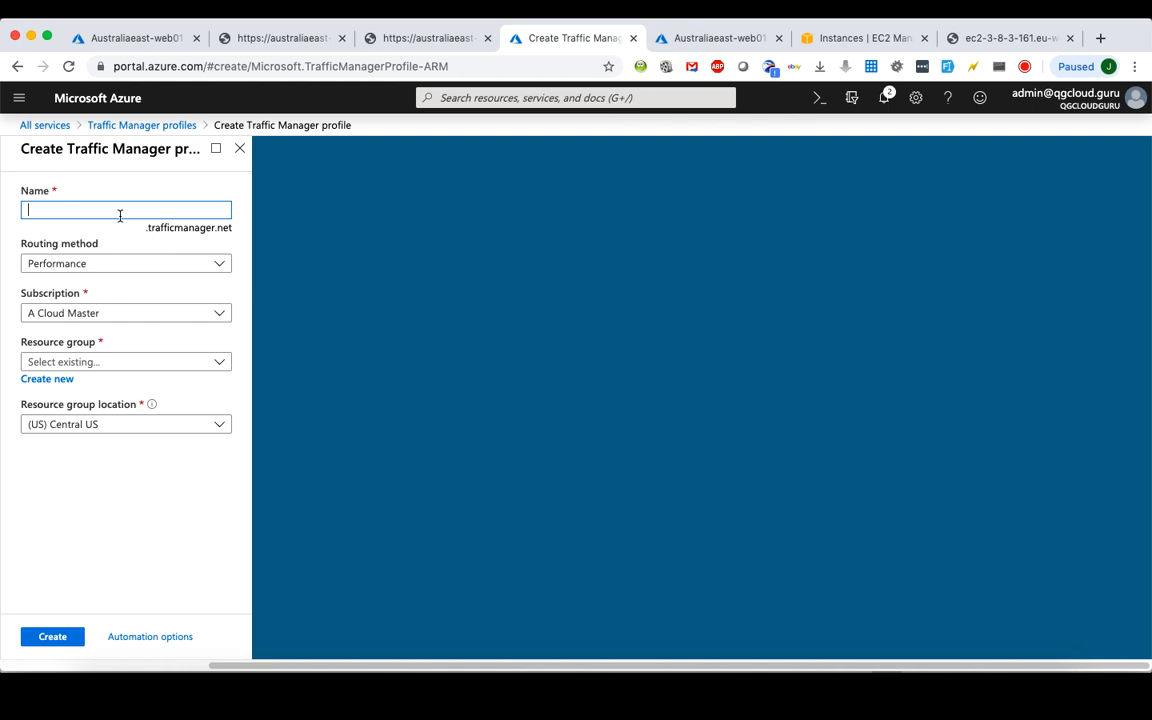
Try "azure" as the new profile's name and read its validation message
type("azure")
left_click(117, 234)
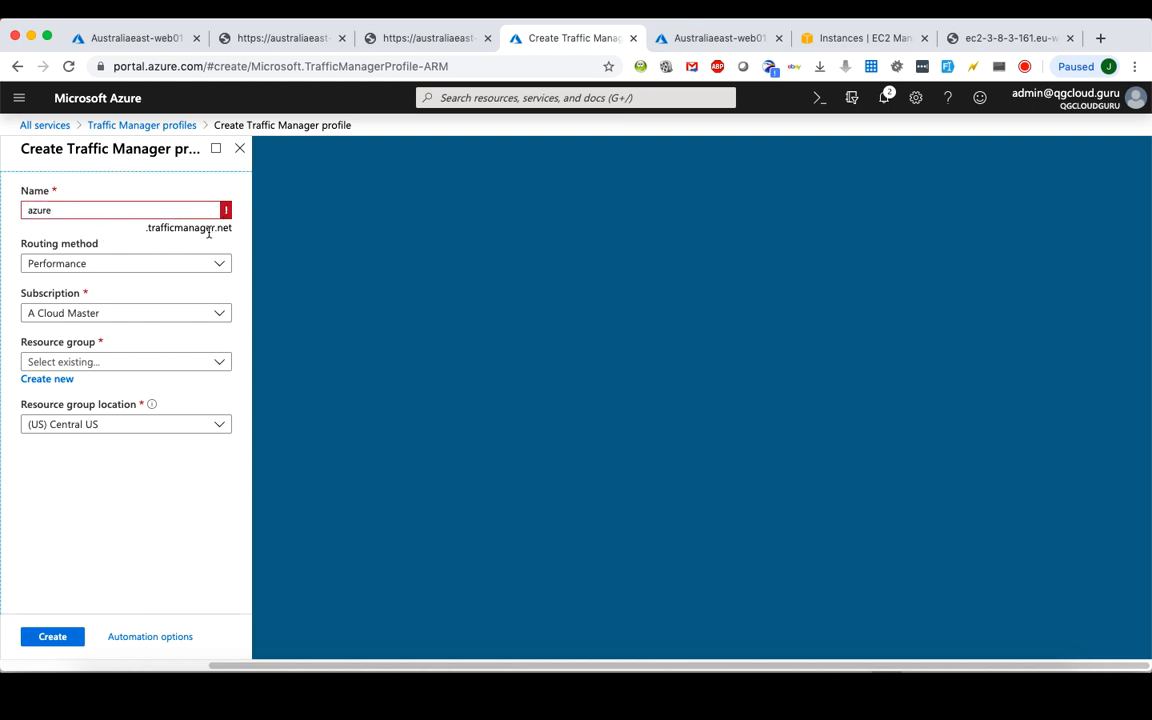
mouse_move(227, 218)
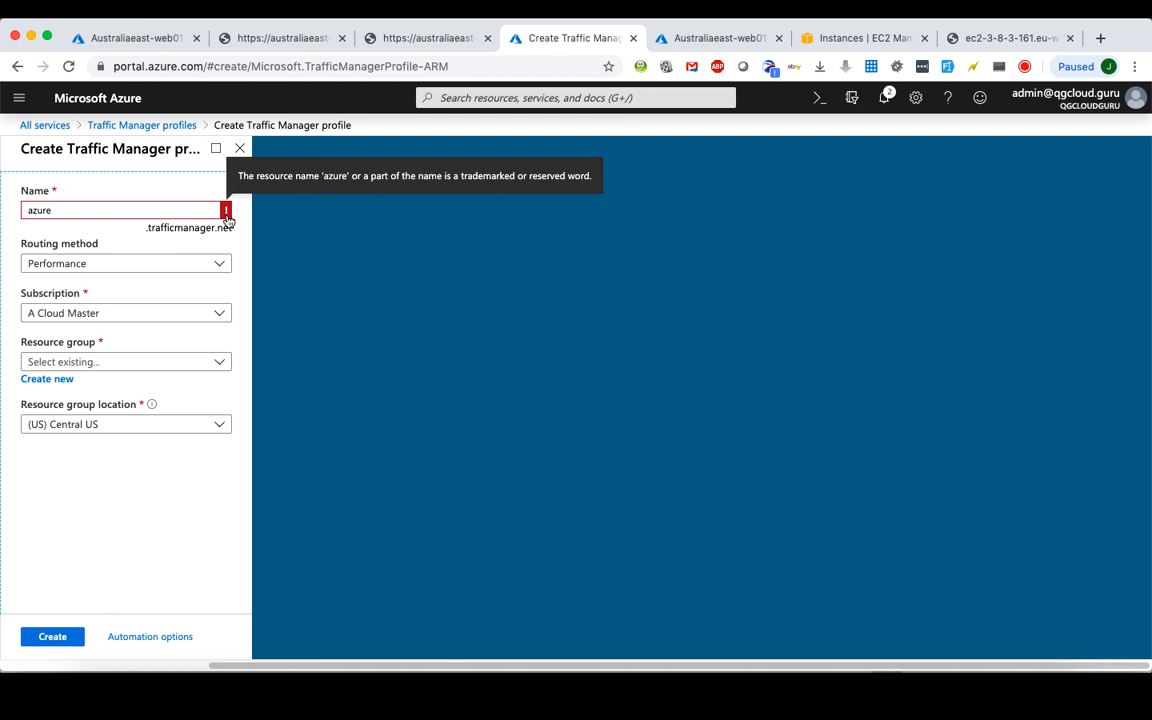
Replace the profile name with "test" and check whether it is accepted
left_click(116, 210)
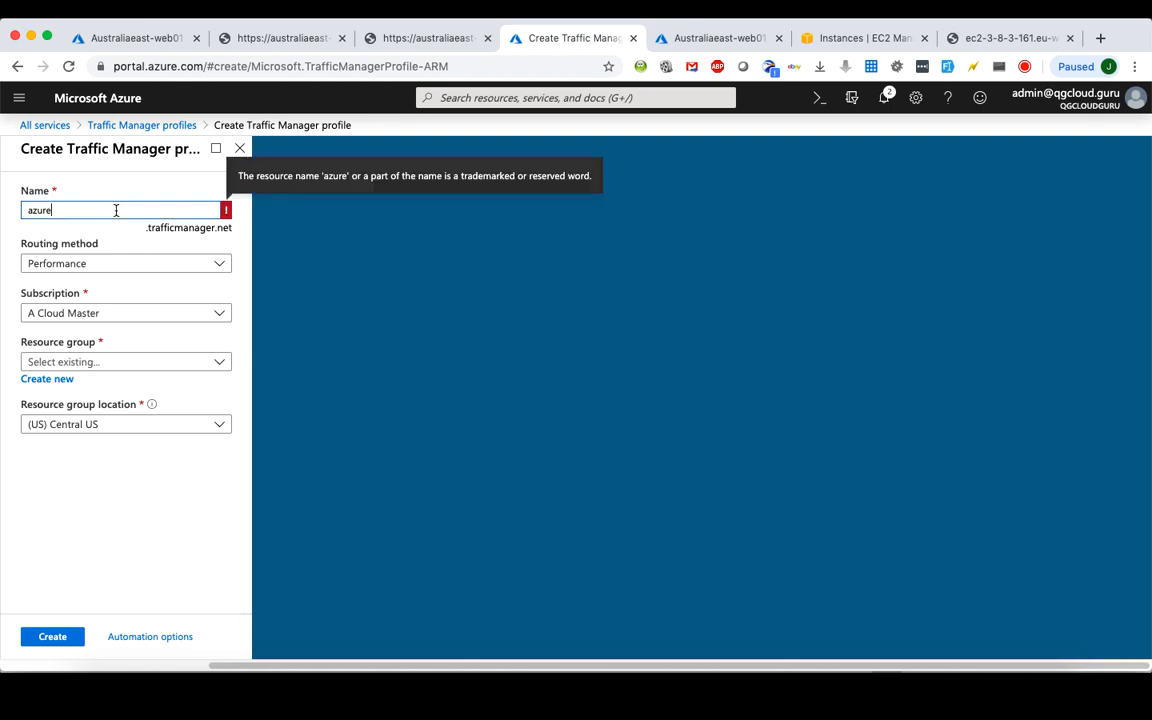
key("BackSpace")
key("BackSpace")
key("BackSpace")
key("BackSpace")
key("BackSpace")
type("test")
left_click(97, 237)
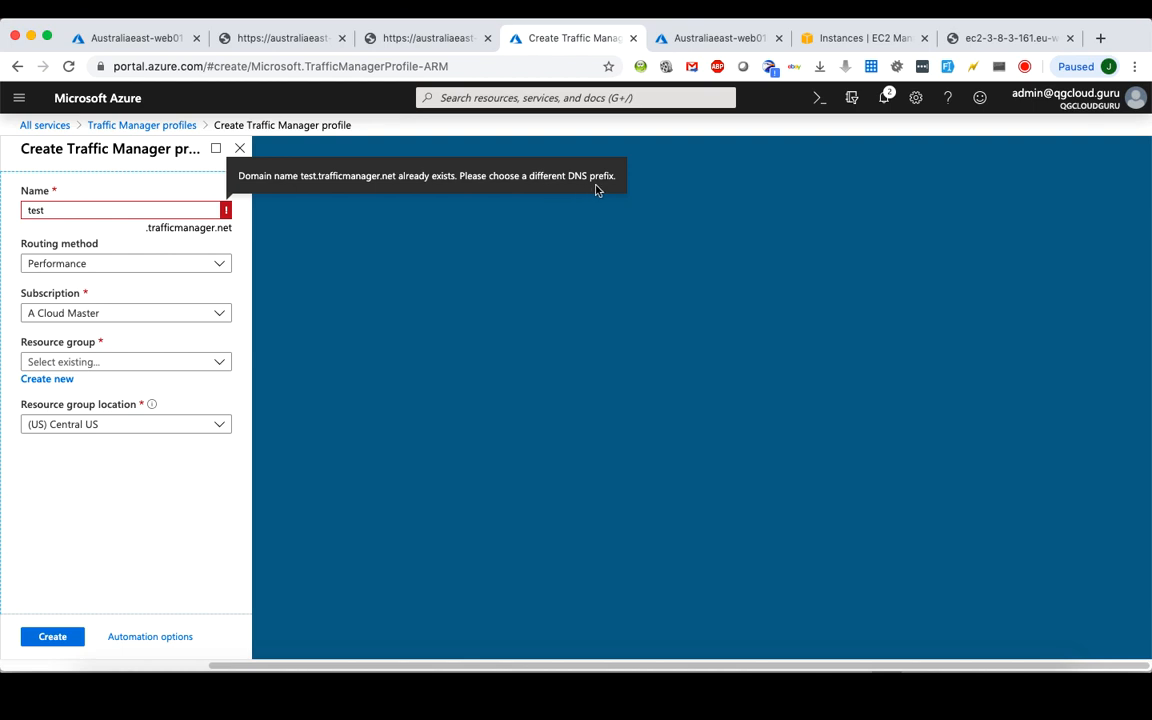
Name the Traffic Manager profile acm-tm-demo and choose the Performance routing method
double_click(48, 208)
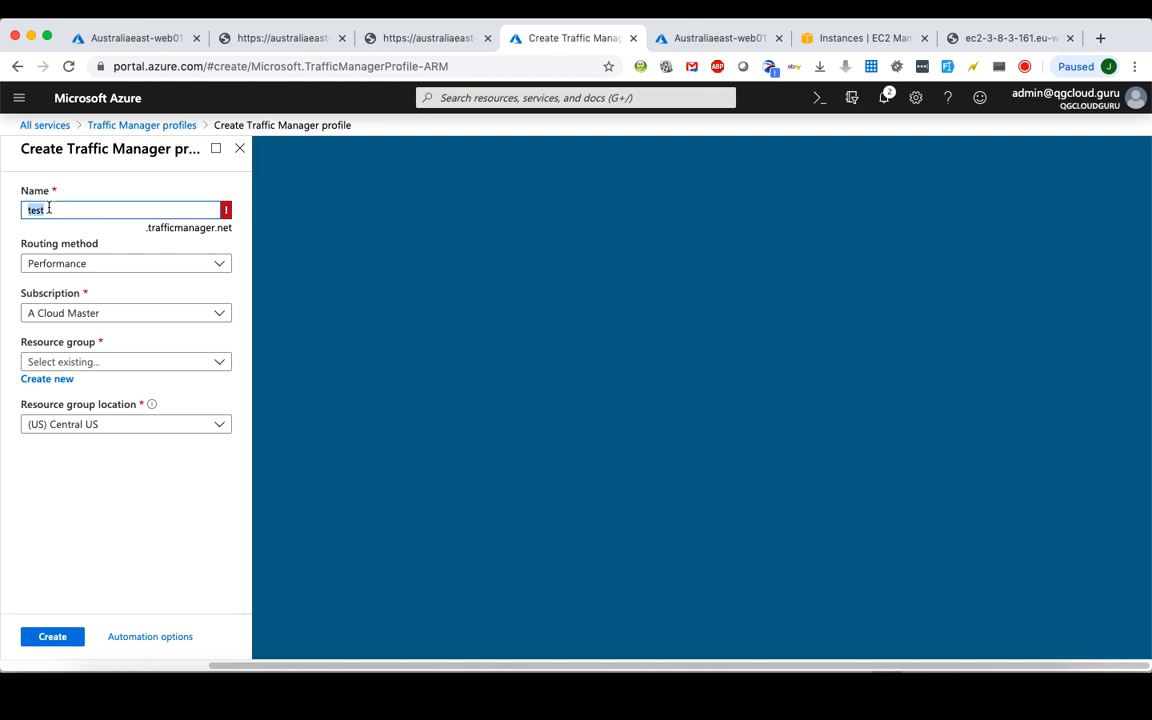
type("acm-tm-demo")
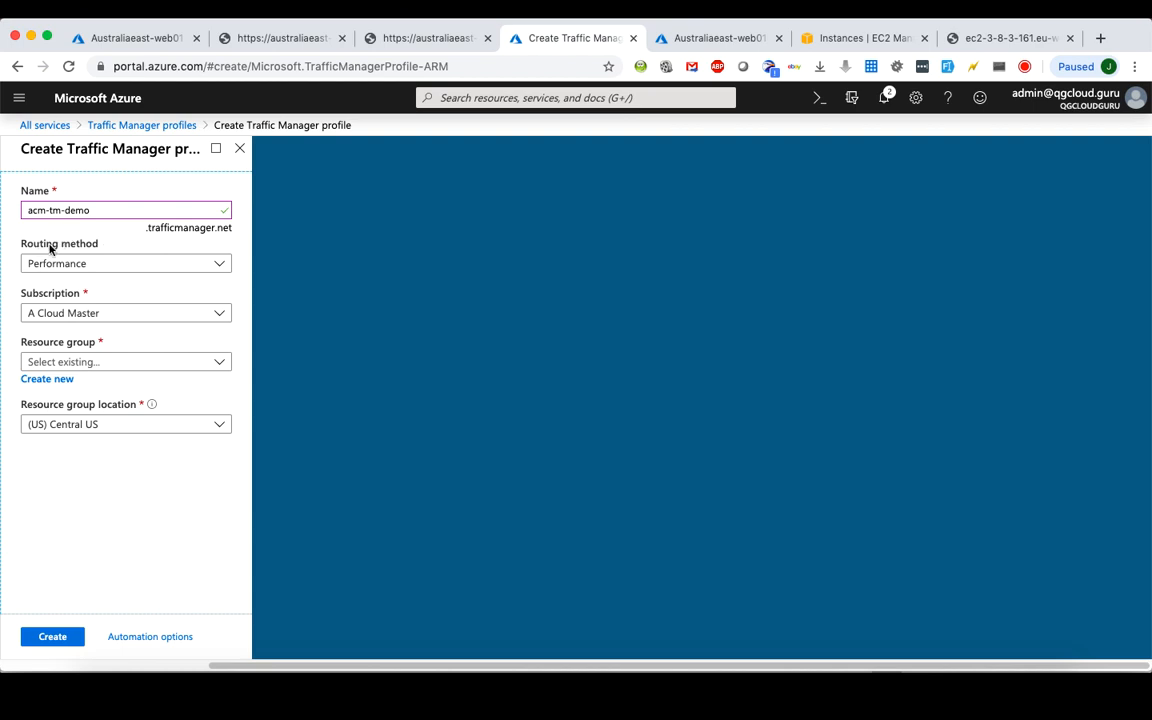
left_click(223, 267)
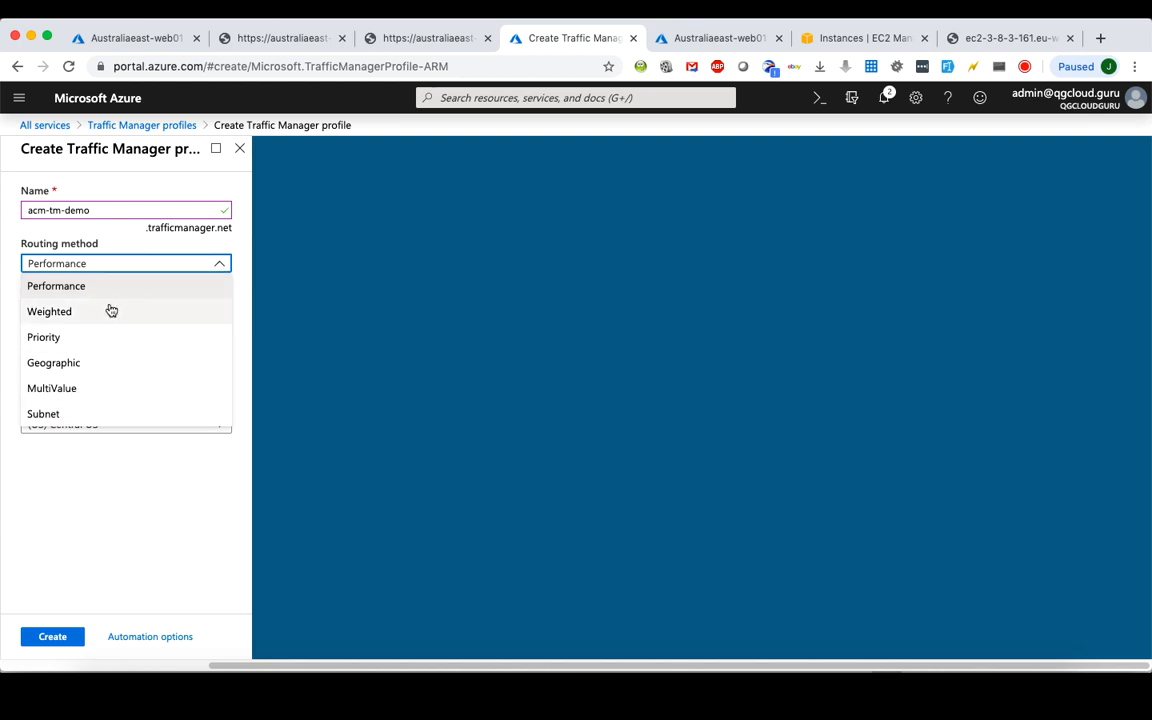
left_click(219, 264)
left_click(220, 264)
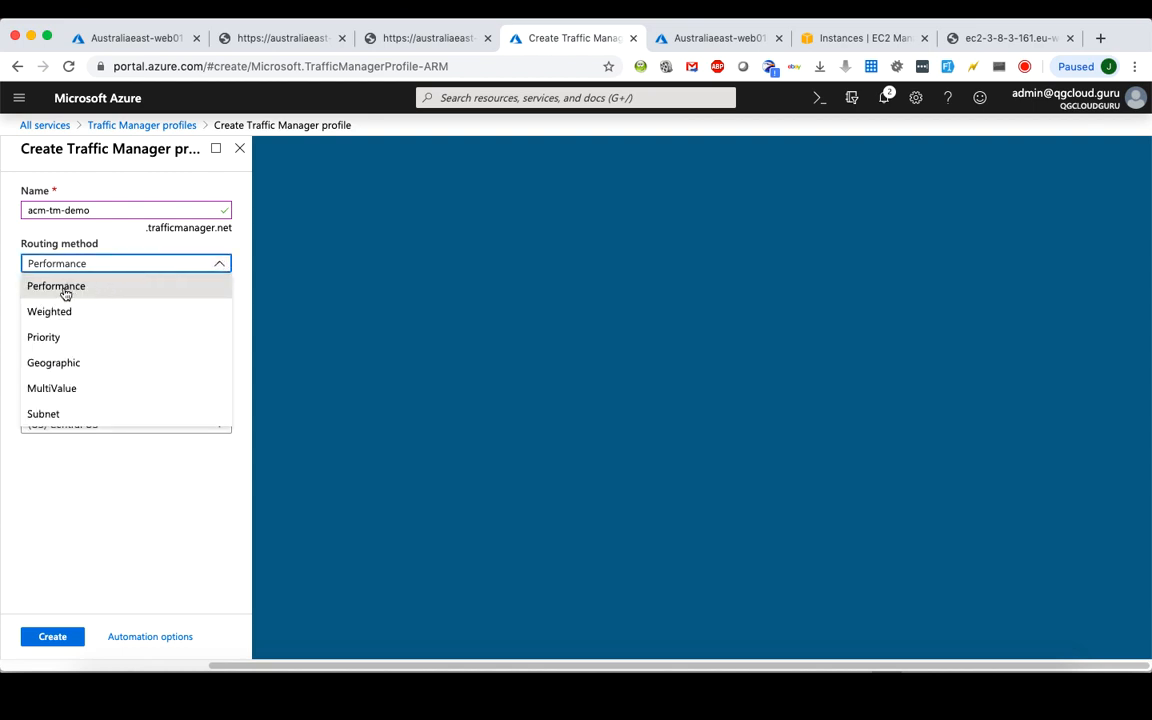
left_click(163, 288)
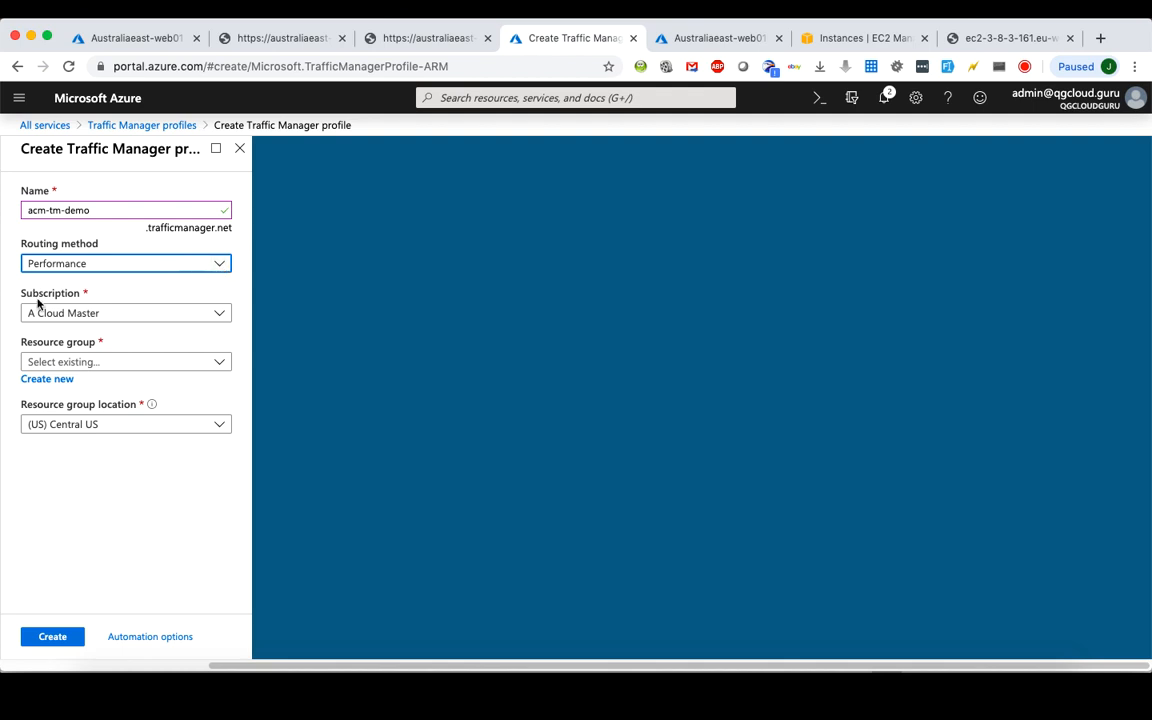
Assign the A Cloud Master subscription and the existing RG-TM resource group, and create the profile
left_click(218, 316)
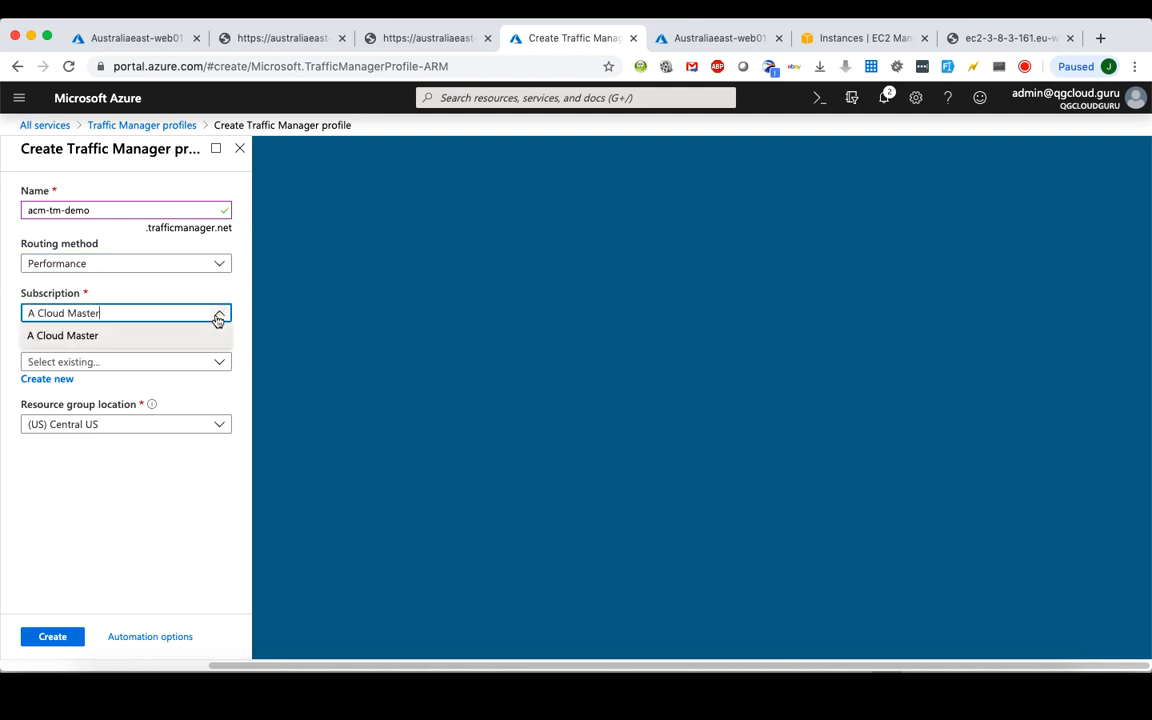
left_click(129, 337)
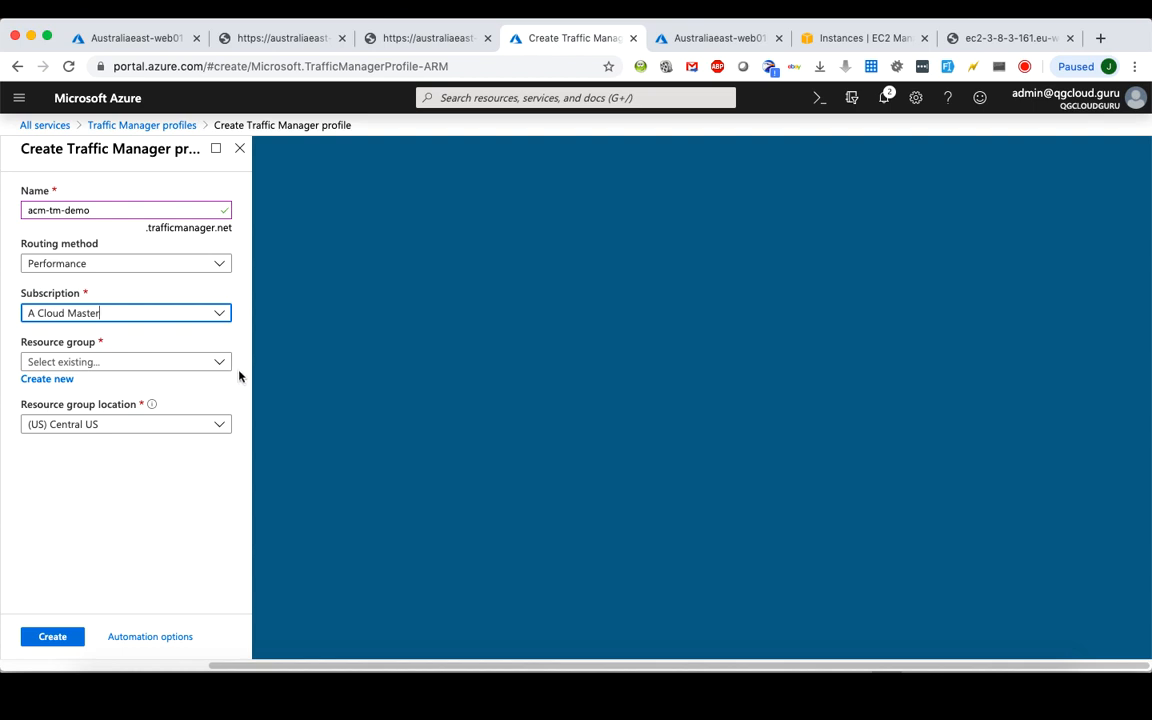
left_click(200, 362)
left_click(93, 514)
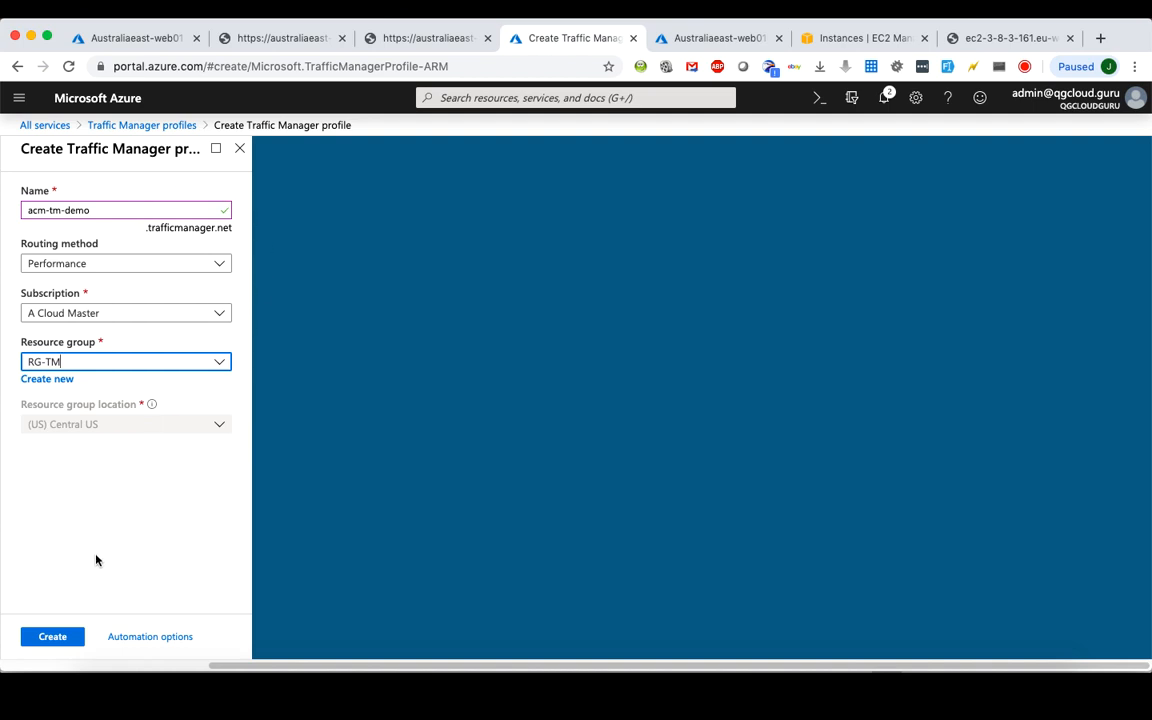
left_click(63, 637)
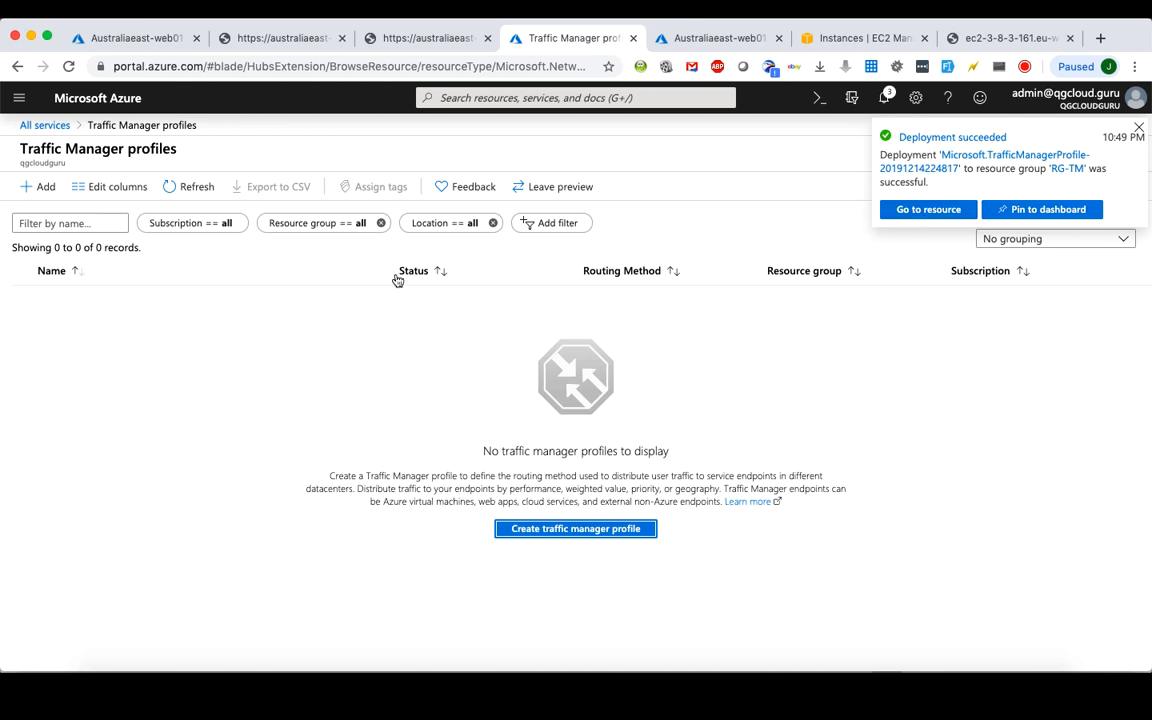
Refresh the Traffic Manager profiles list and reopen it from the favorites to look for the new profile
left_click(215, 188)
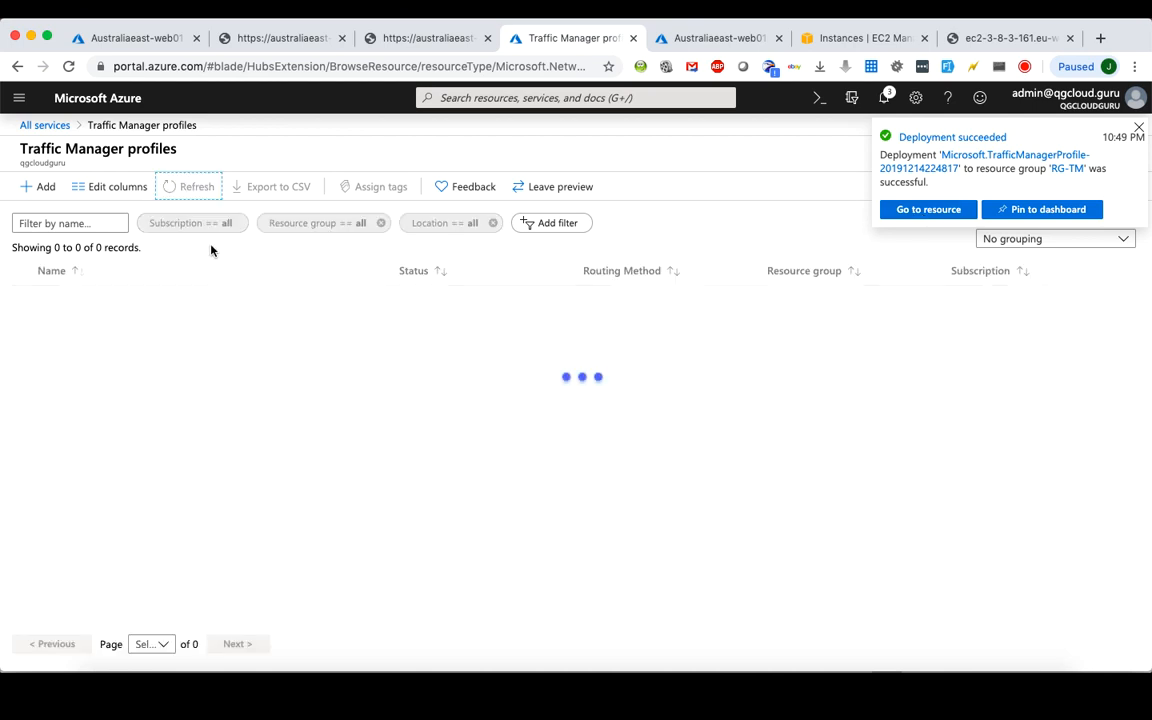
left_click(193, 189)
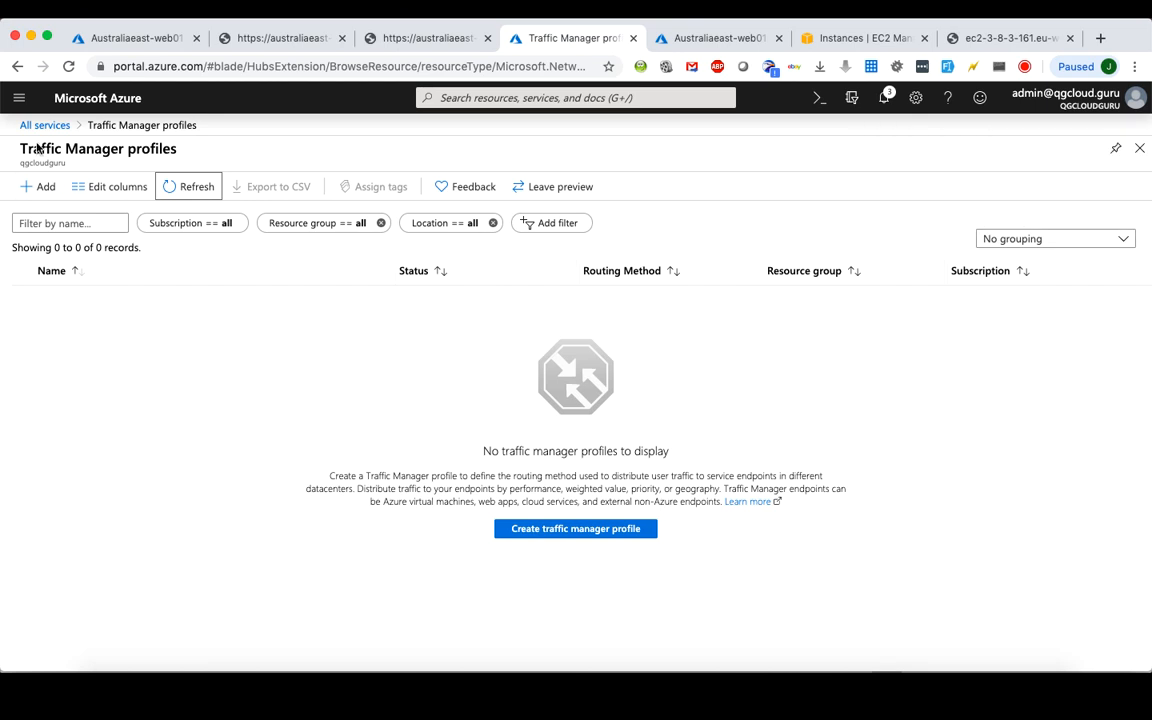
left_click(19, 97)
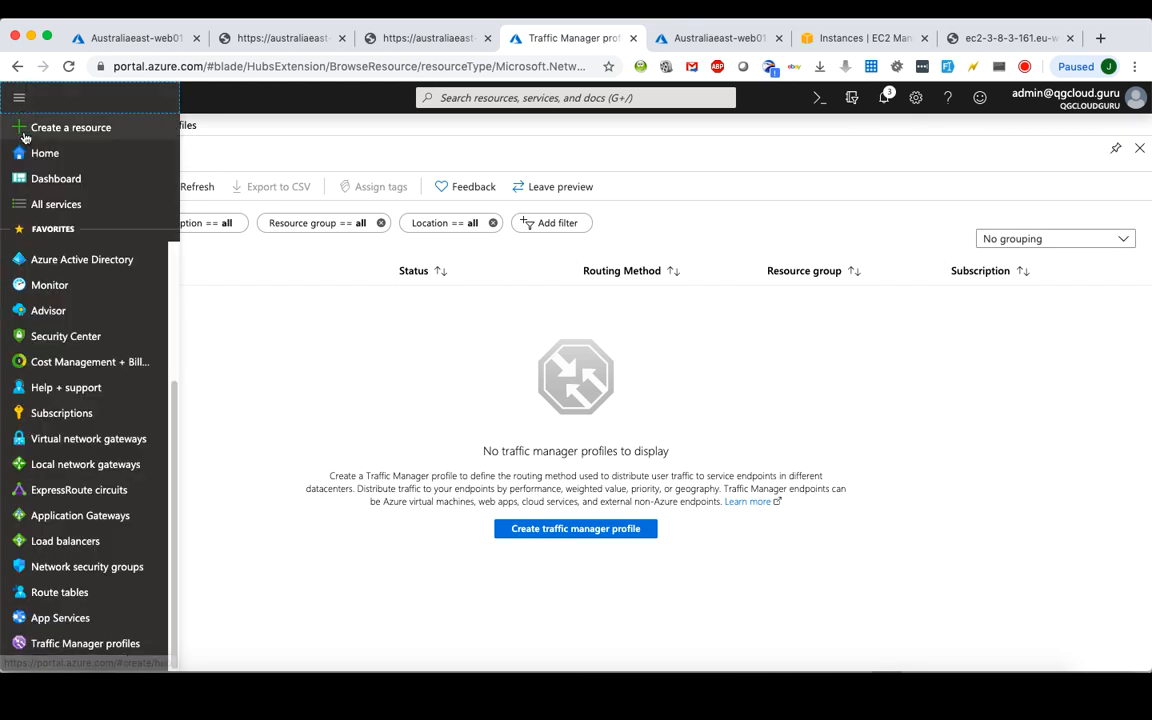
left_click(92, 643)
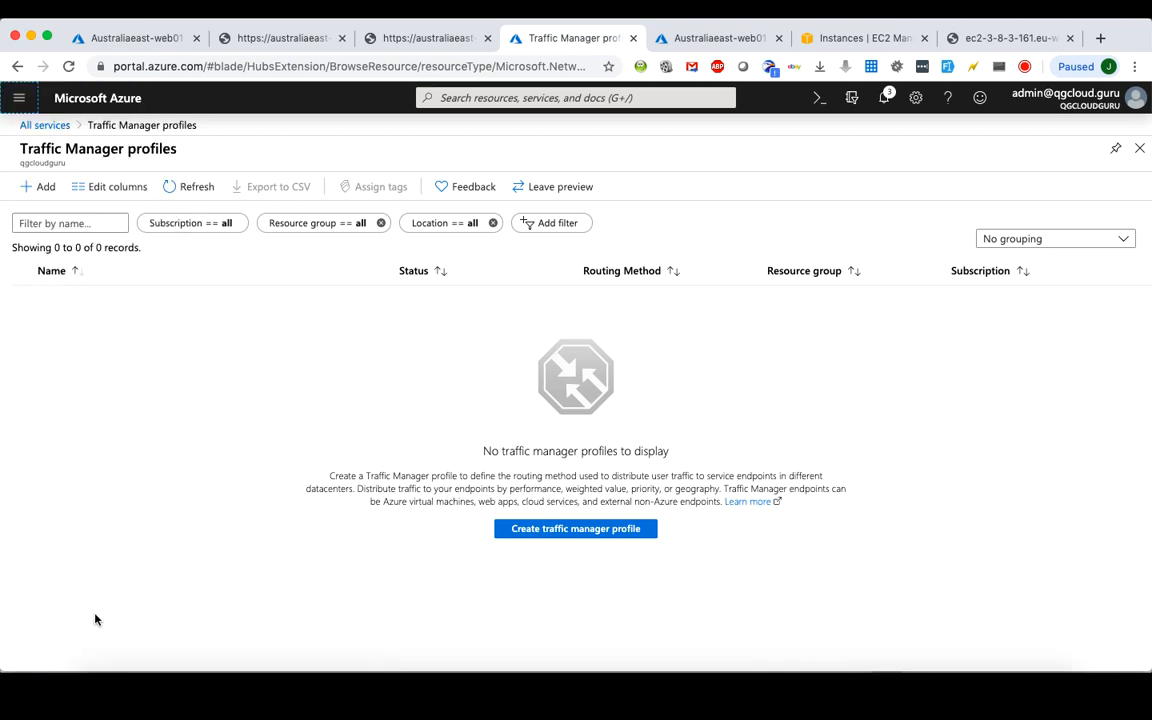
Refresh the Traffic Manager profiles list and open the configuration settings of the acm-tm-demo profile
left_click(175, 186)
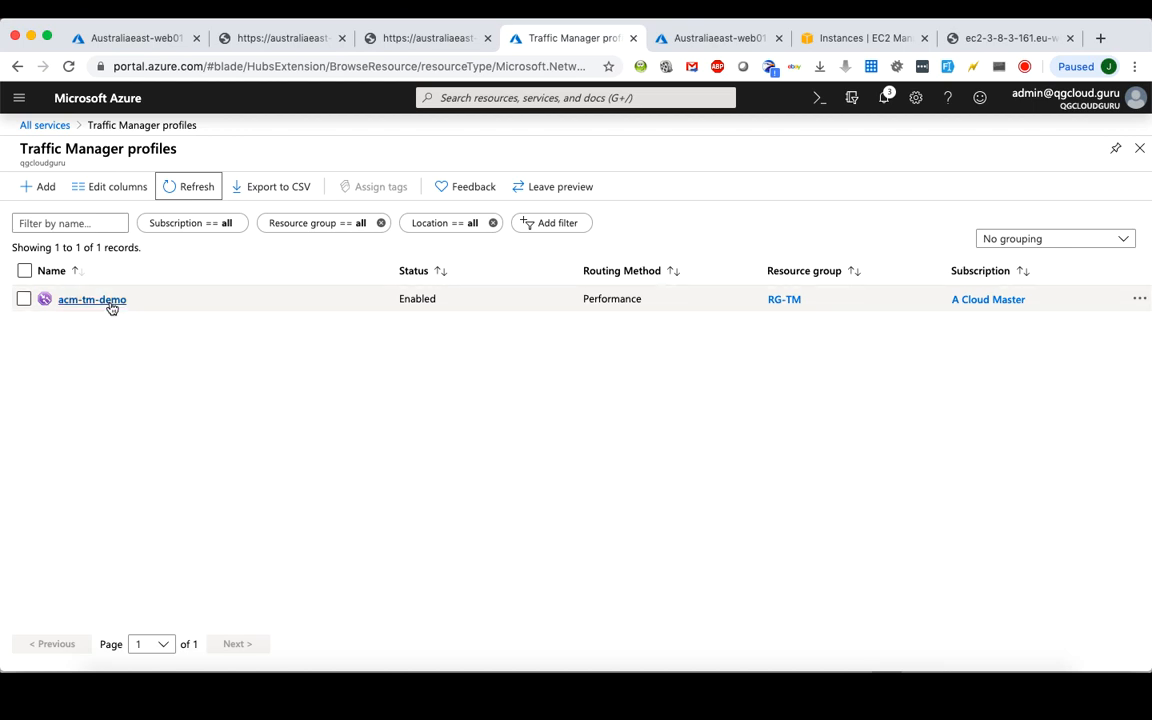
left_click(106, 302)
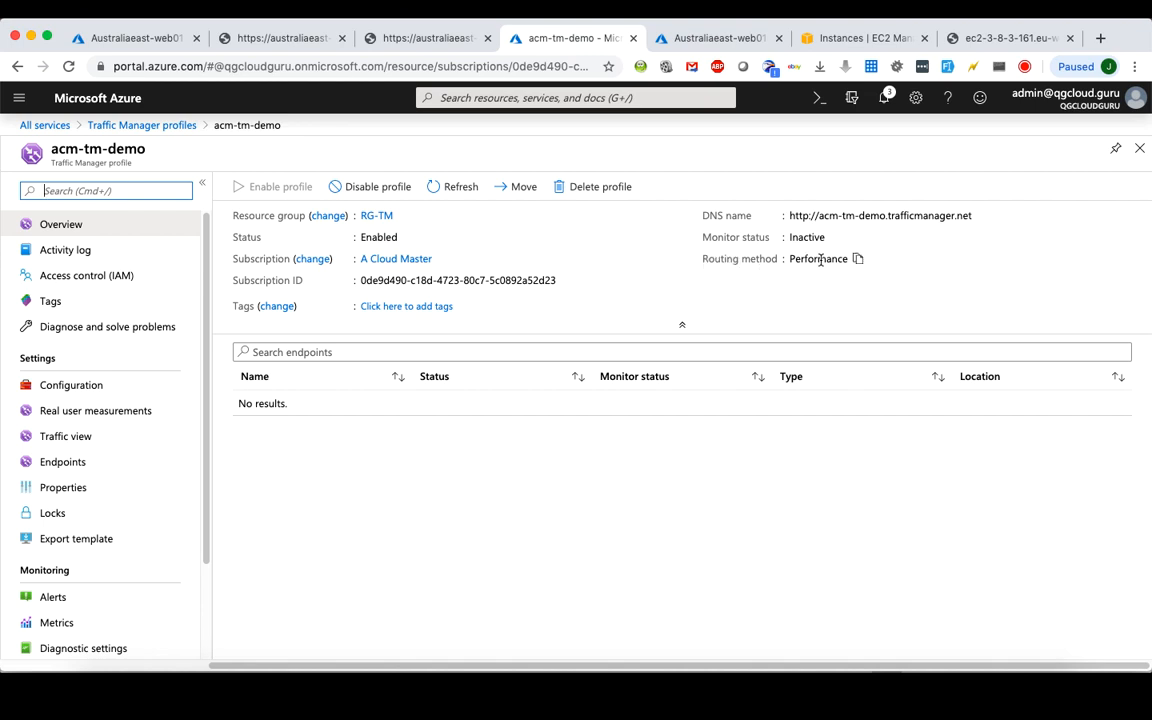
left_click(109, 389)
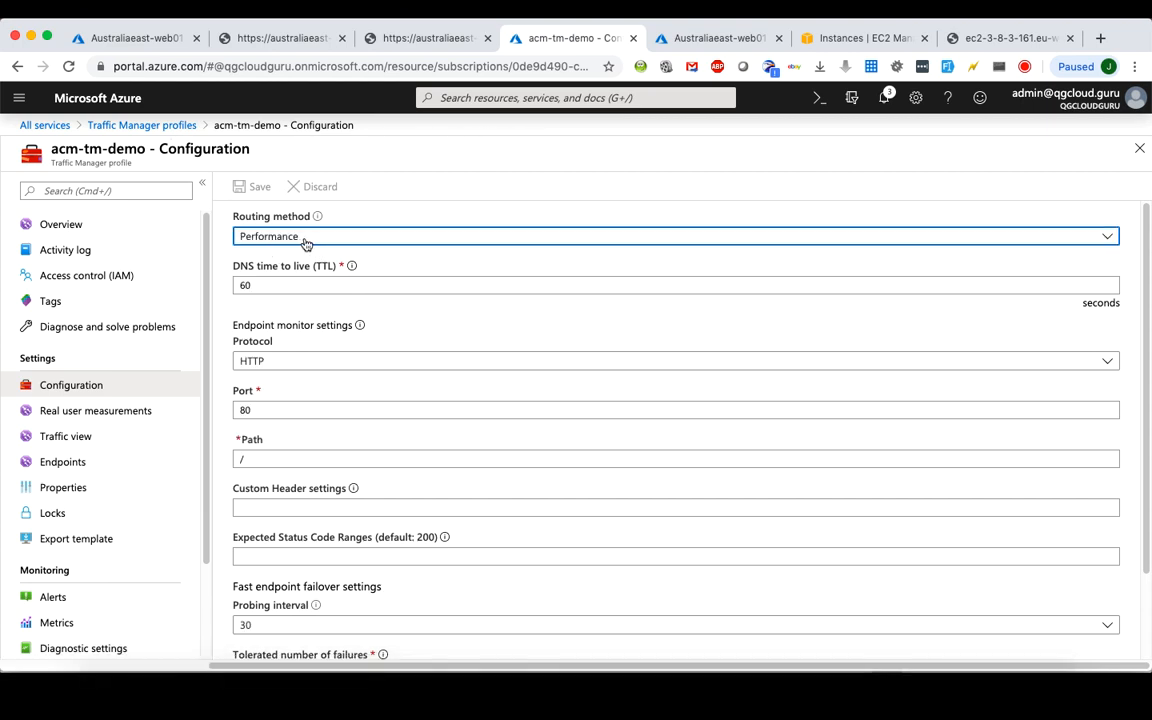
Review the available routing methods, the endpoint monitor protocol choices and the port setting in the profile's configuration
left_click(308, 244)
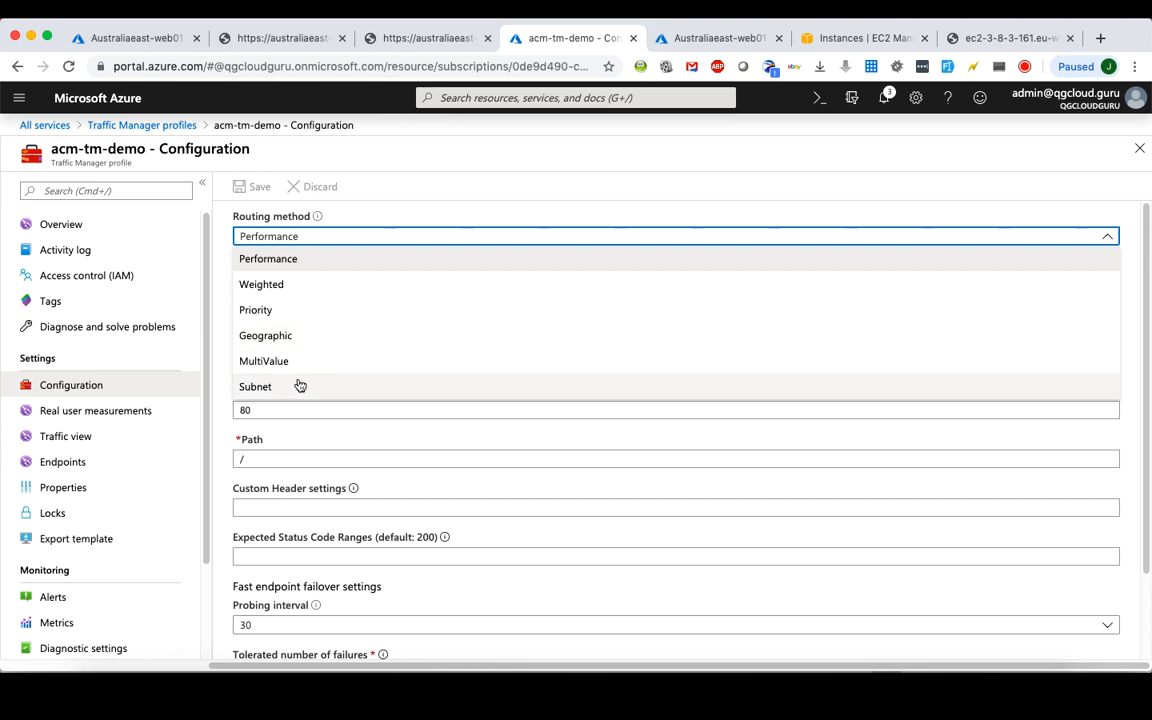
left_click(343, 193)
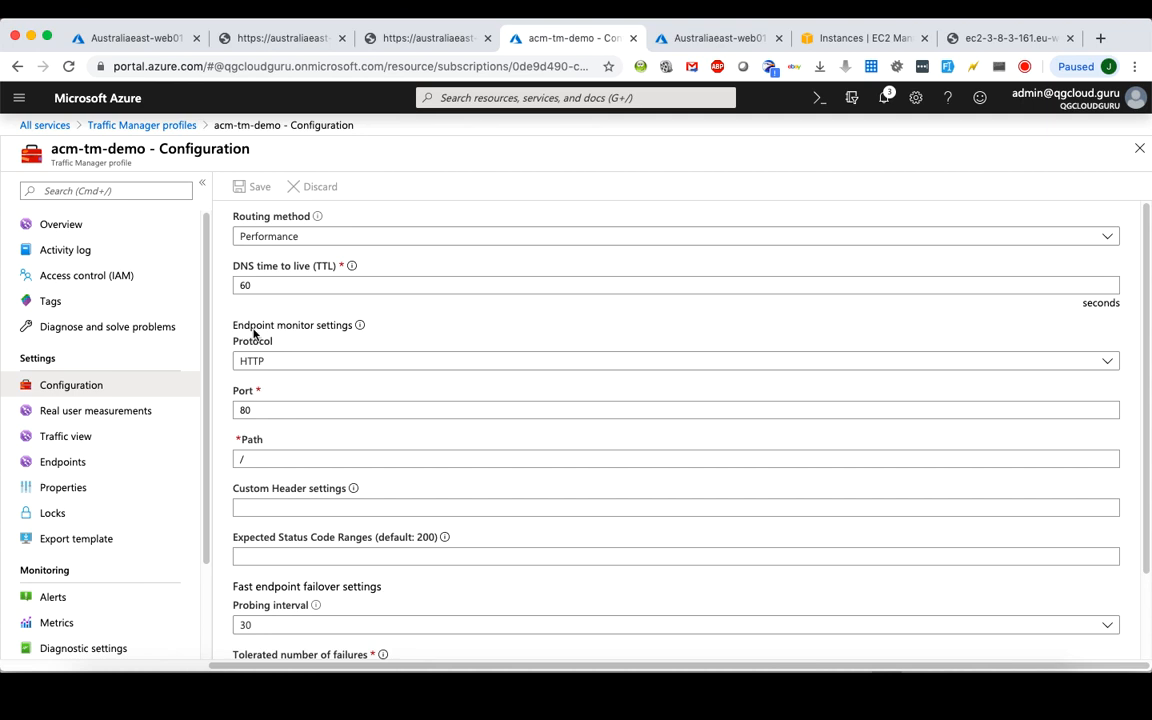
scroll(314, 390, "down", 2)
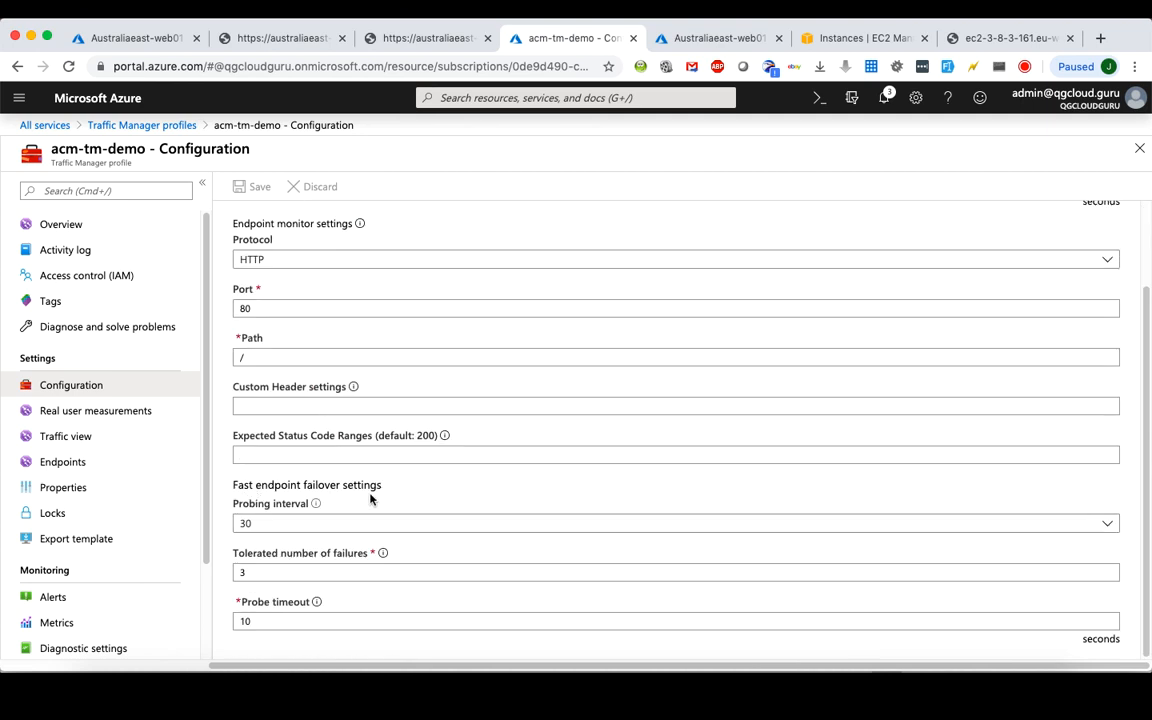
scroll(307, 401, "up", 1)
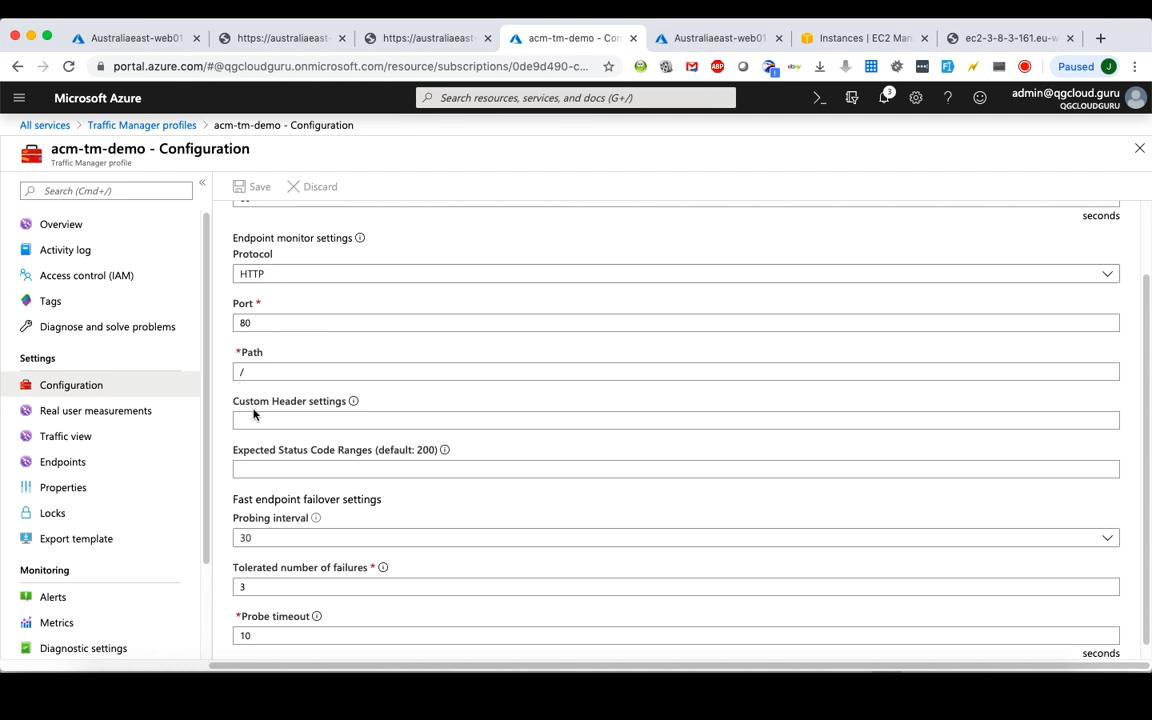
left_click(280, 275)
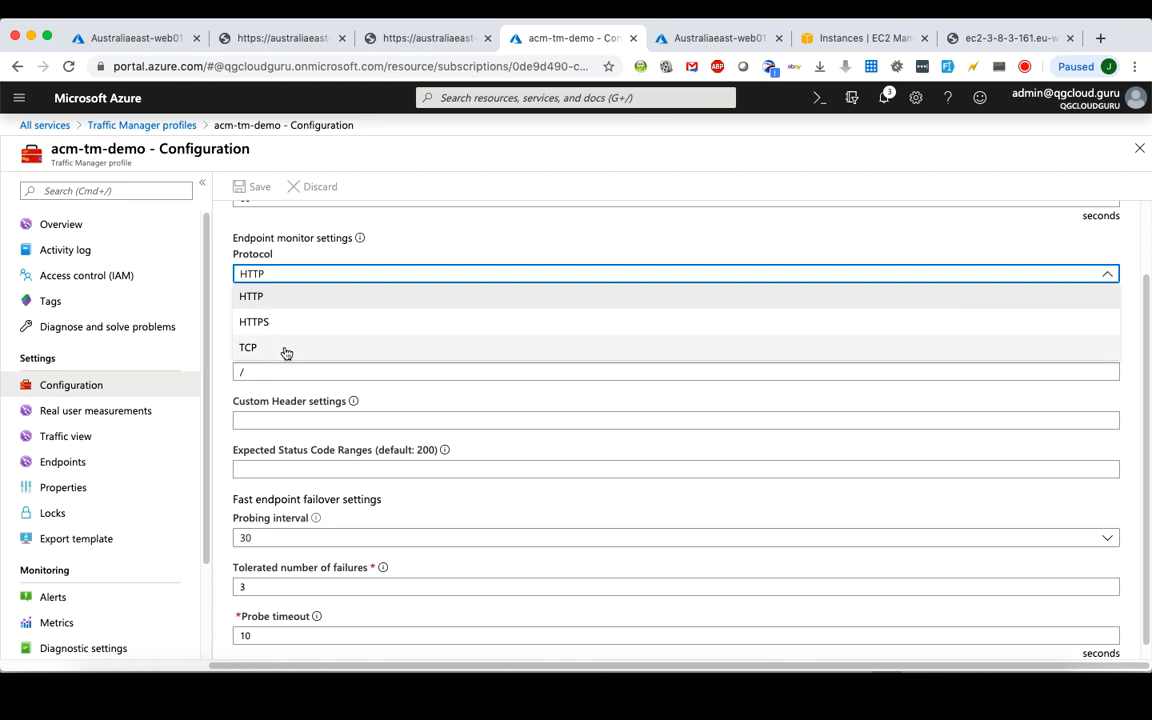
left_click(205, 227)
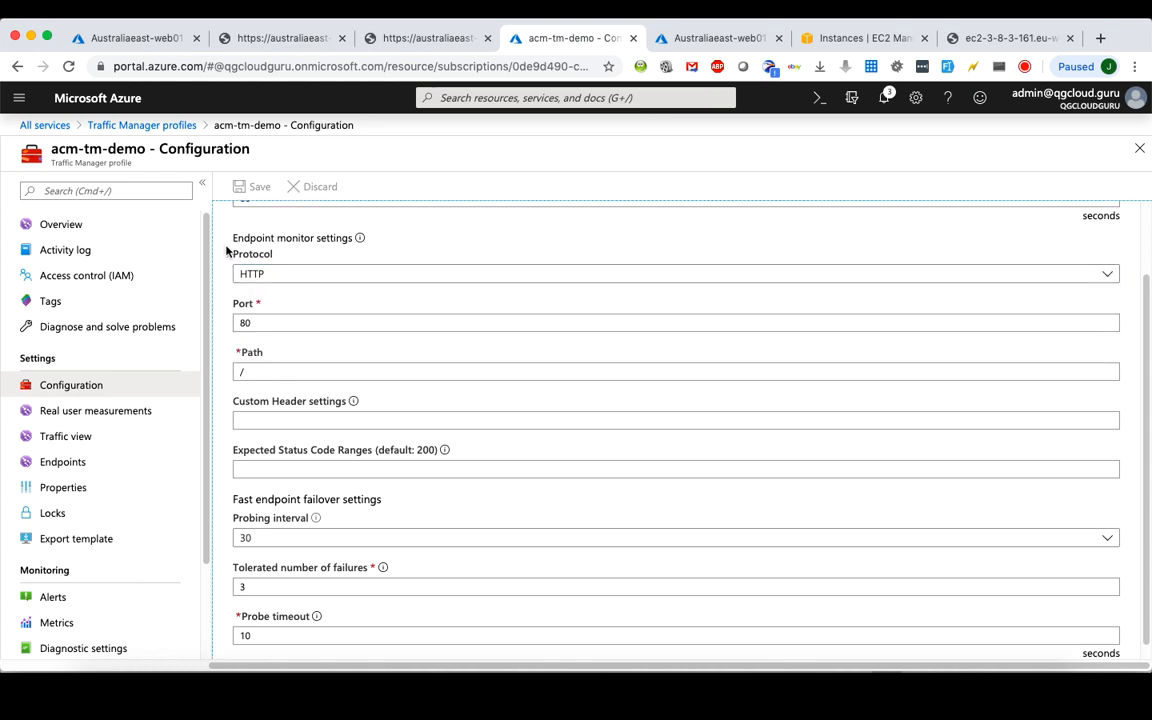
left_click(268, 325)
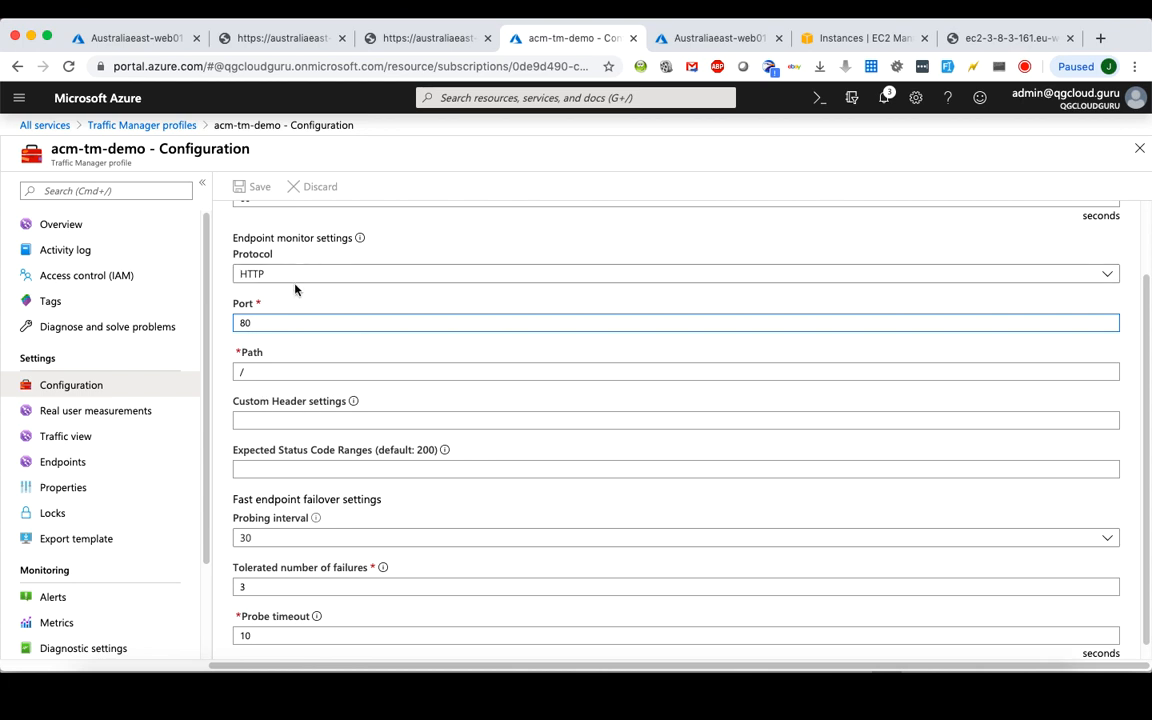
Set the probing interval in the fast endpoint failover settings to 10
scroll(328, 377, "down", 1)
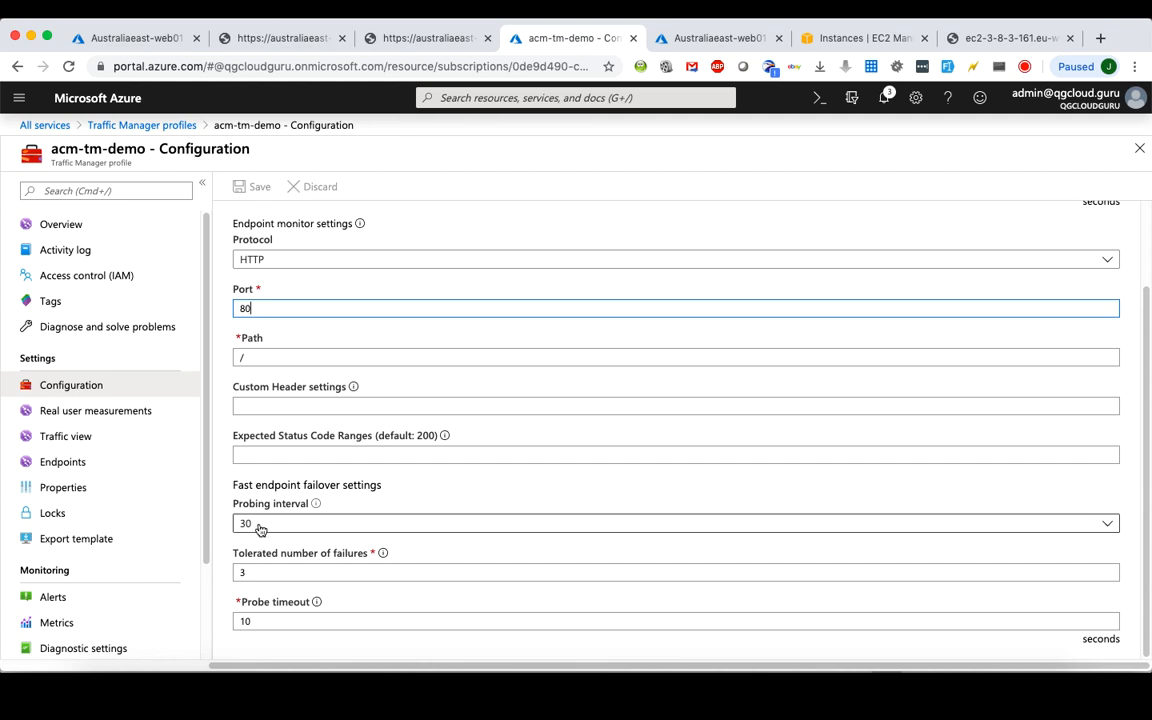
left_click(284, 529)
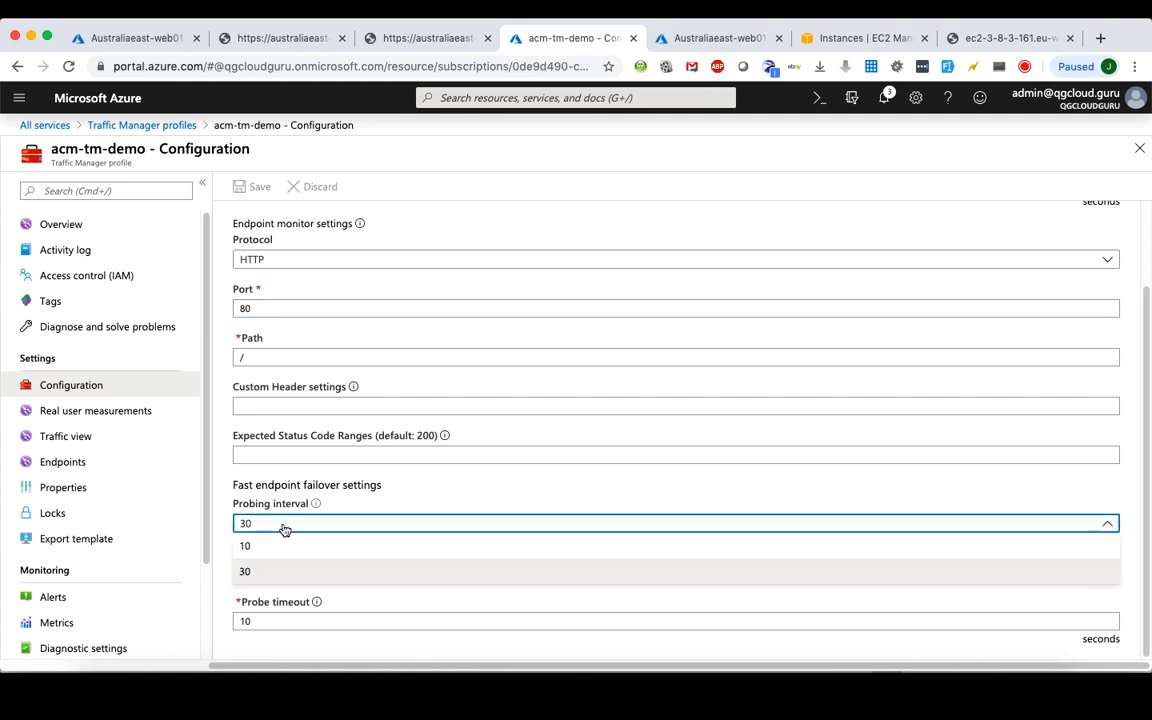
left_click(300, 545)
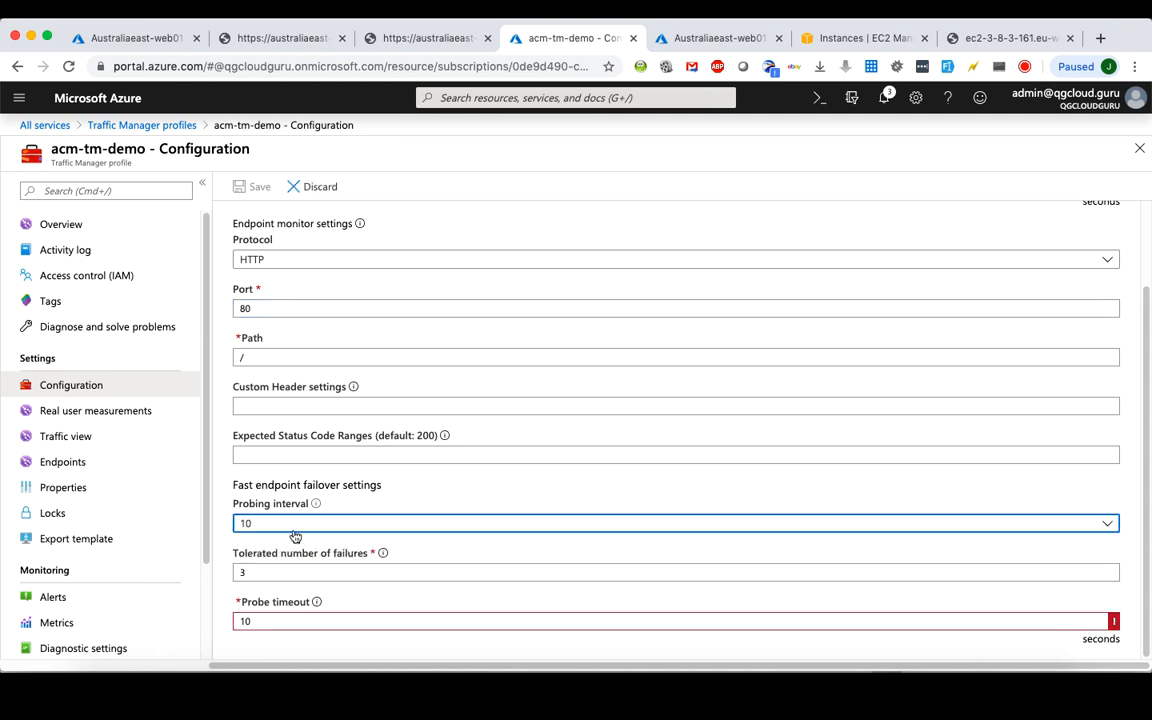
left_click(291, 524)
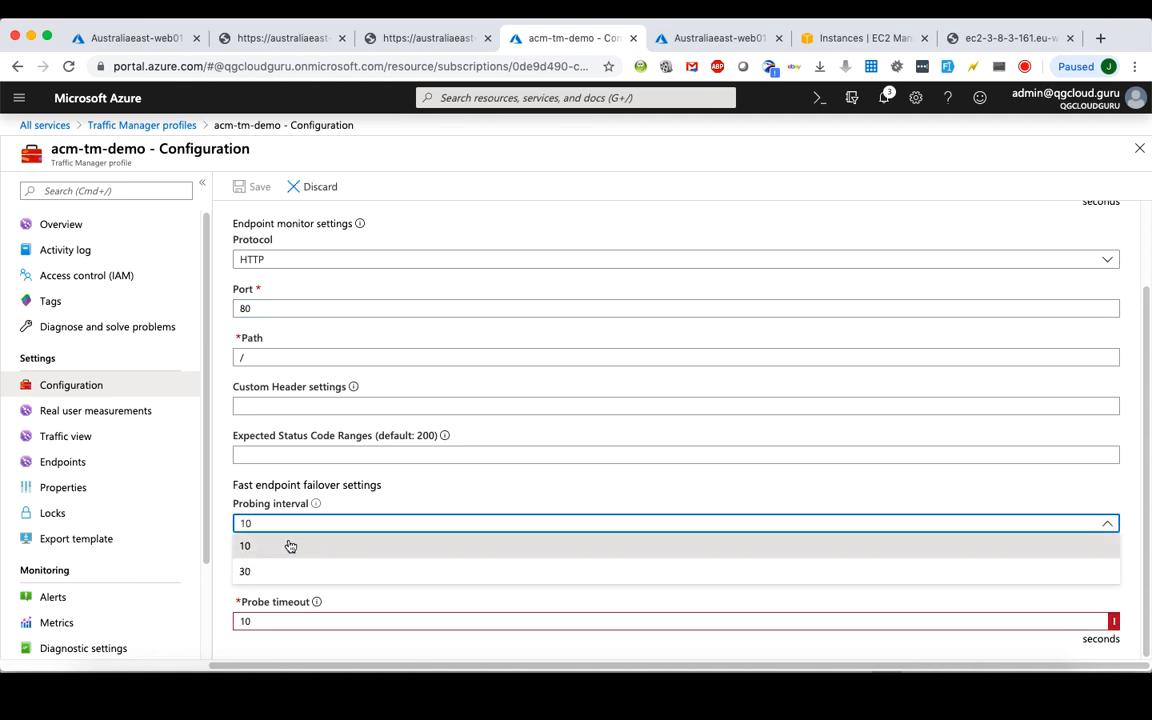
left_click(290, 546)
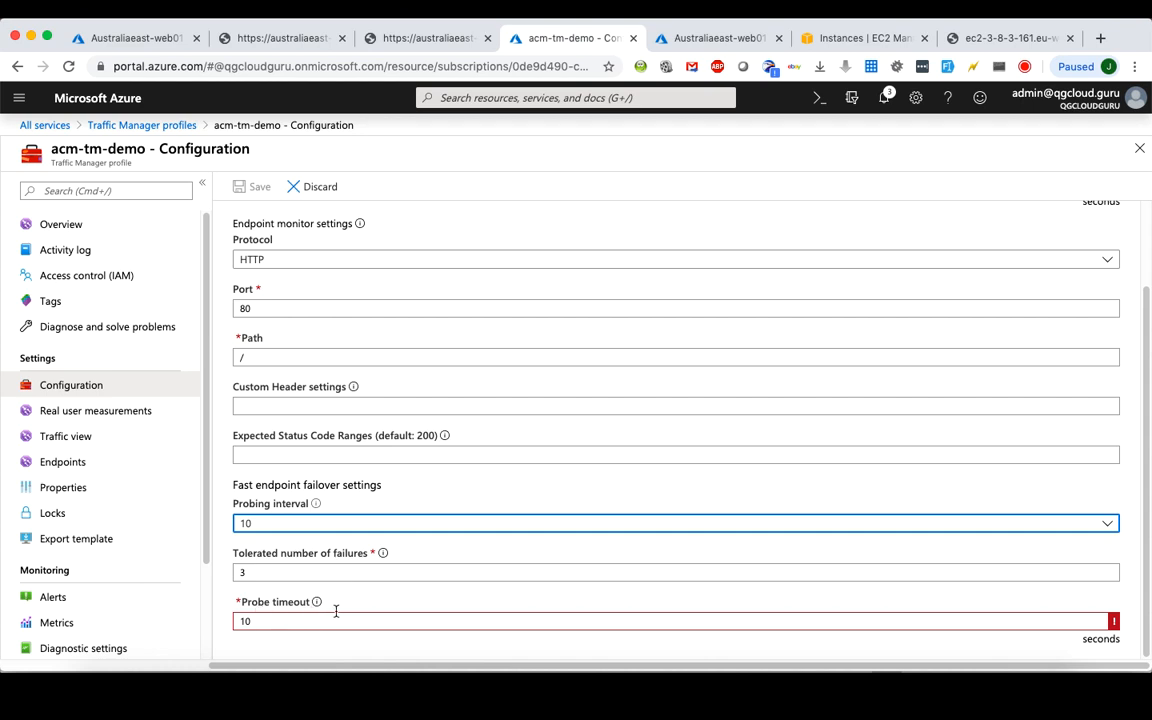
Set the probe timeout to 6 seconds, save the profile's configuration and look over the saved settings
mouse_move(1113, 622)
double_click(316, 620)
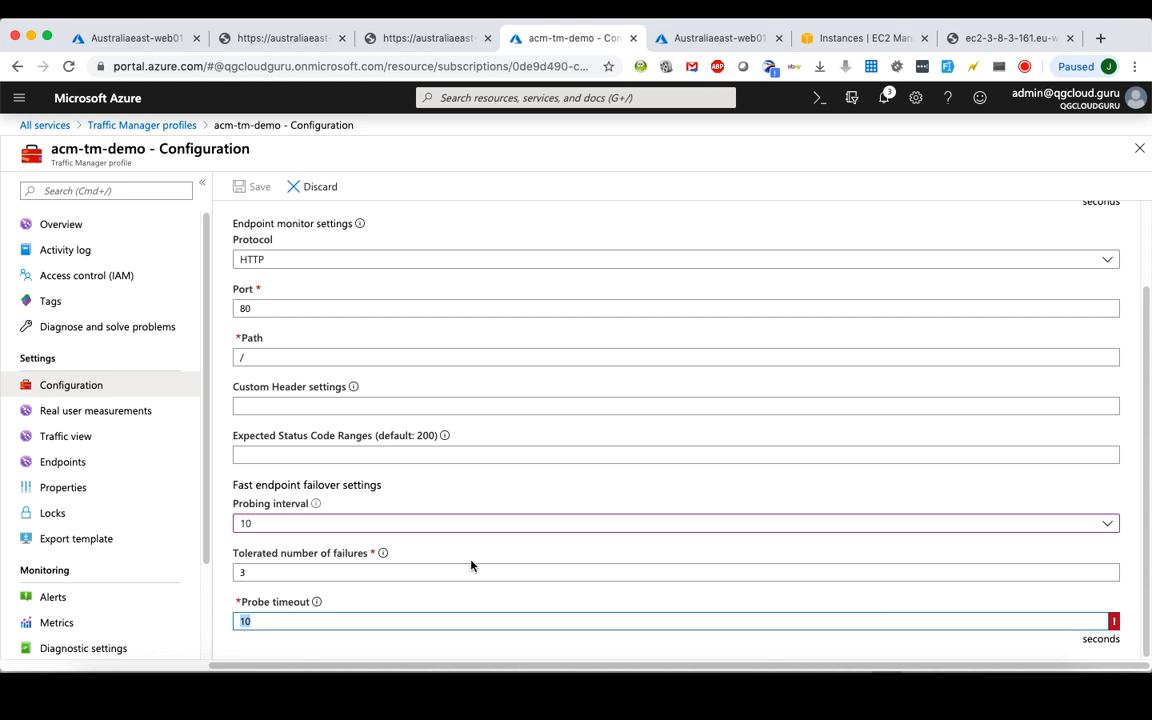
type("6")
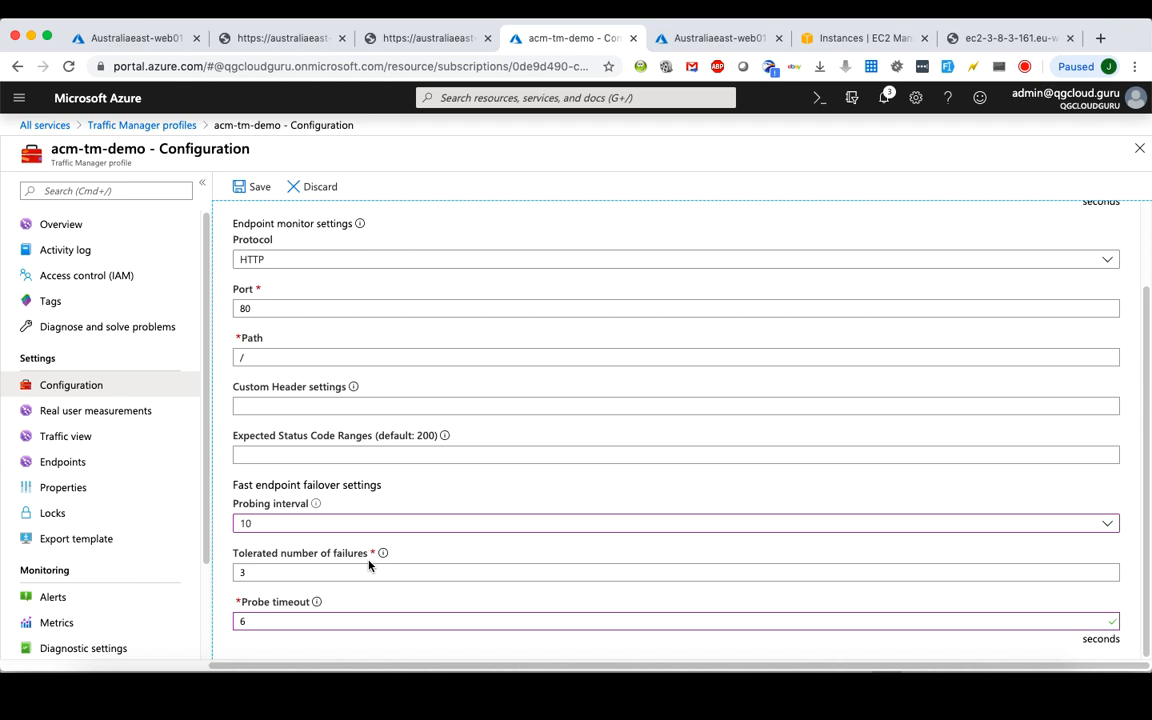
left_click(260, 572)
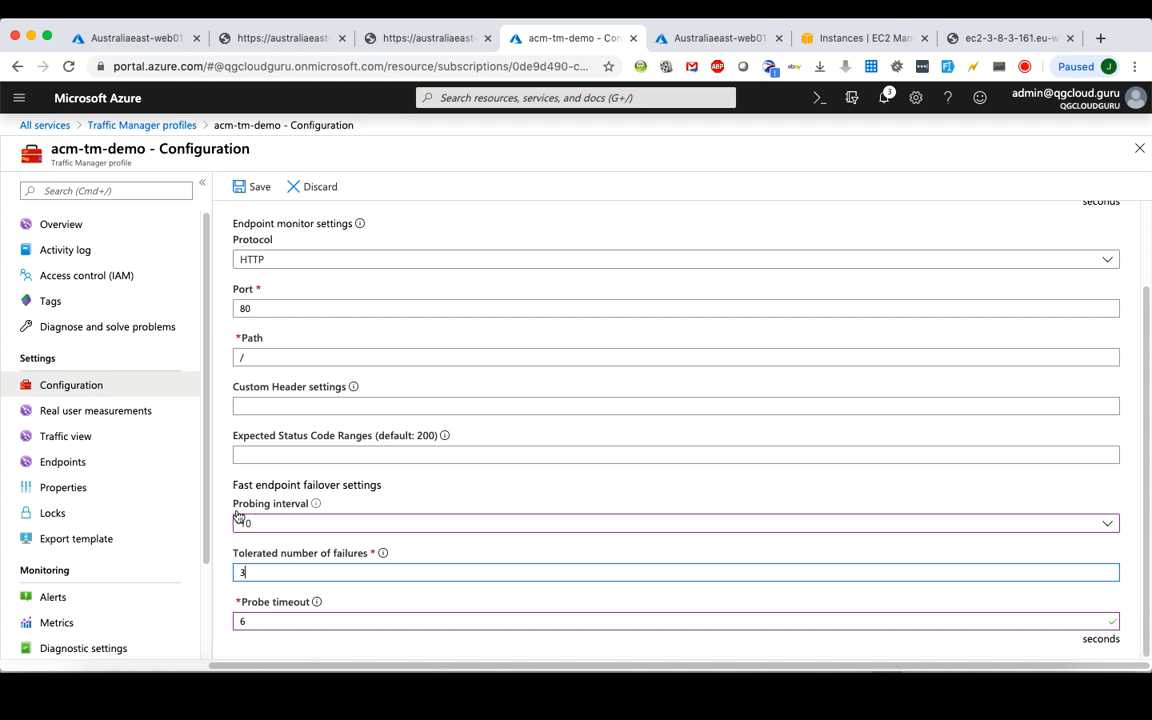
left_click(254, 187)
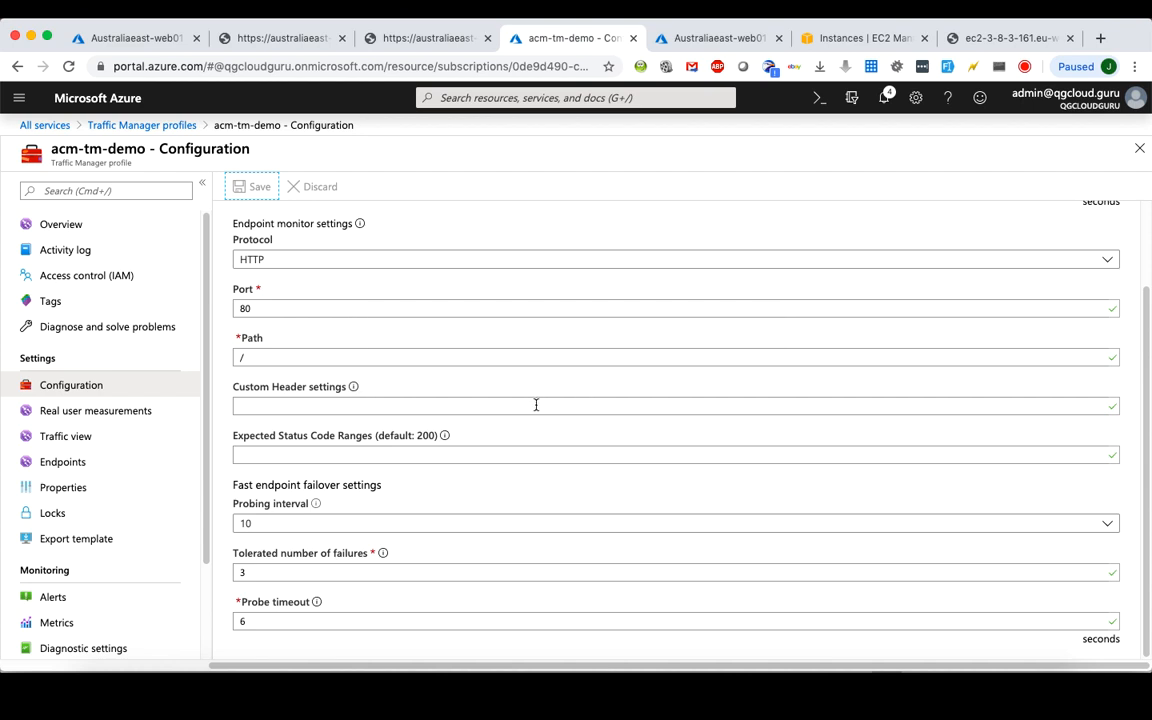
scroll(481, 414, "up", 2)
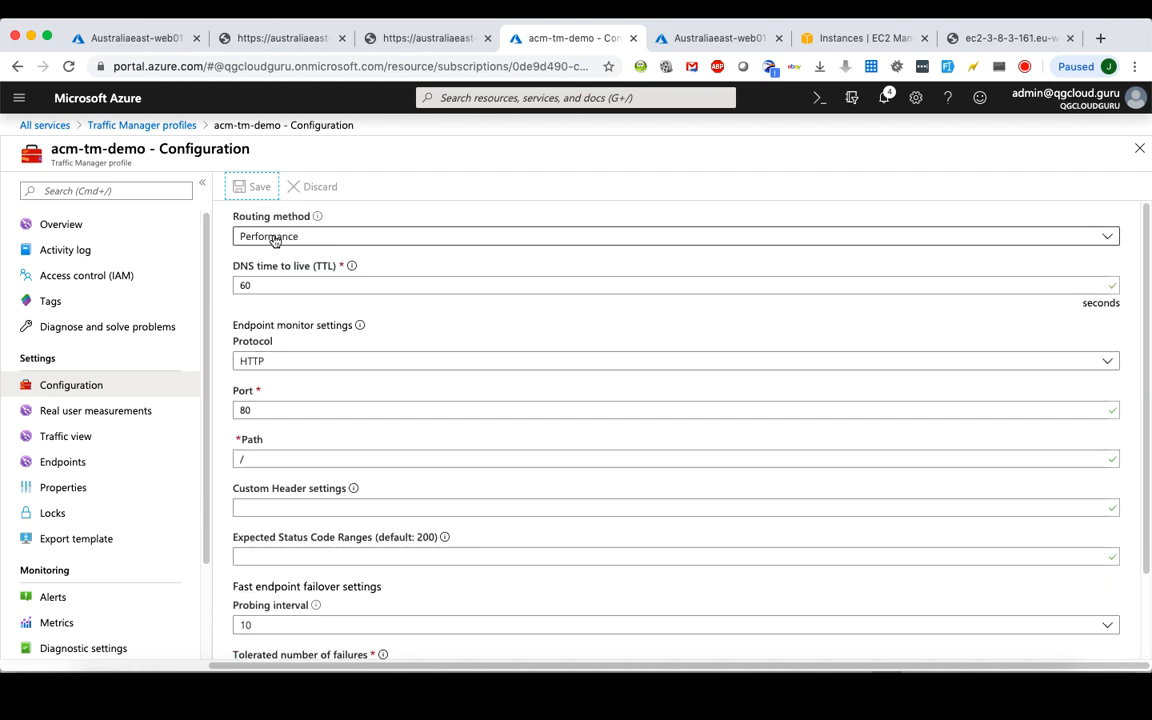
scroll(370, 458, "down", 1)
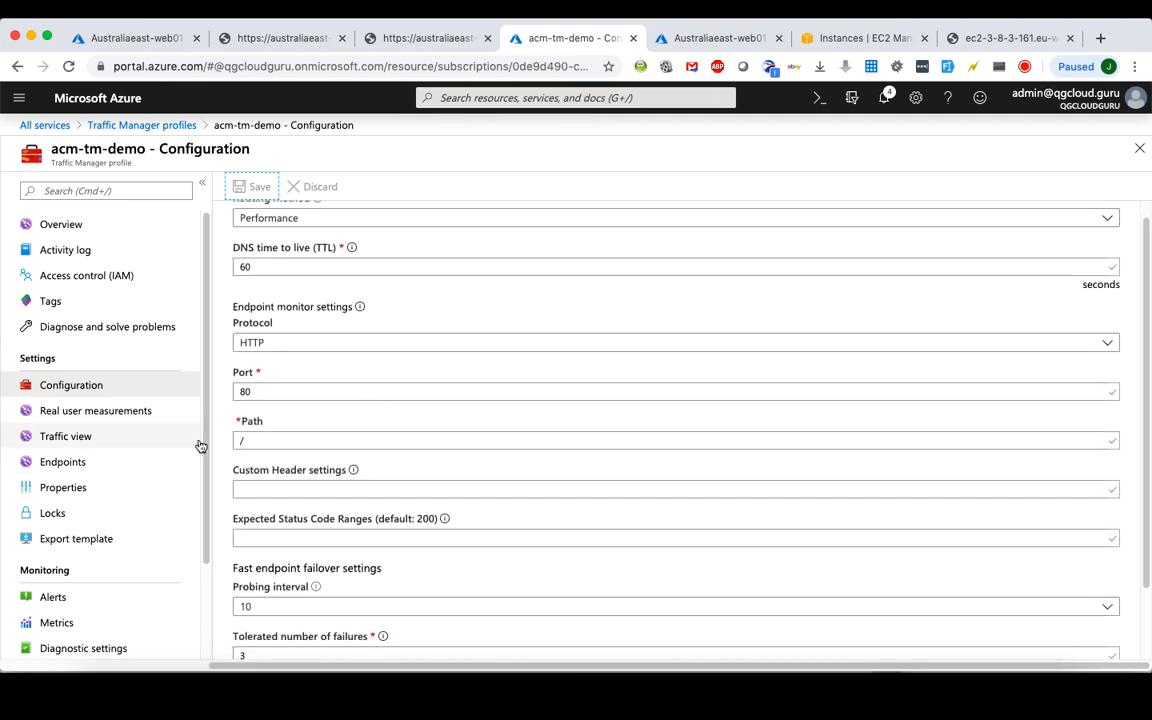
Go to the endpoints of acm-tm-demo and start adding an endpoint
left_click(134, 461)
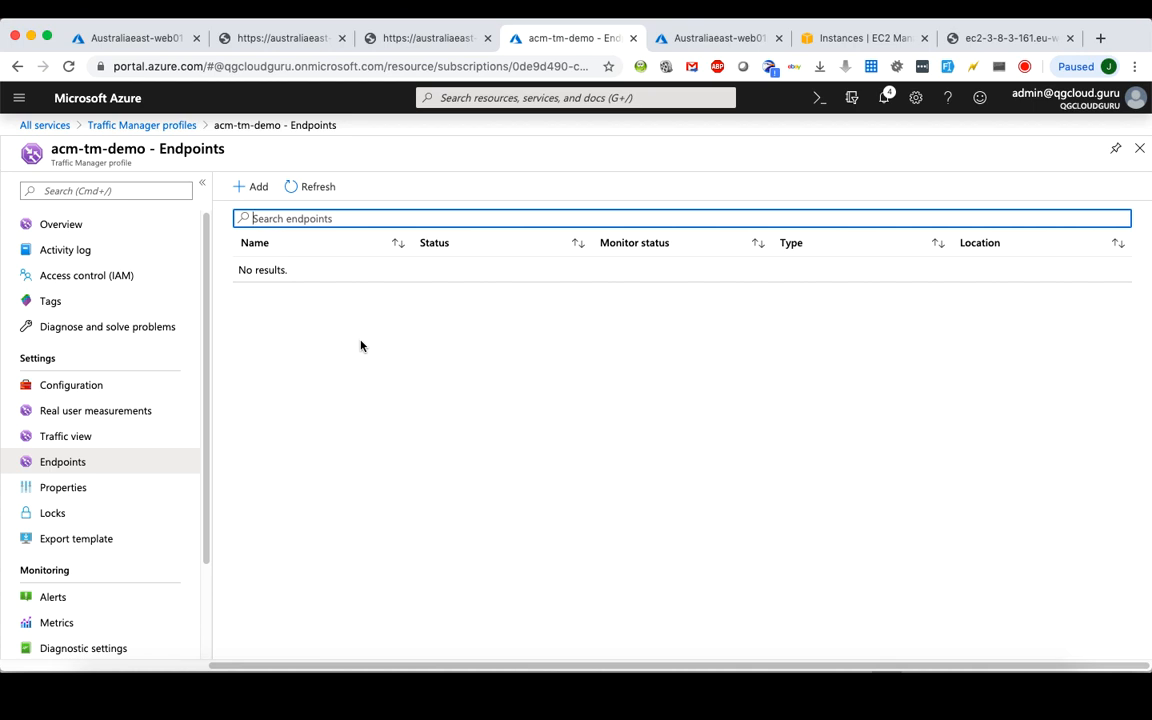
left_click(256, 188)
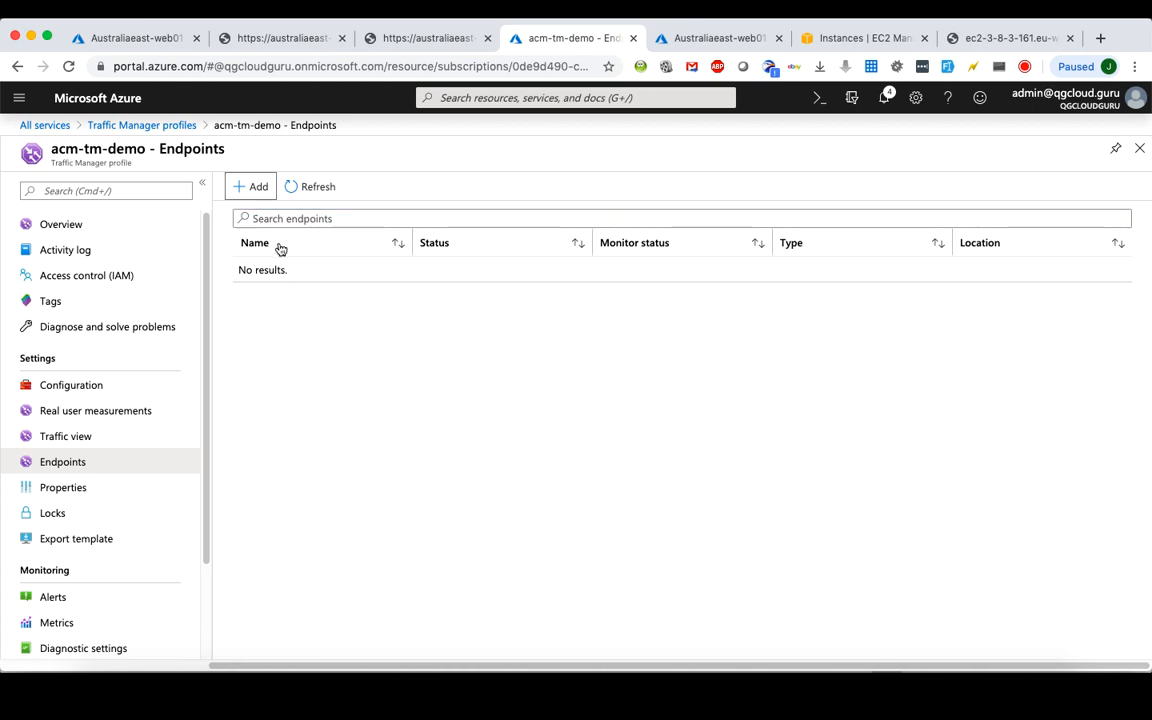
left_click(256, 190)
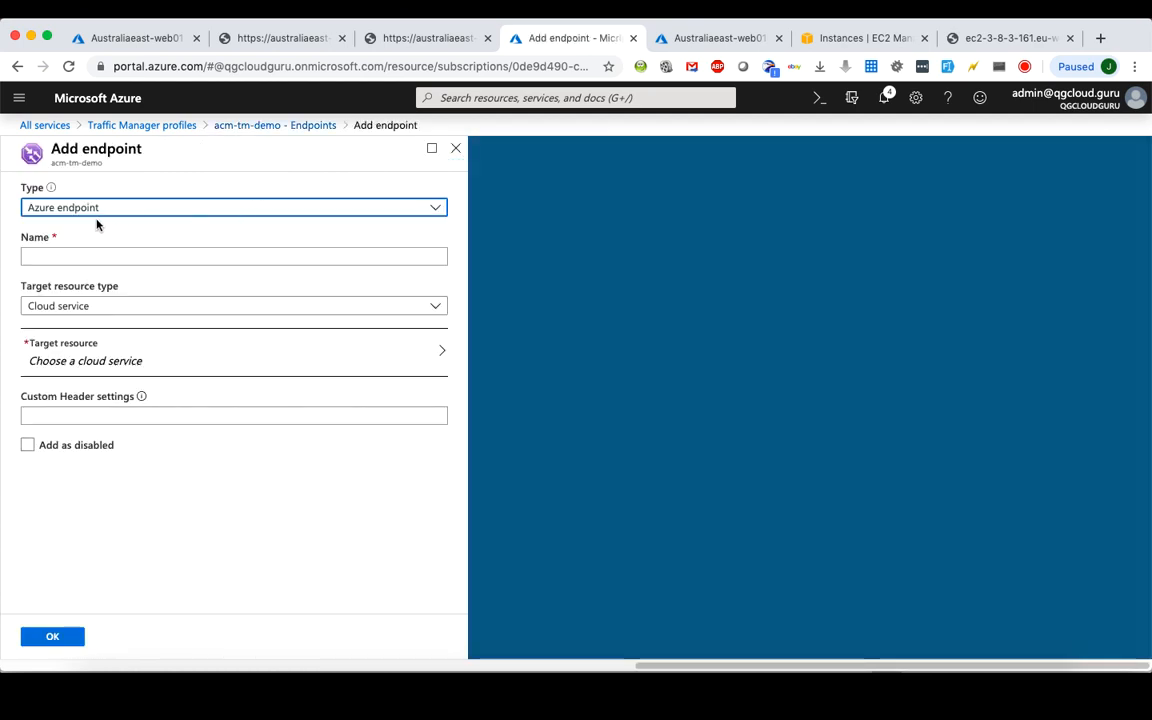
Try the External endpoint type to see its fields, and return the type to Azure endpoint
left_click(116, 215)
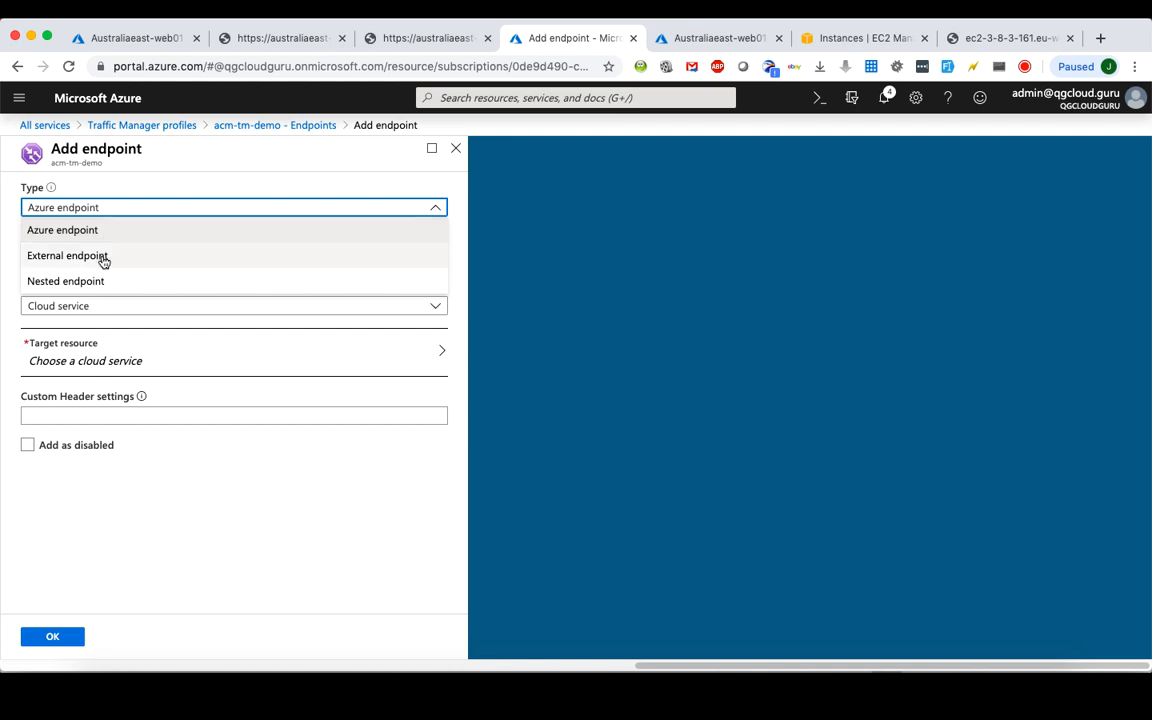
left_click(102, 255)
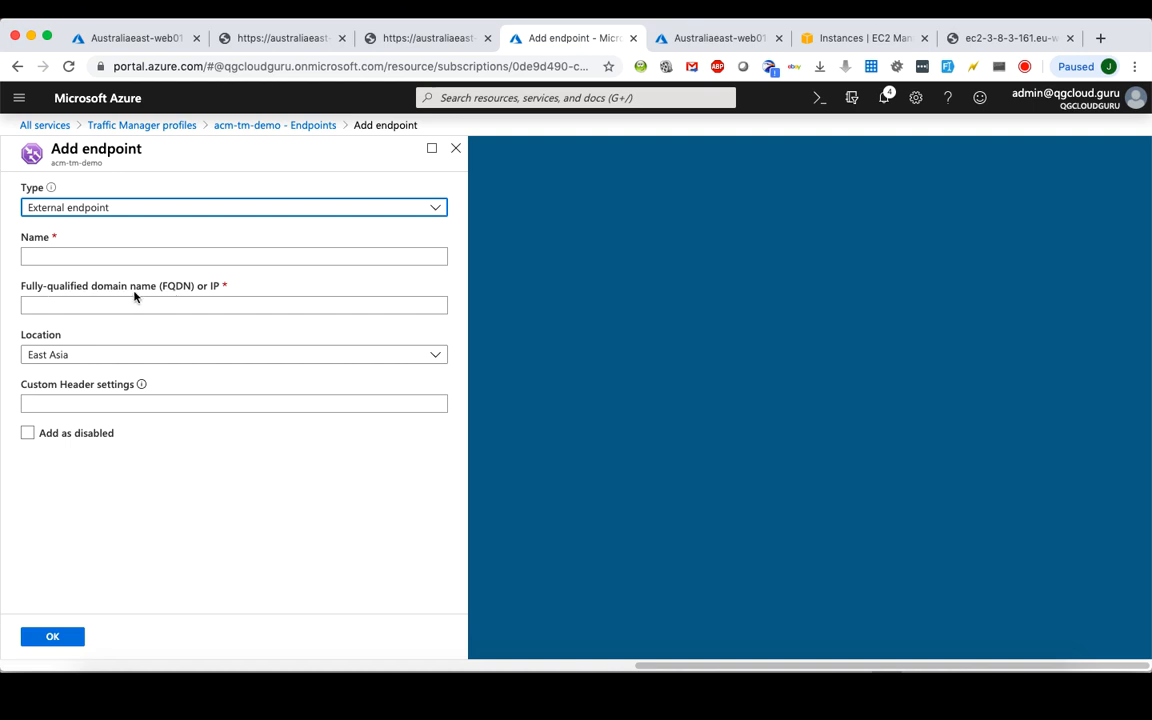
left_click(426, 210)
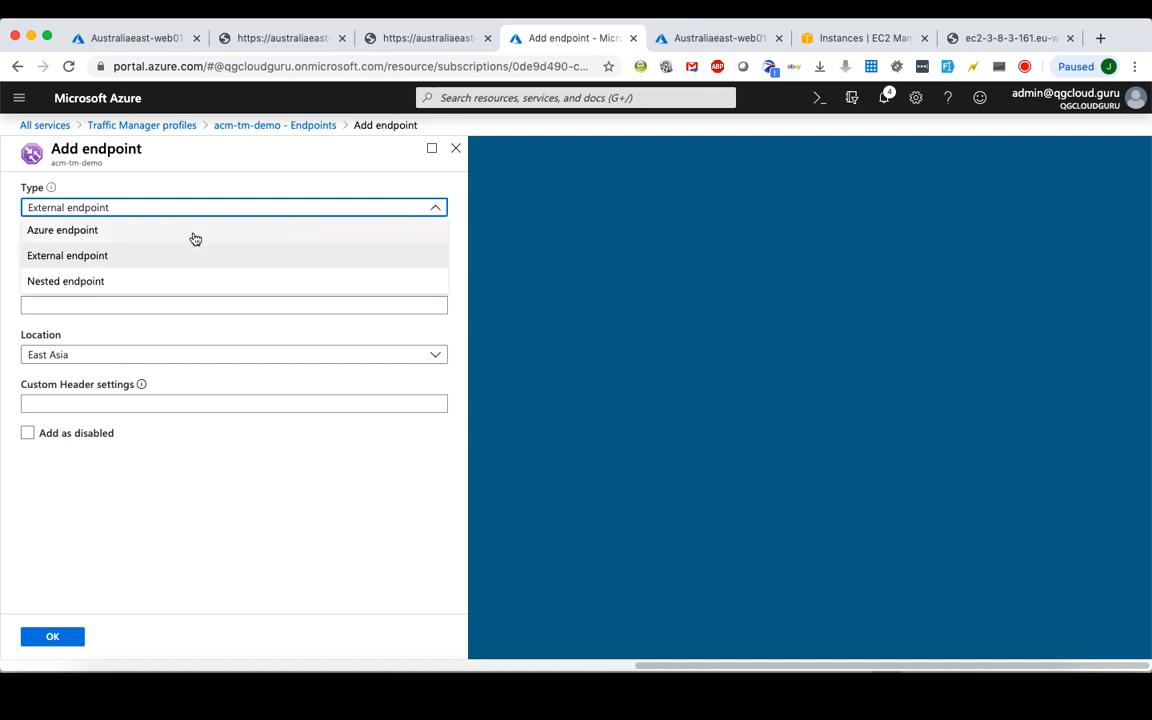
left_click(102, 235)
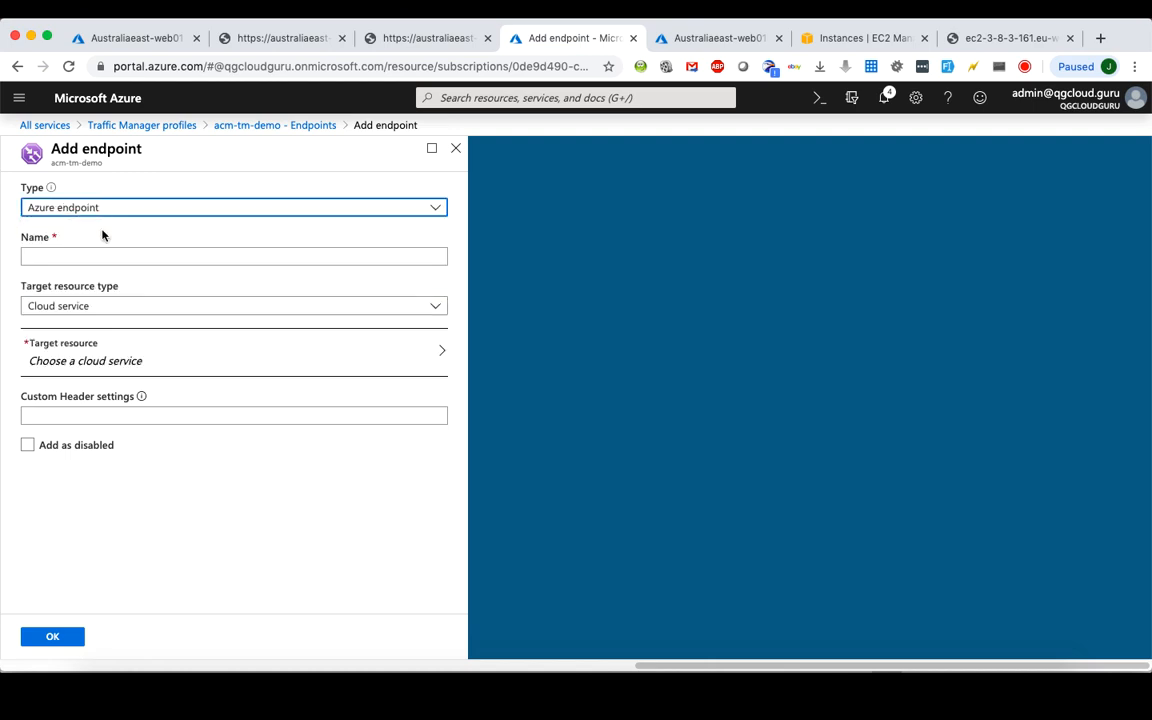
Add the Azure endpoint as App-Service-on-Azure, with resource type App Service and target resource Australiaeast-web01
left_click(92, 254)
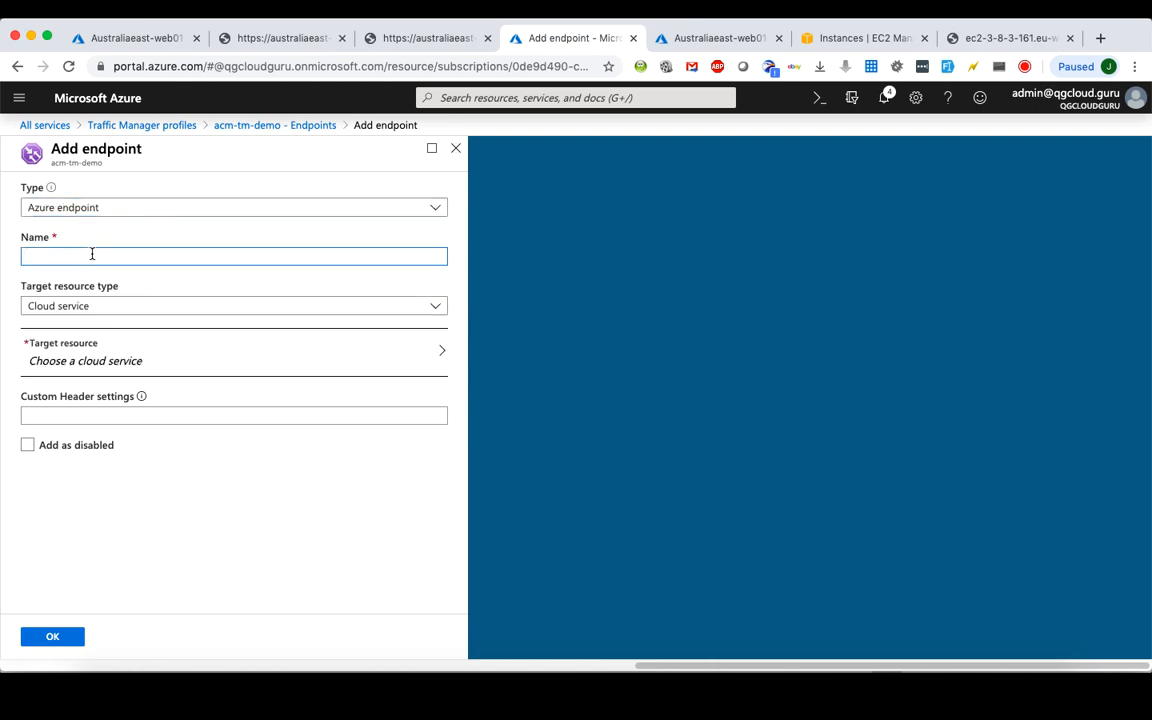
type("App-Service-on-Azure")
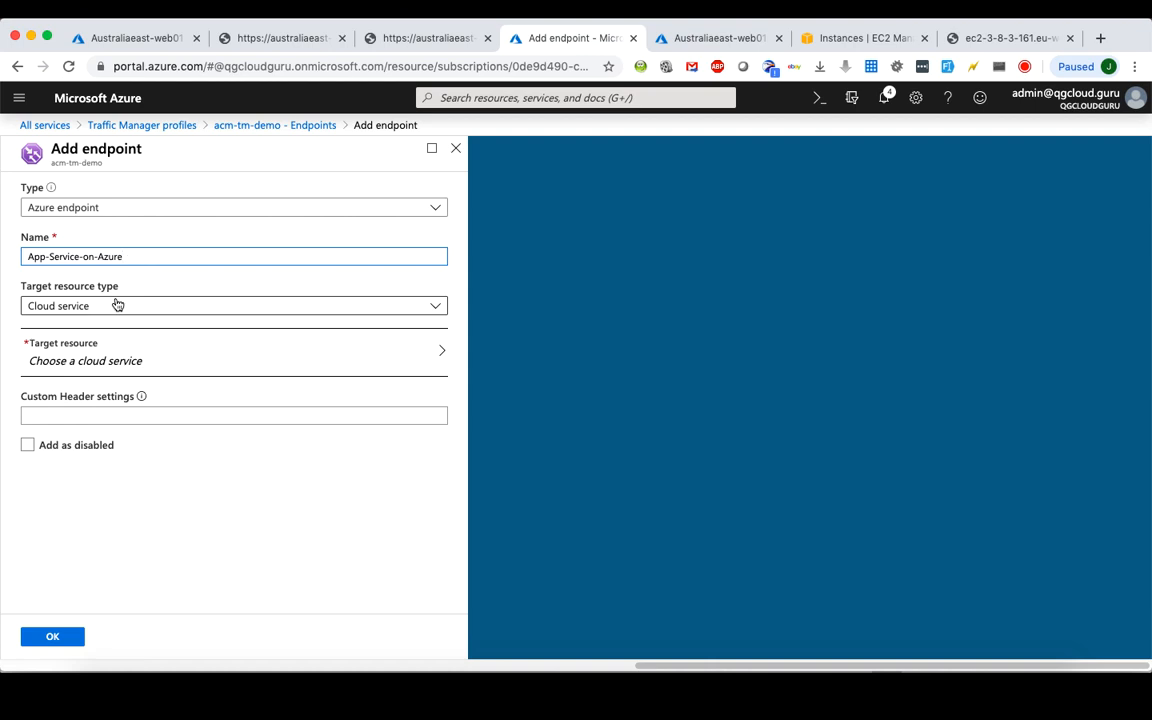
left_click(117, 304)
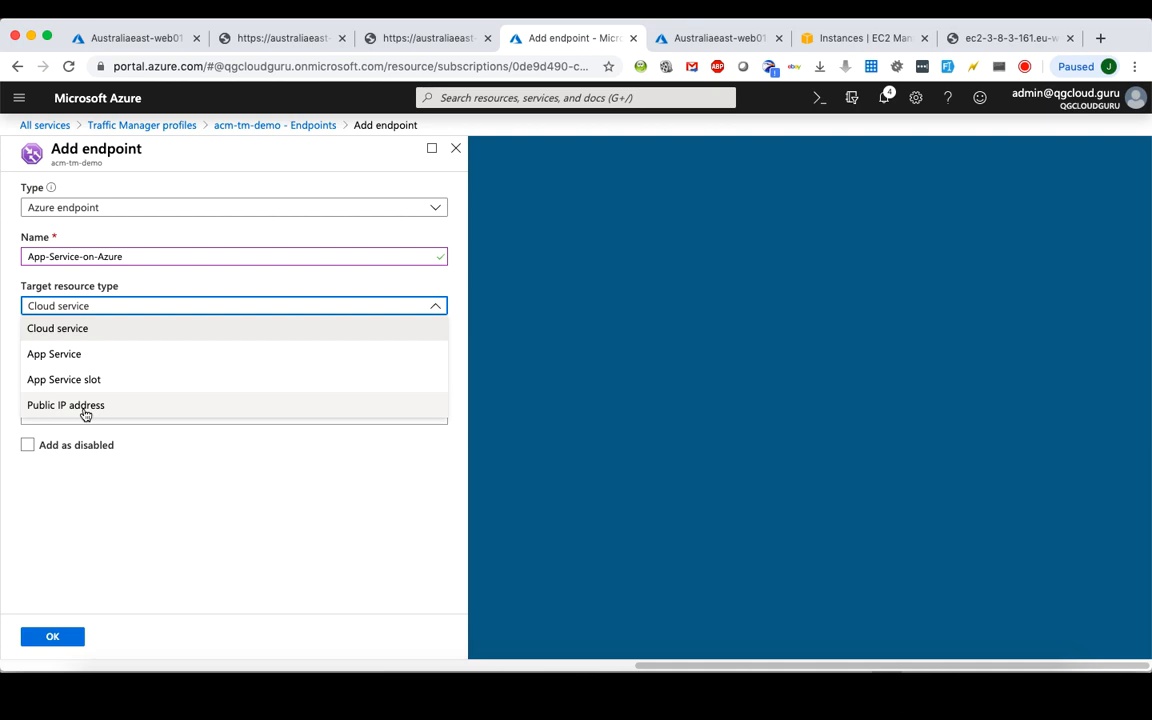
left_click(81, 358)
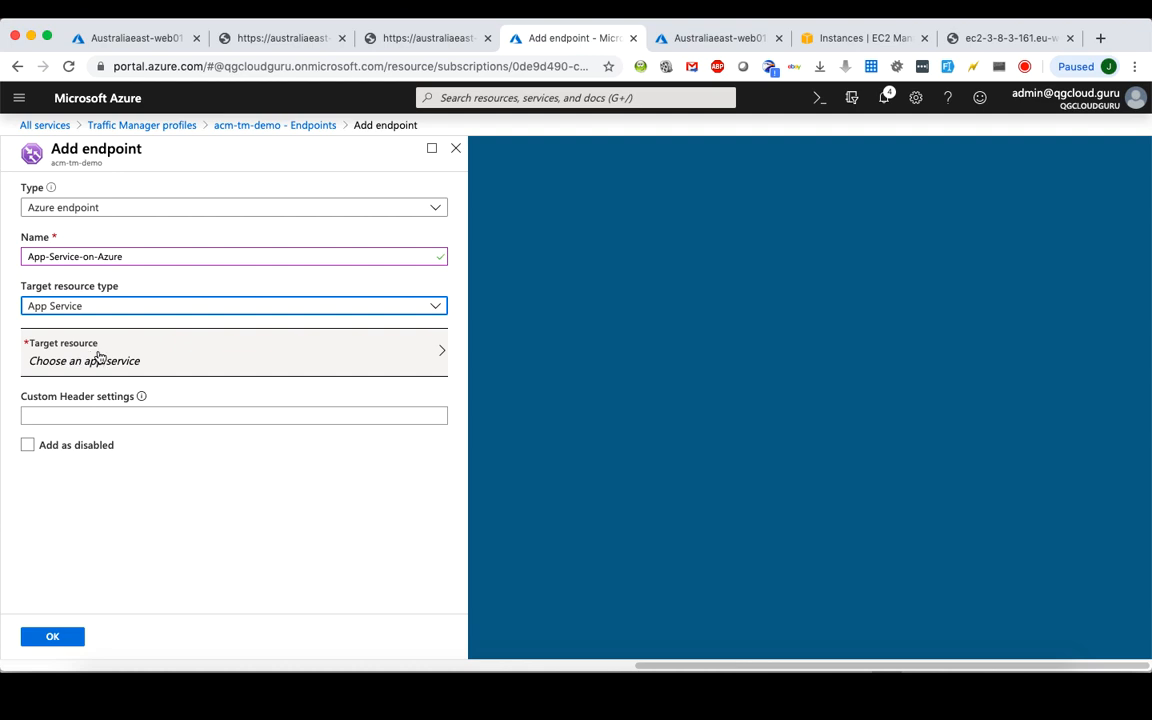
left_click(169, 357)
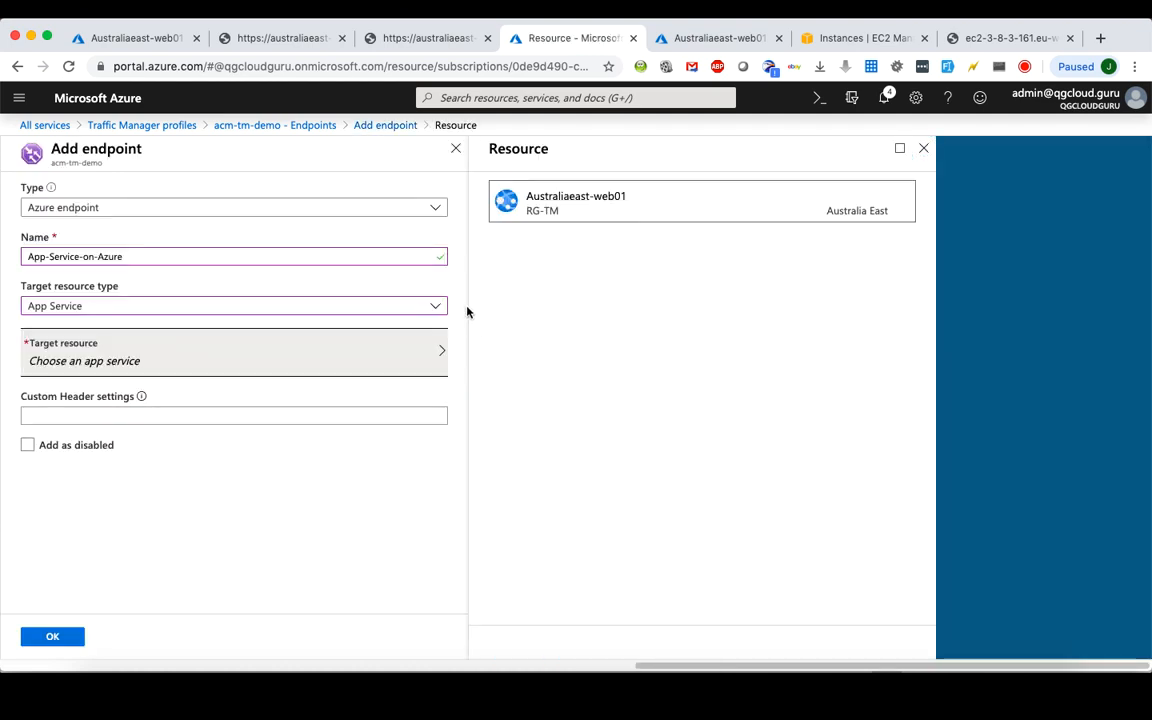
left_click(536, 219)
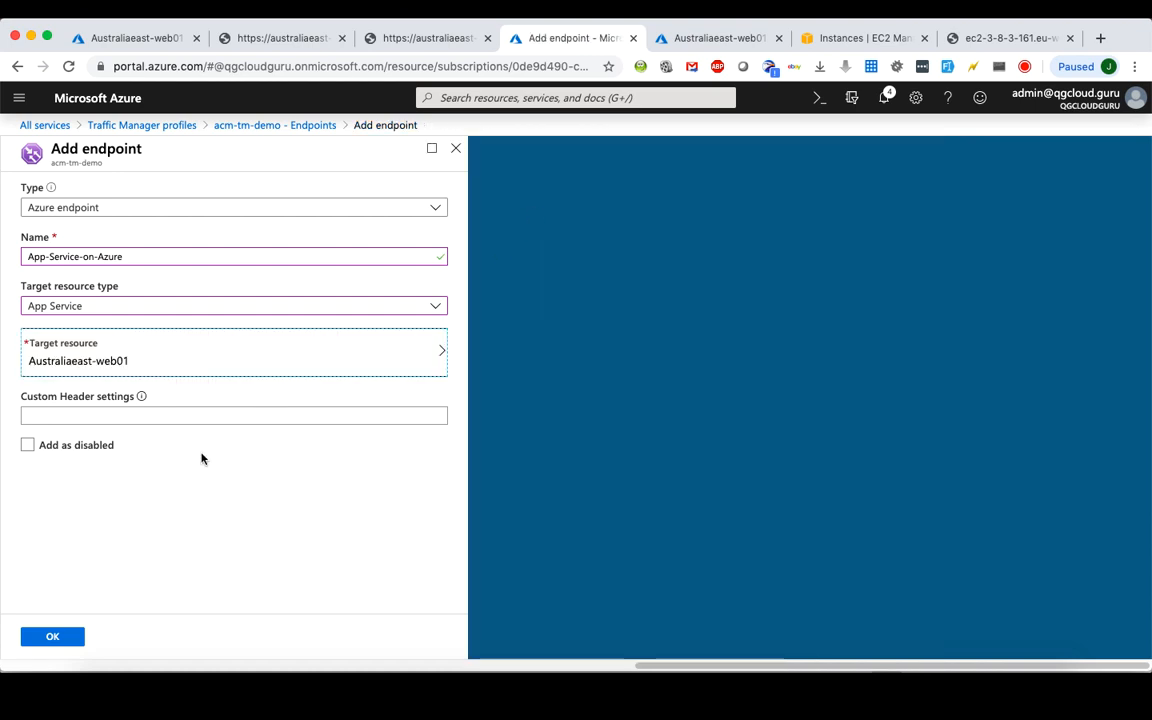
left_click(66, 641)
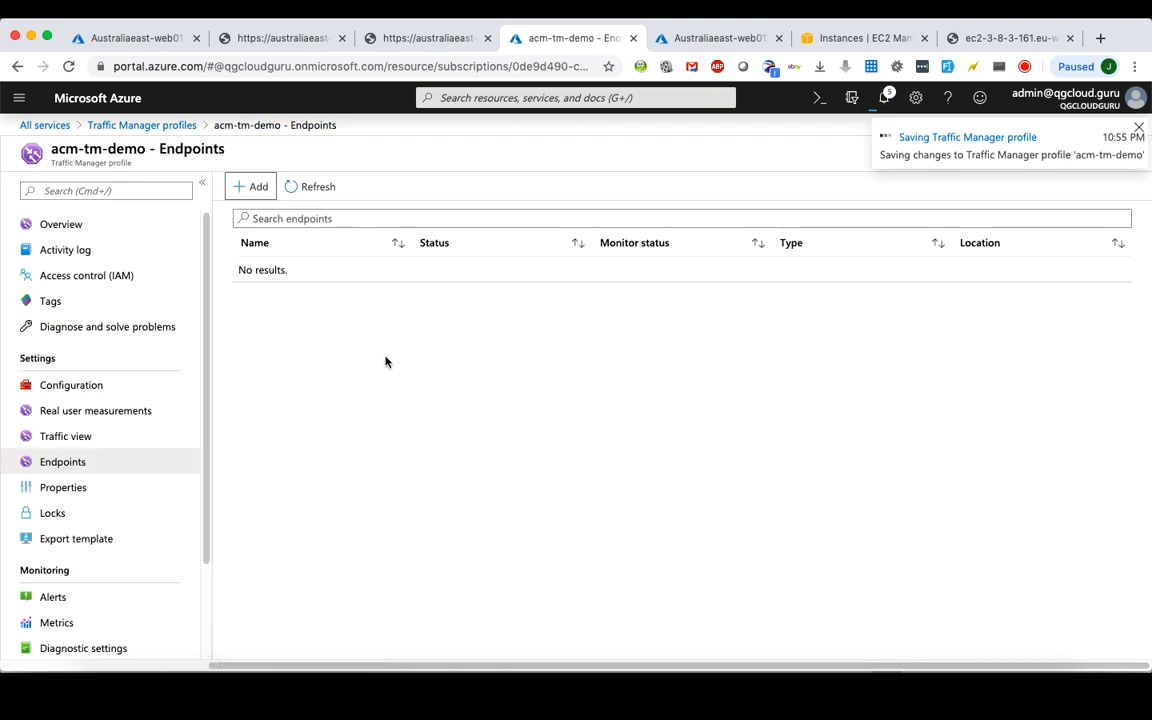
Refresh the endpoint list of acm-tm-demo and start a new External endpoint named AWS-EC2
left_click(318, 190)
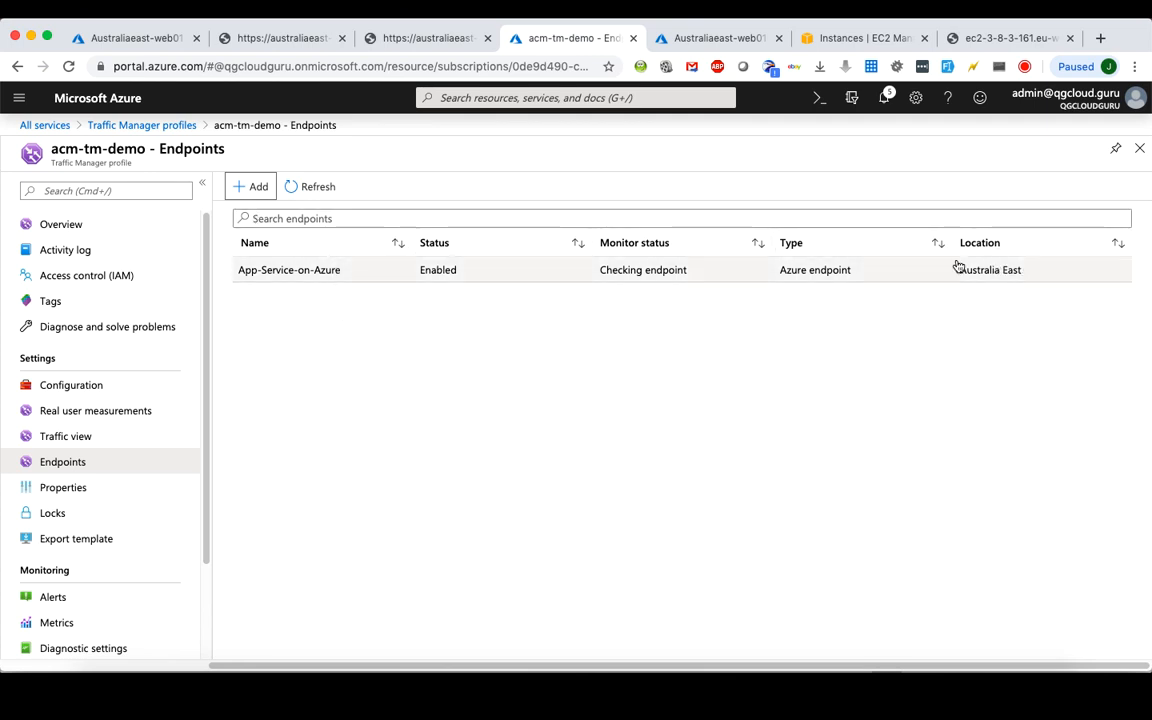
left_click(255, 190)
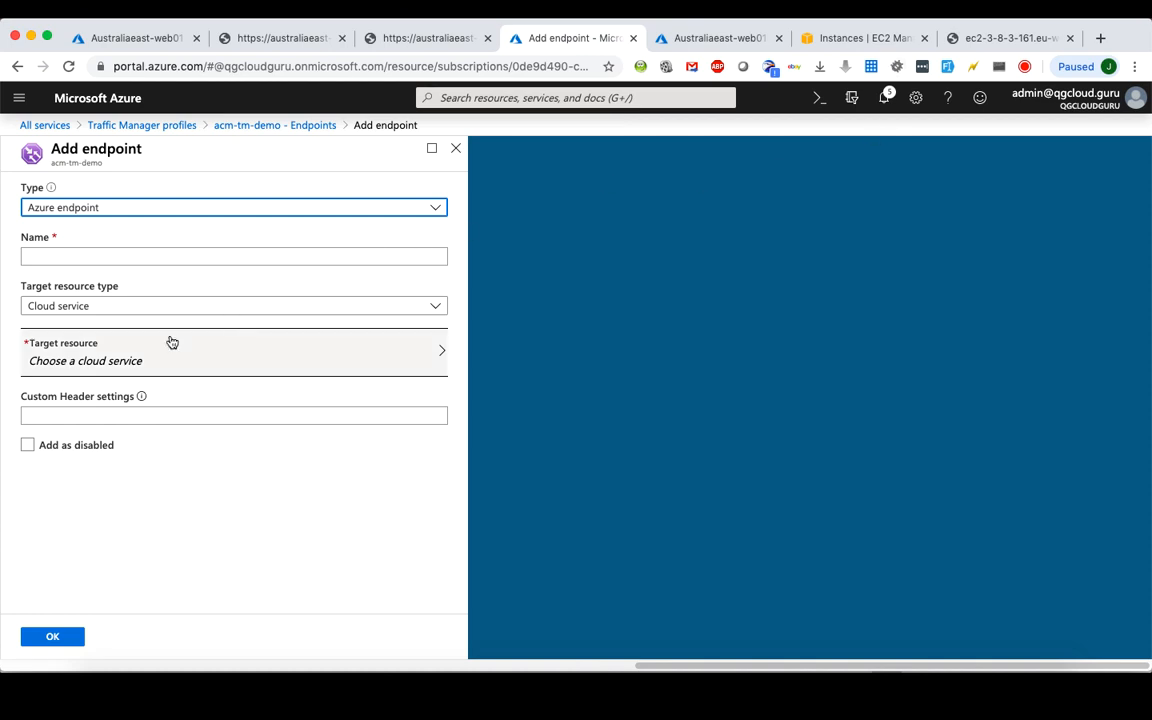
left_click(435, 208)
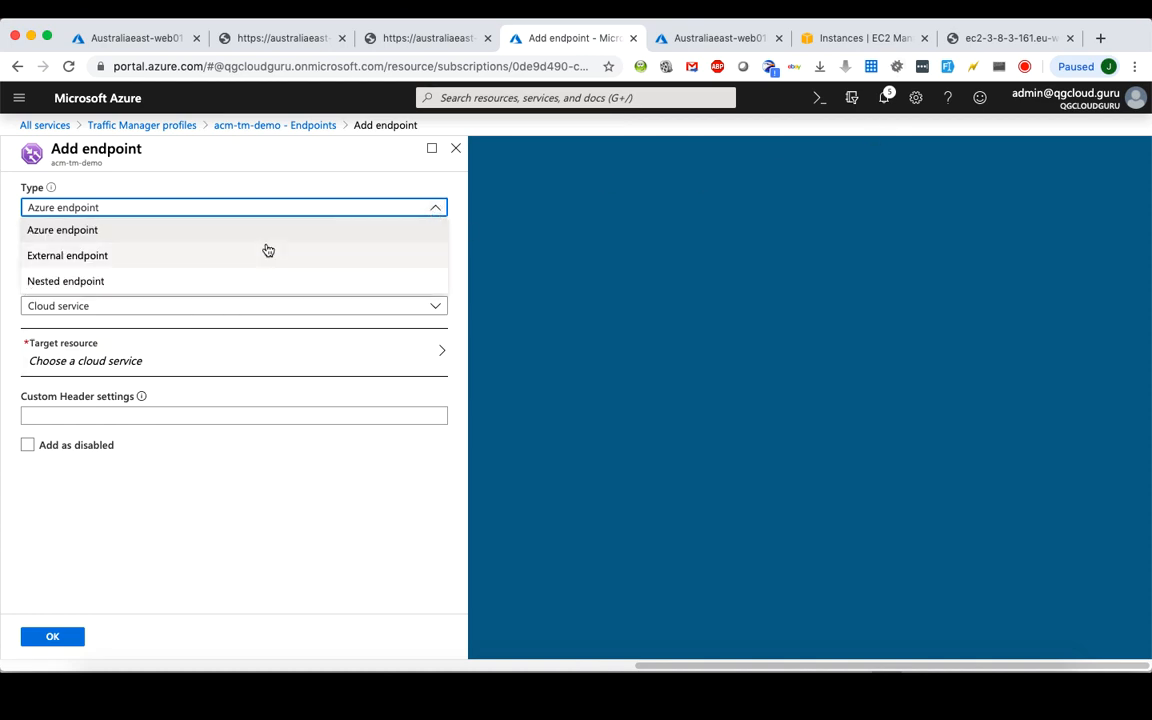
left_click(192, 263)
left_click(176, 259)
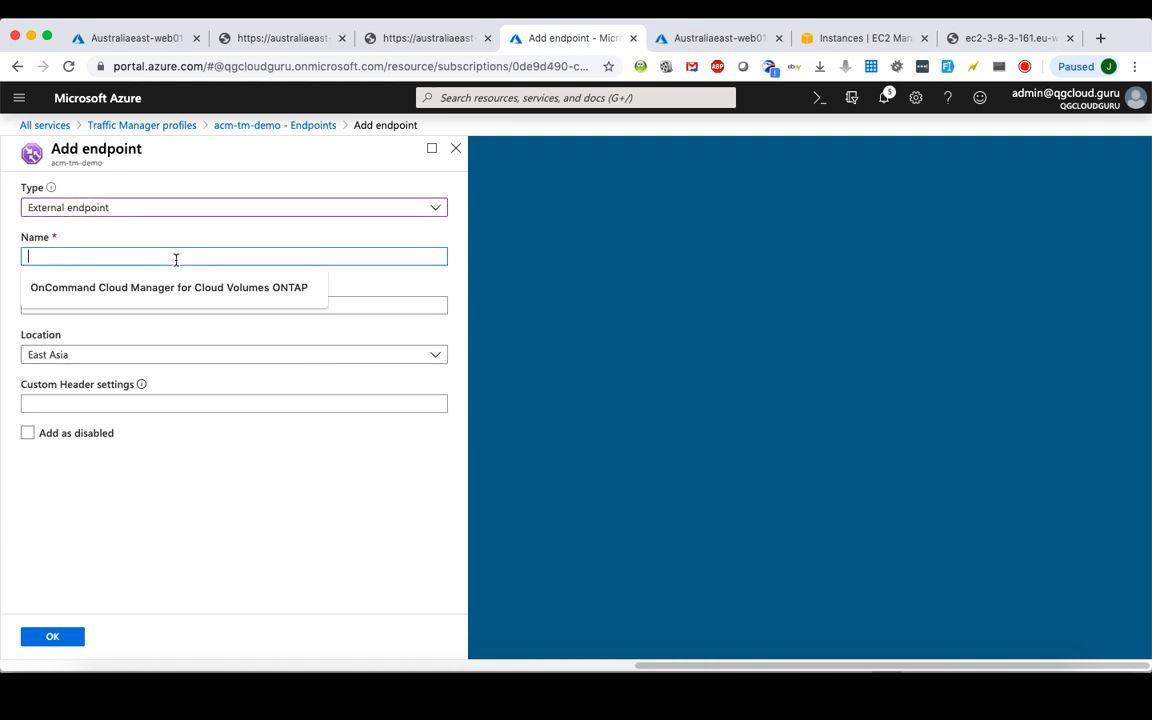
type("AWS")
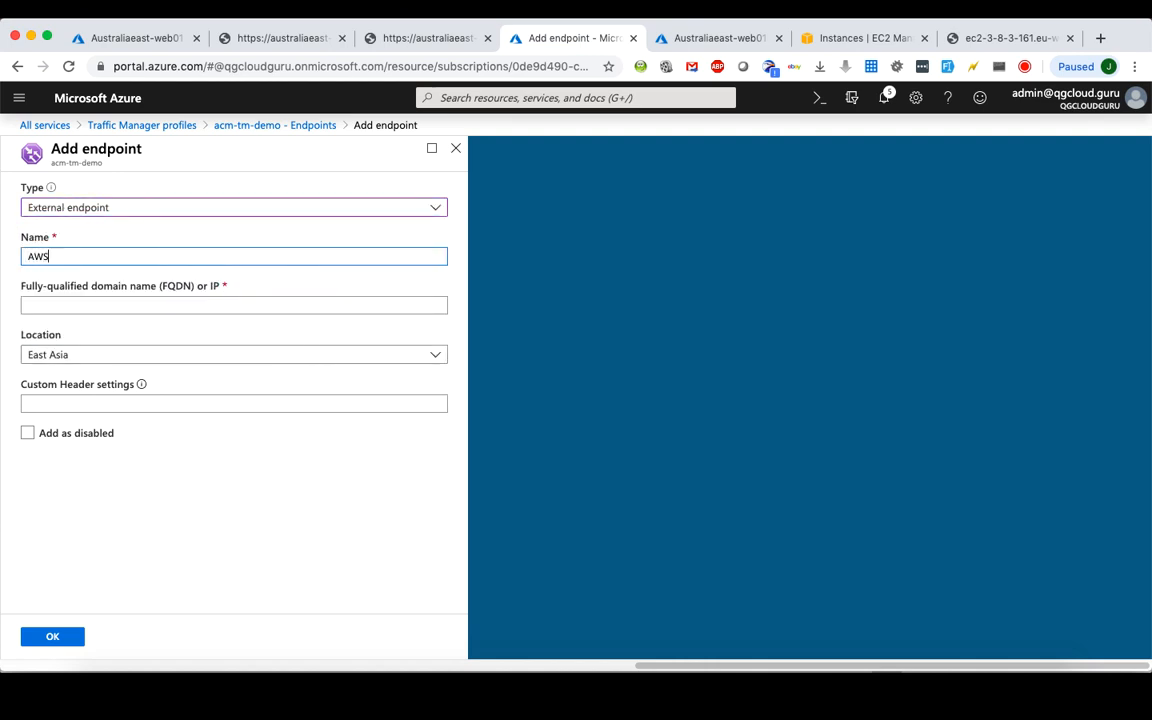
type("-EC2")
Copy the public DNS of London-Web01 from the AWS EC2 console and enter ec2-3-8-3-161.eu-west-2.compute.amazonaws.com as the AWS-EC2 endpoint's FQDN
left_click(221, 290)
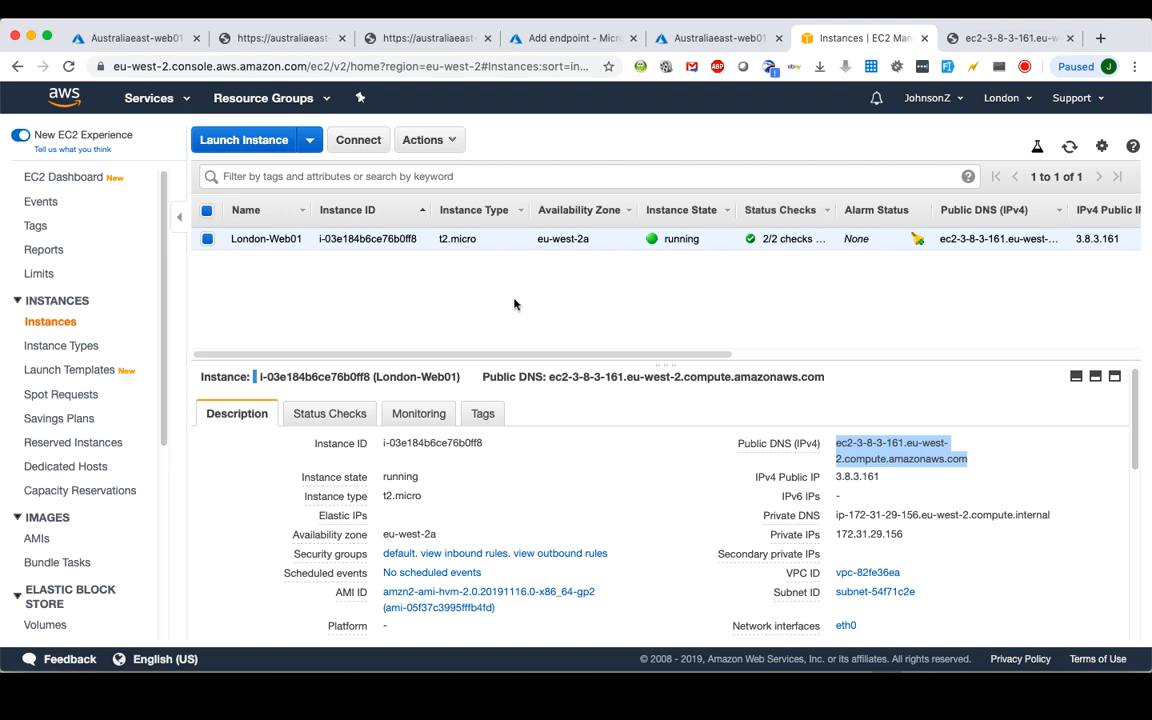
left_click(1003, 460)
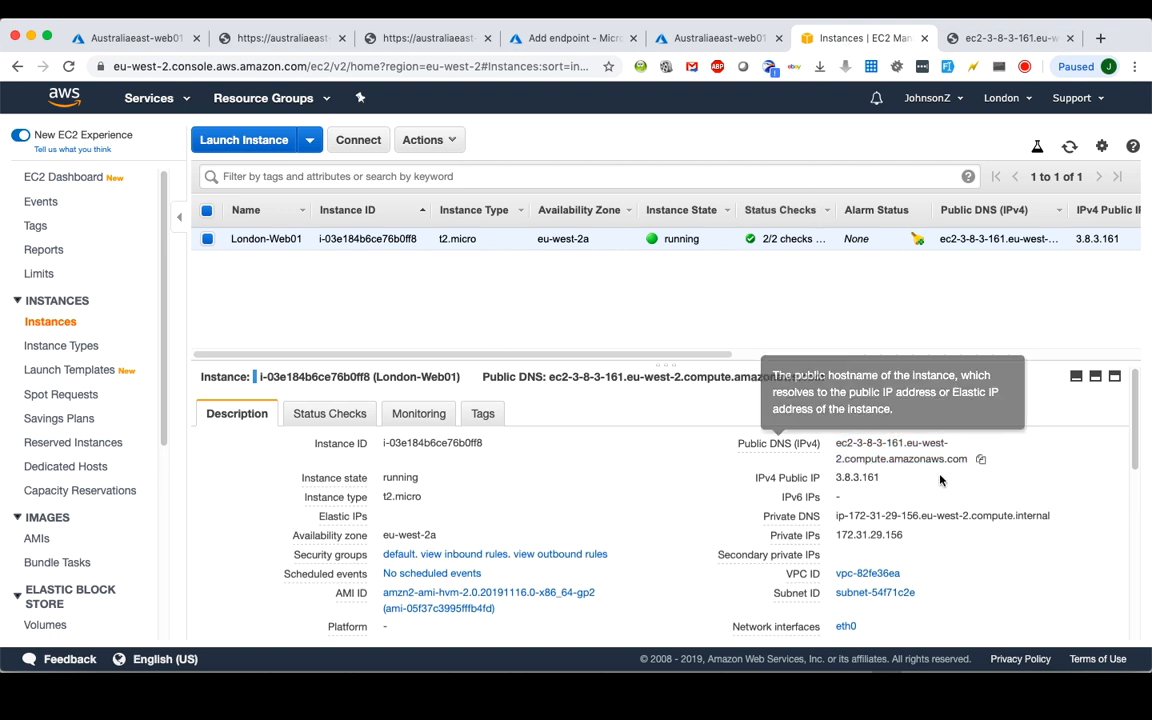
mouse_move(777, 445)
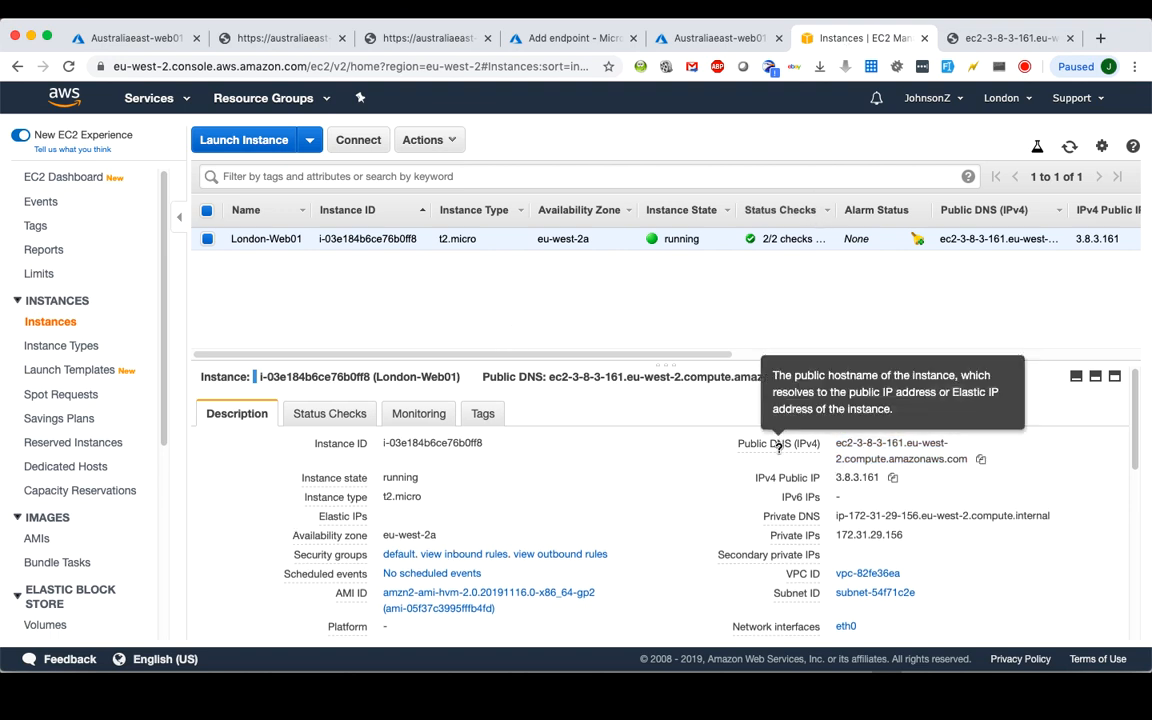
left_click(980, 459)
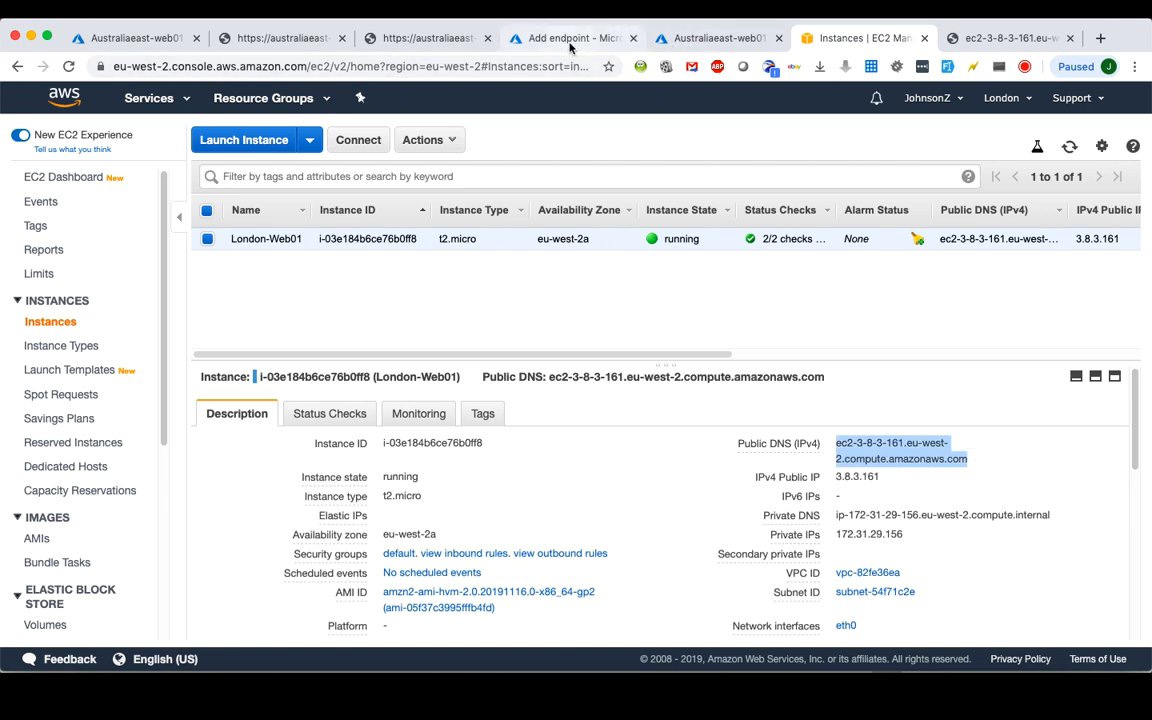
left_click(527, 41)
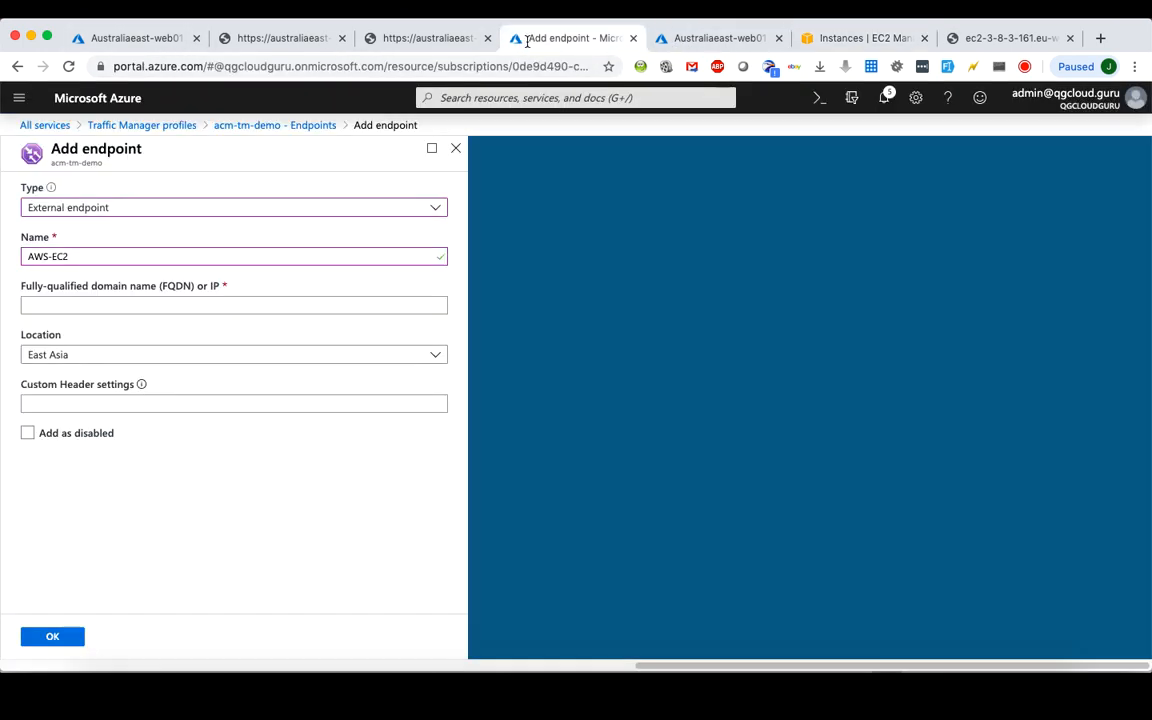
left_click(215, 301)
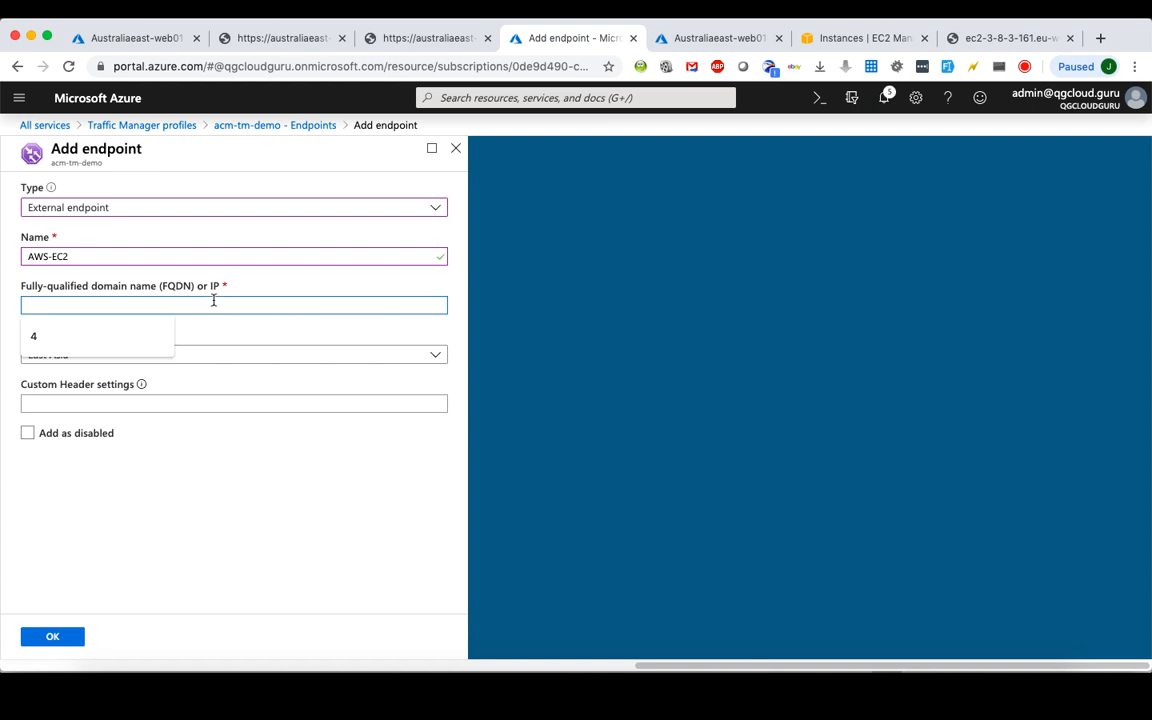
key("super+v")
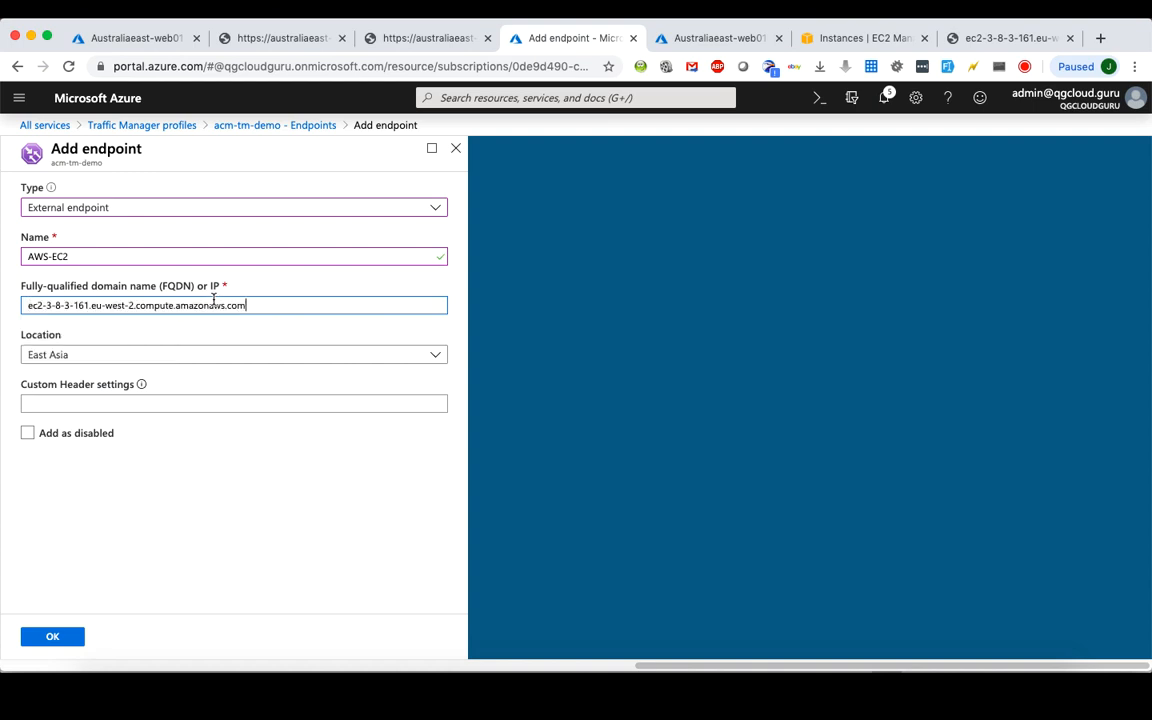
left_click(219, 461)
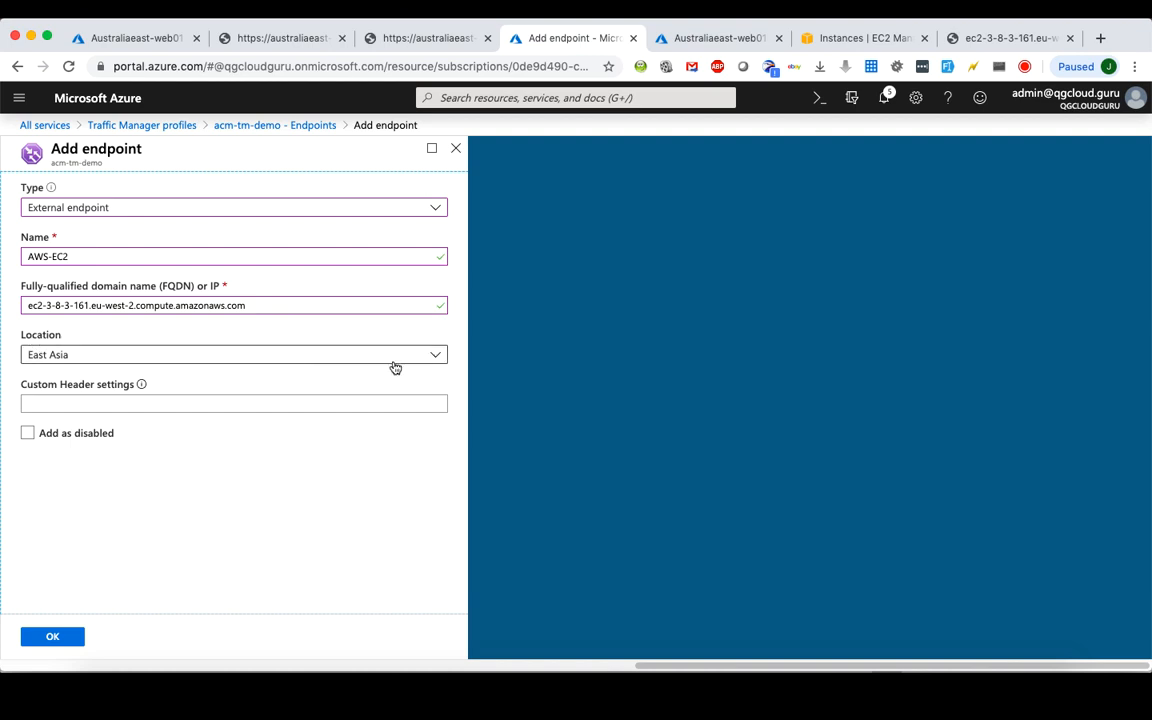
Check the EC2 instance's region in the AWS console, set the endpoint's location to West Europe and add the endpoint
left_click(423, 360)
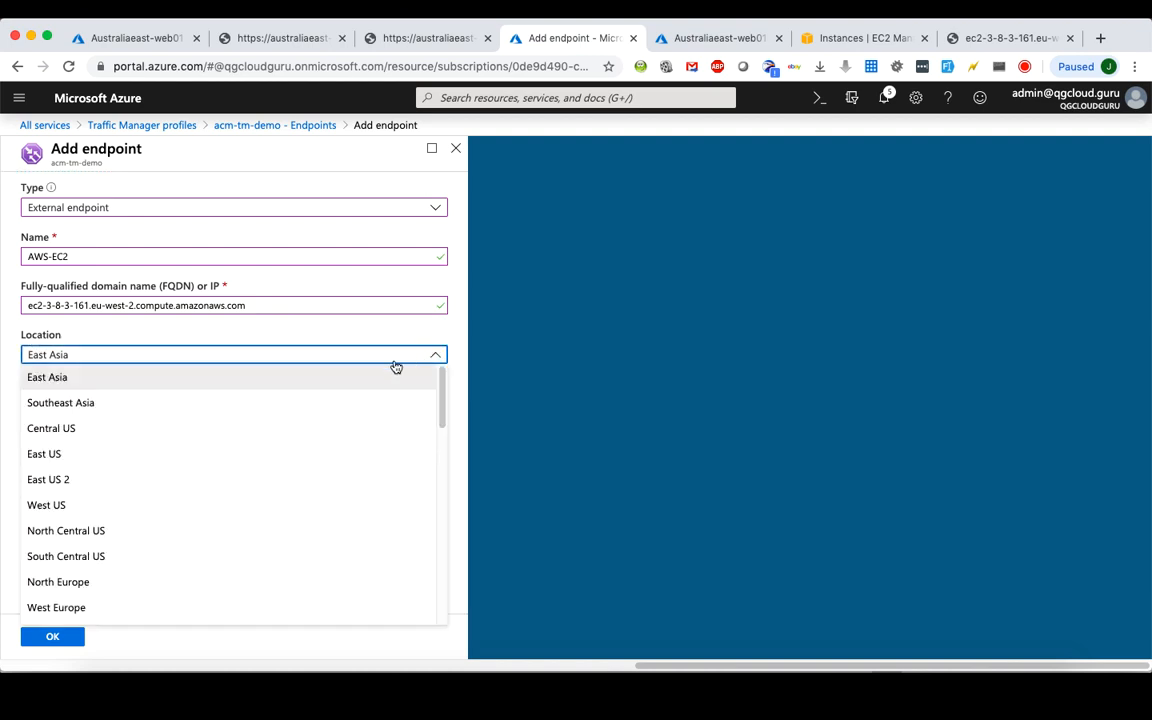
left_click(873, 38)
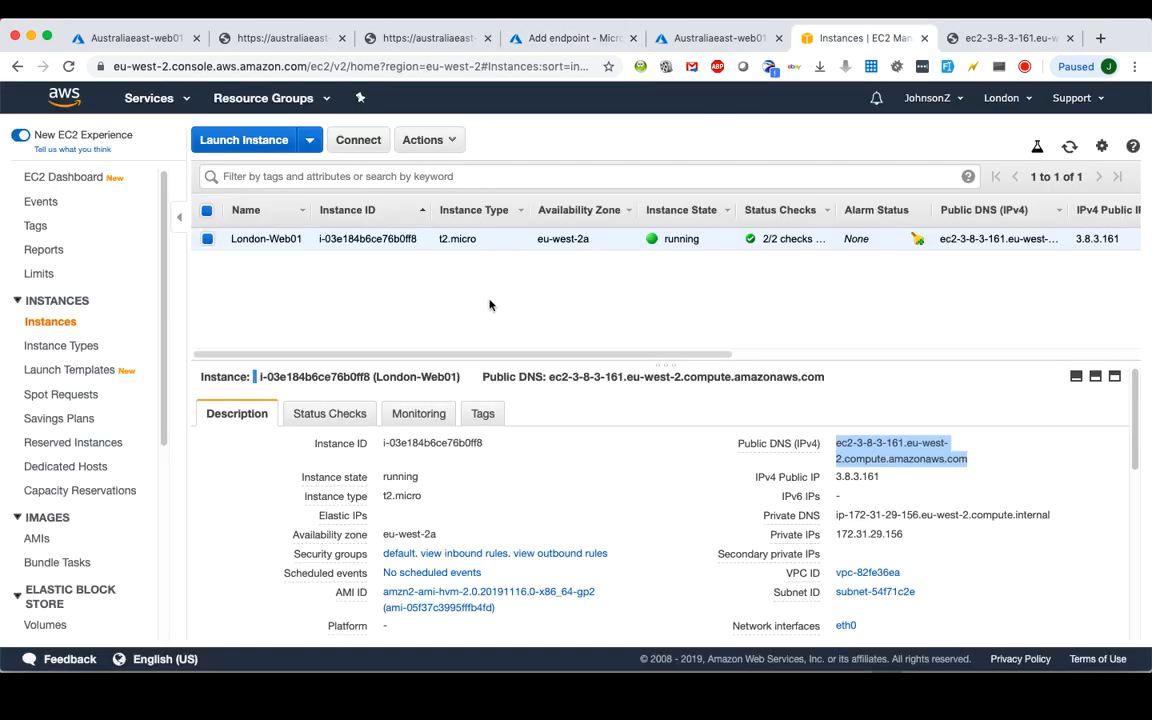
left_click(573, 38)
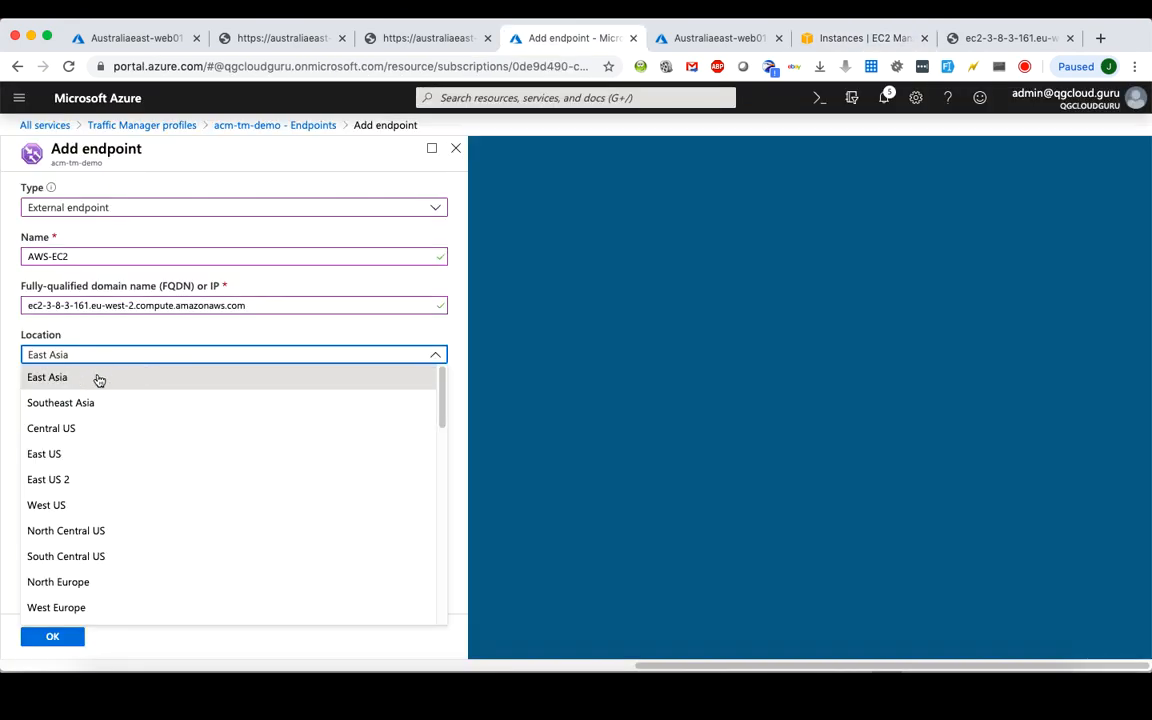
left_click(85, 430)
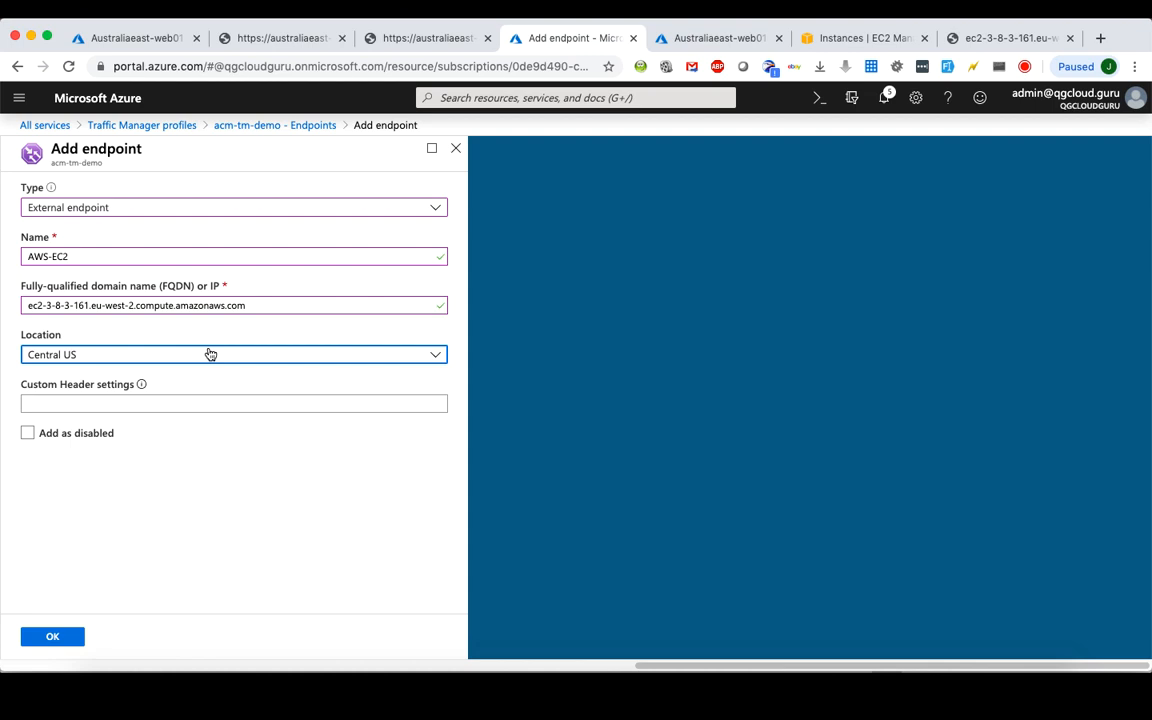
left_click(375, 362)
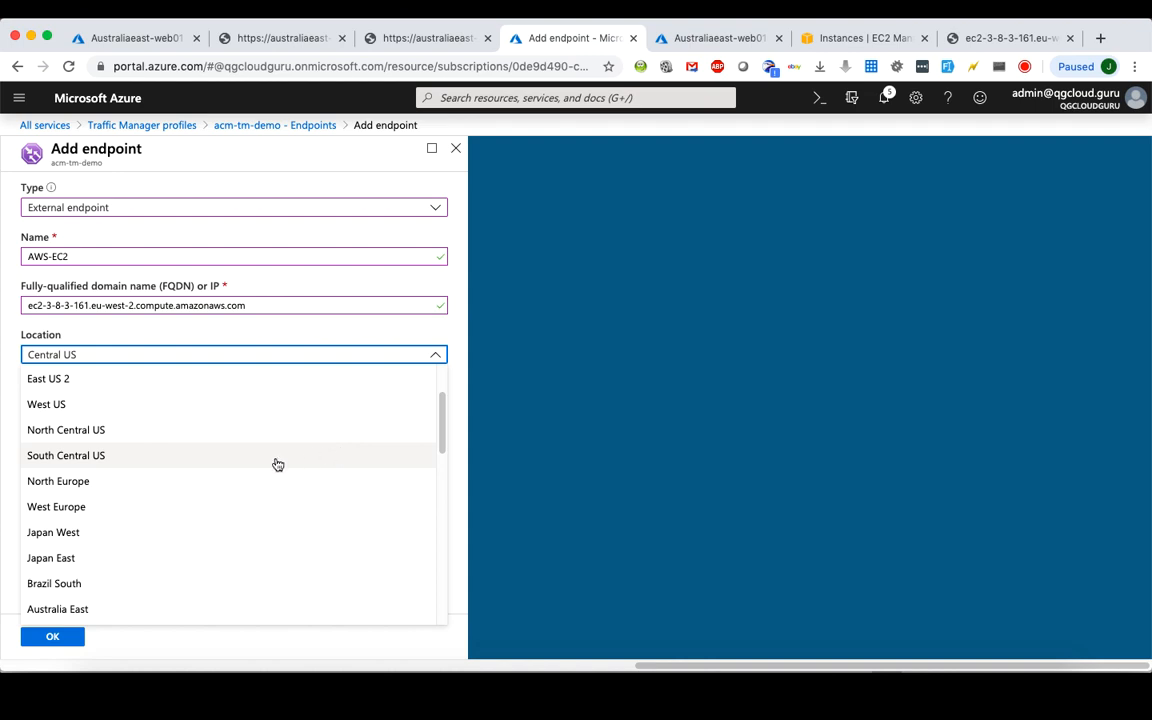
left_click(242, 505)
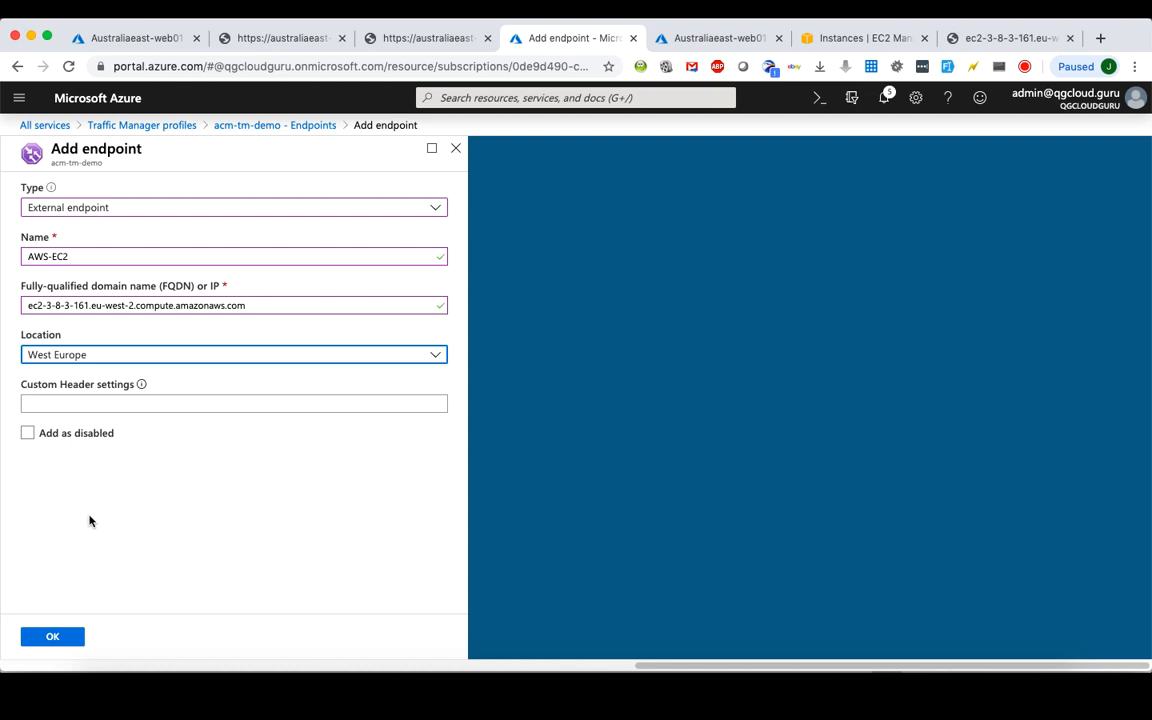
left_click(55, 638)
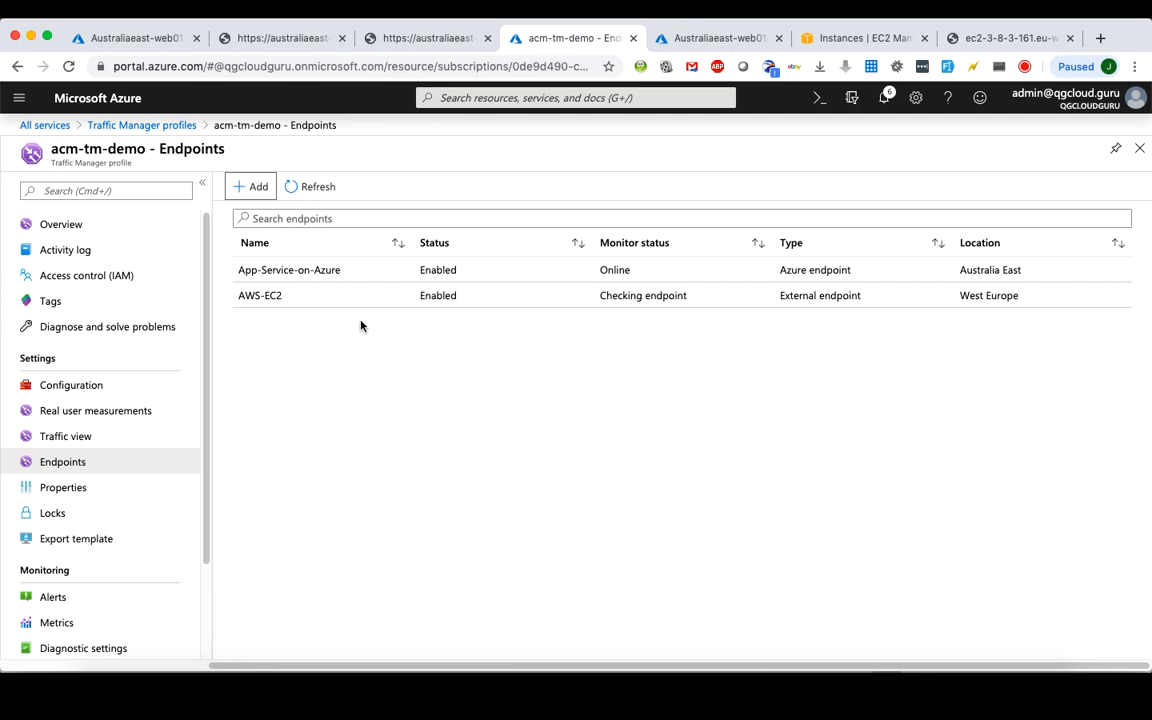
Refresh the endpoint list repeatedly to check the monitor status of AWS-EC2
left_click(300, 186)
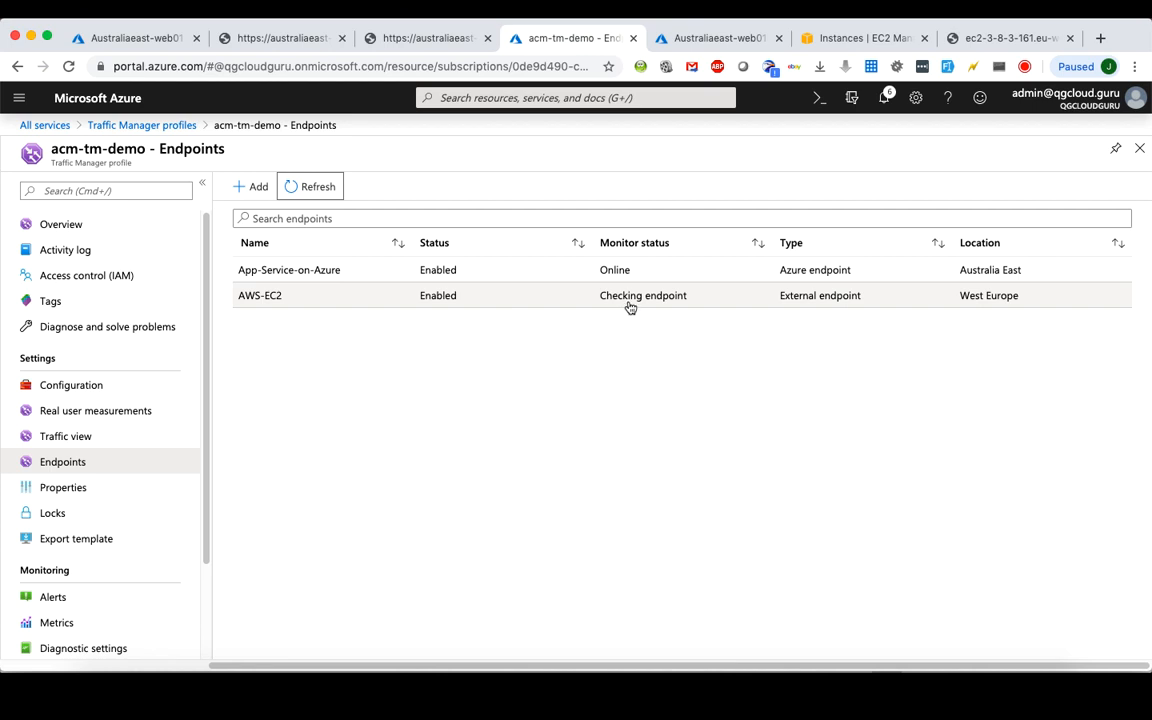
left_click(311, 190)
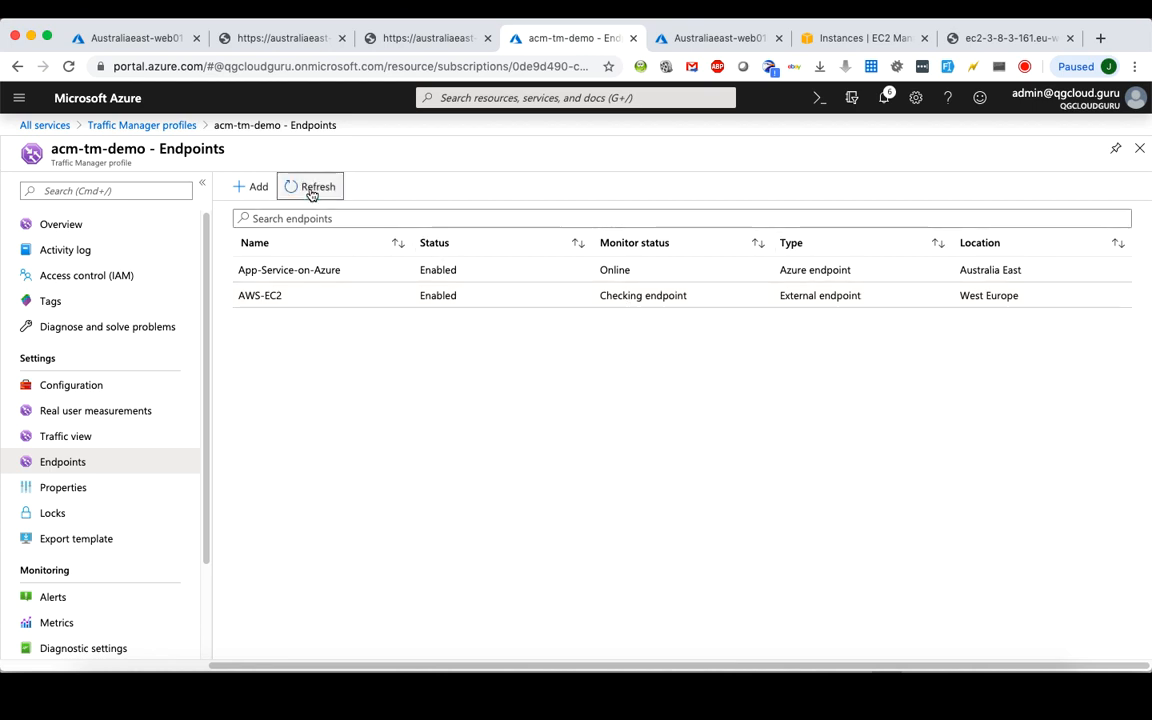
left_click(311, 192)
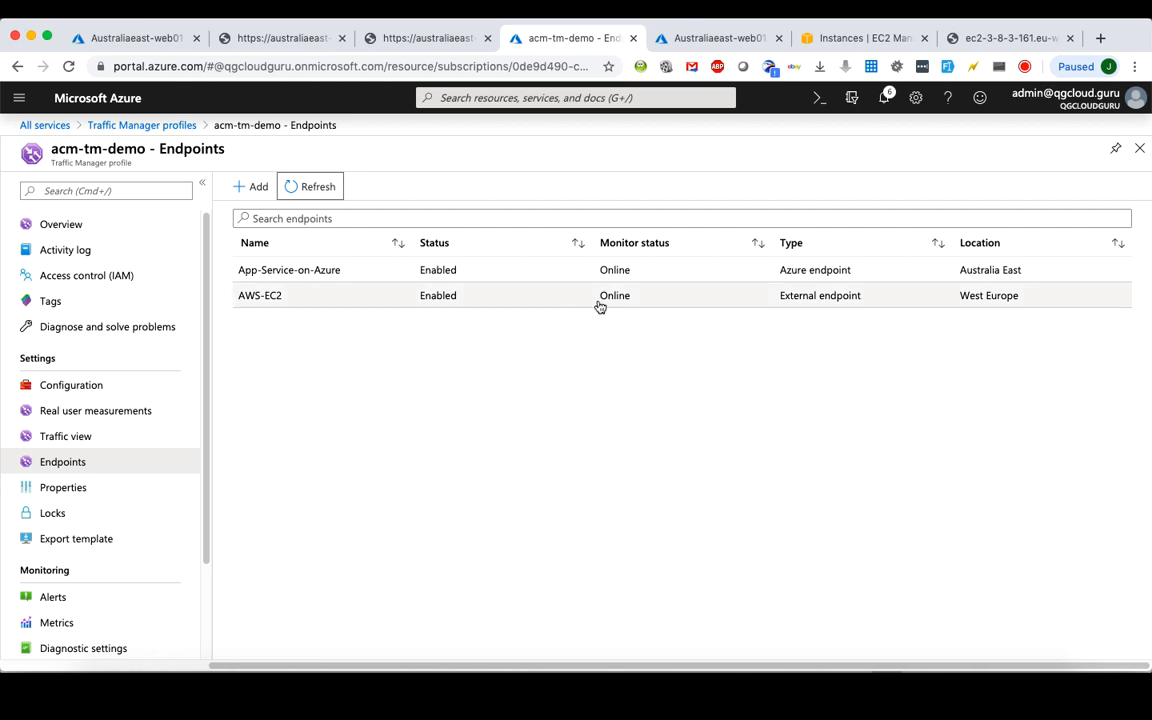
left_click(594, 674)
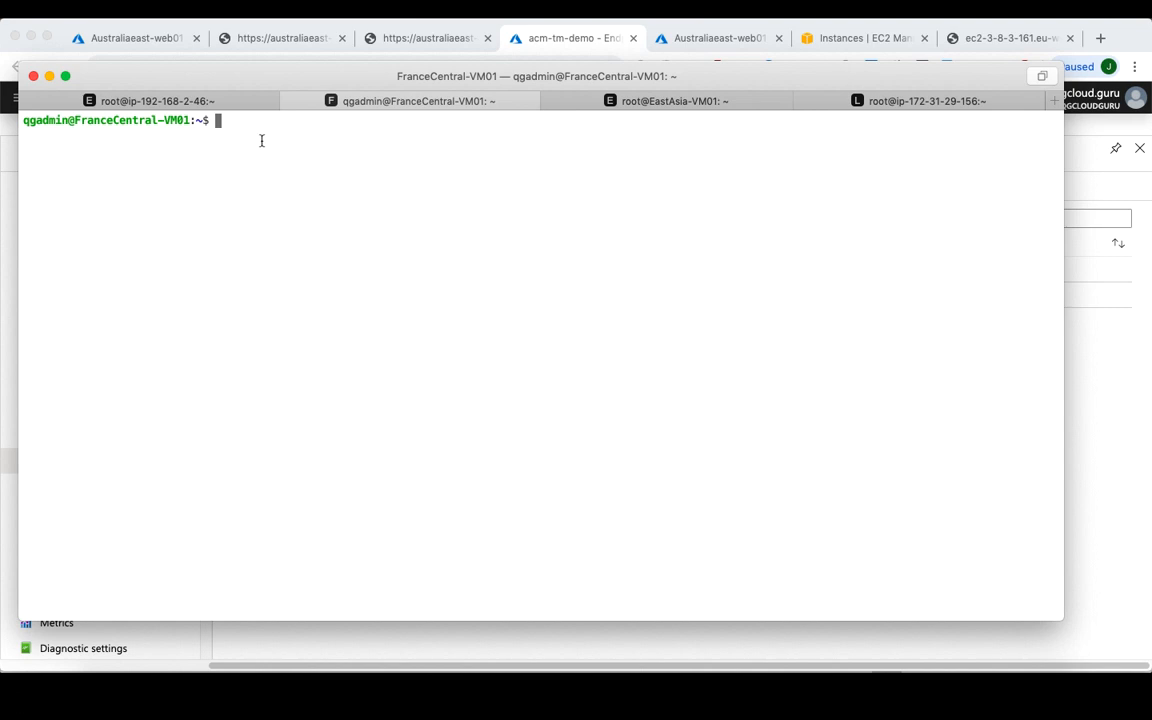
key("super+shift+bracketleft")
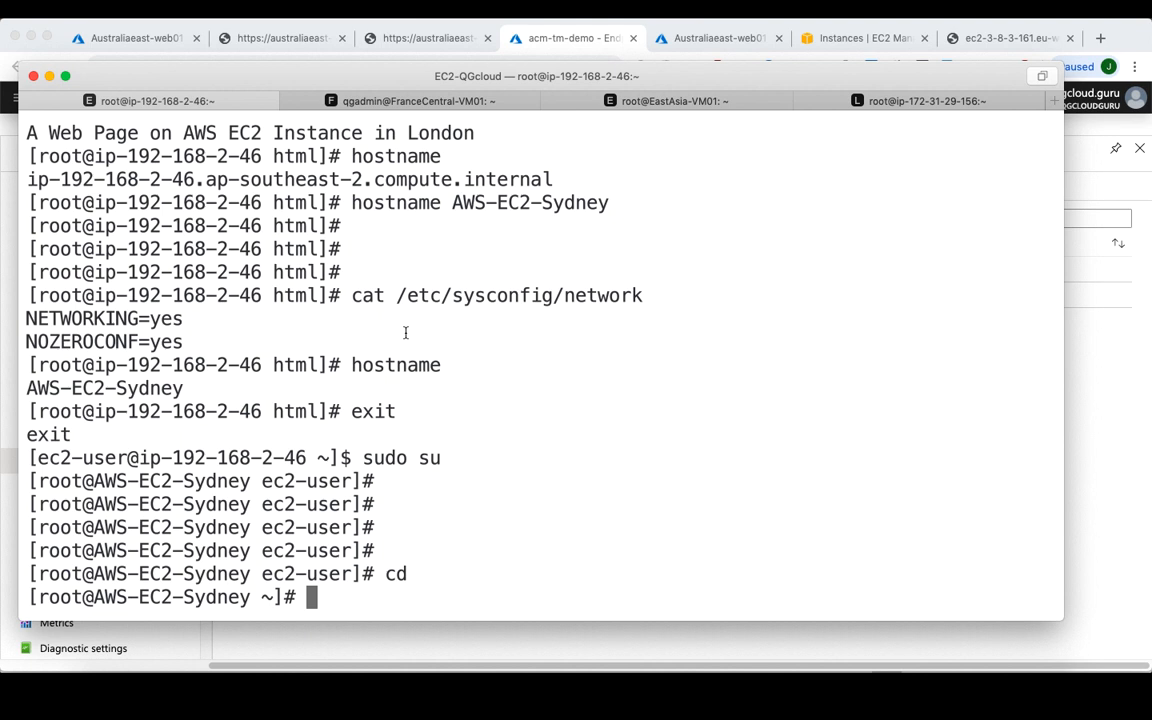
left_click(711, 103)
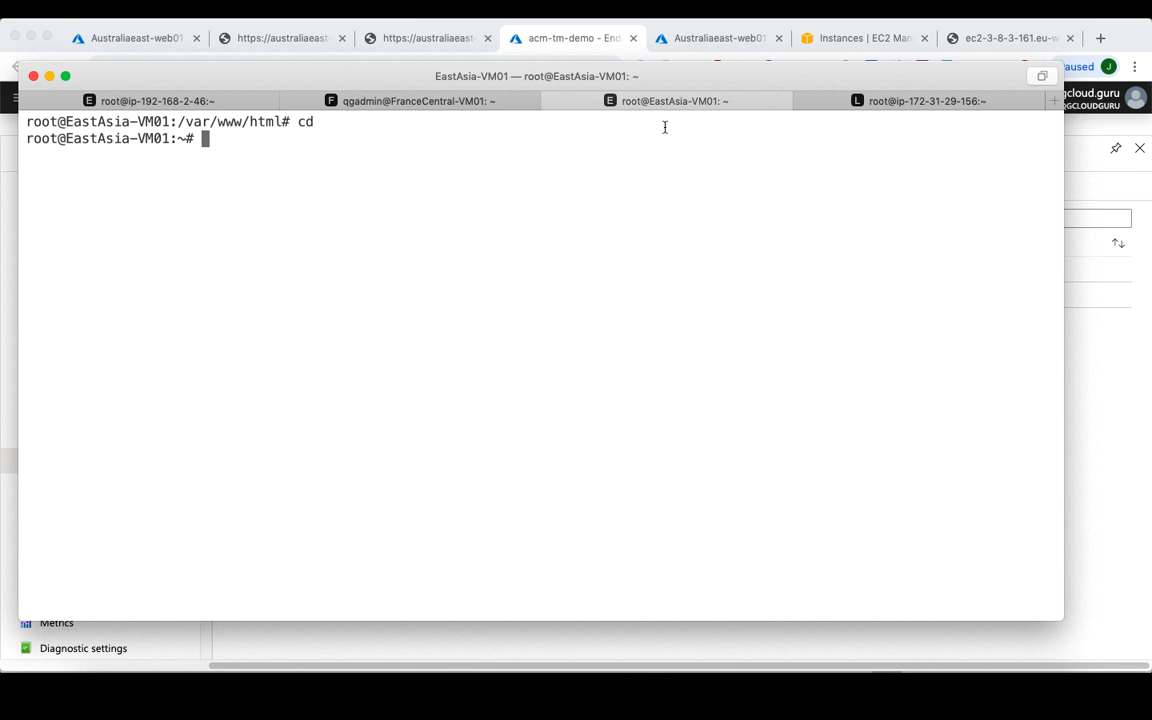
type("curl")
key("super+v")
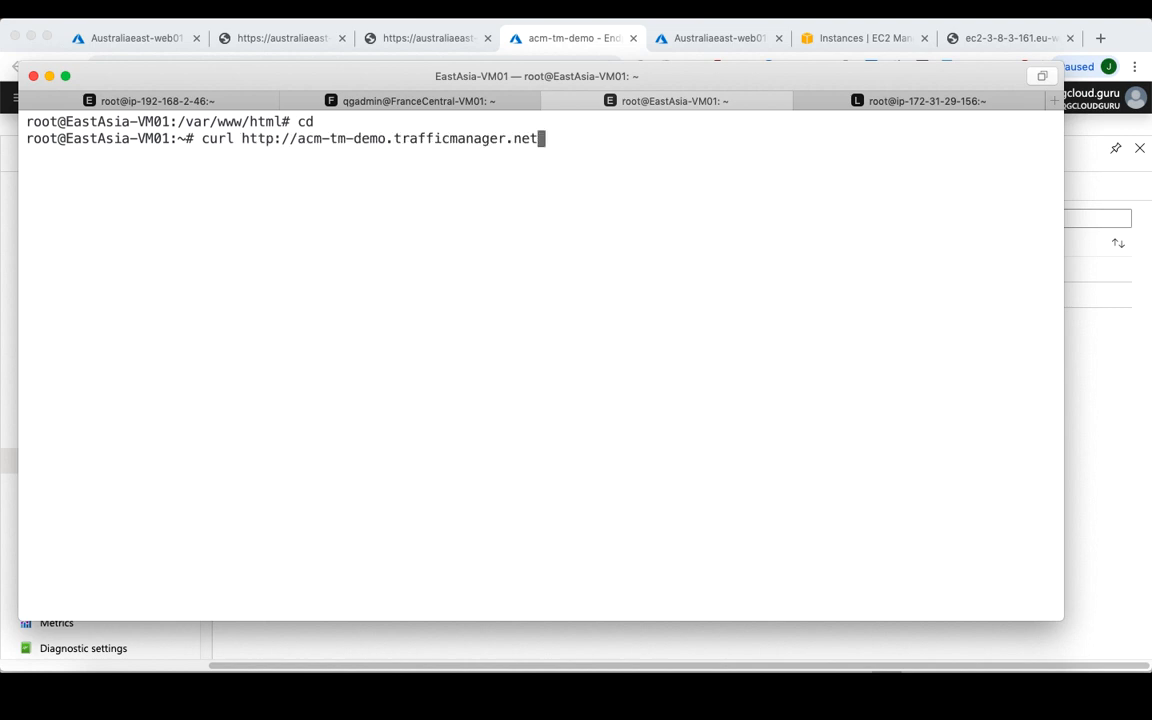
key("Return")
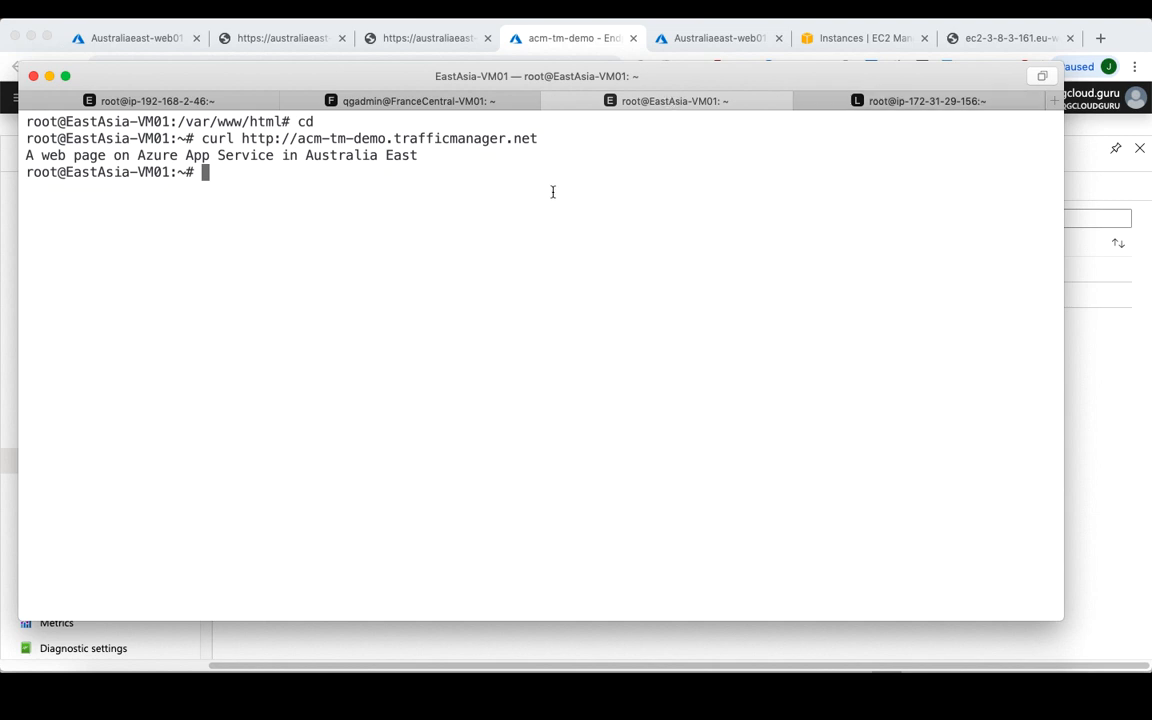
left_click(425, 104)
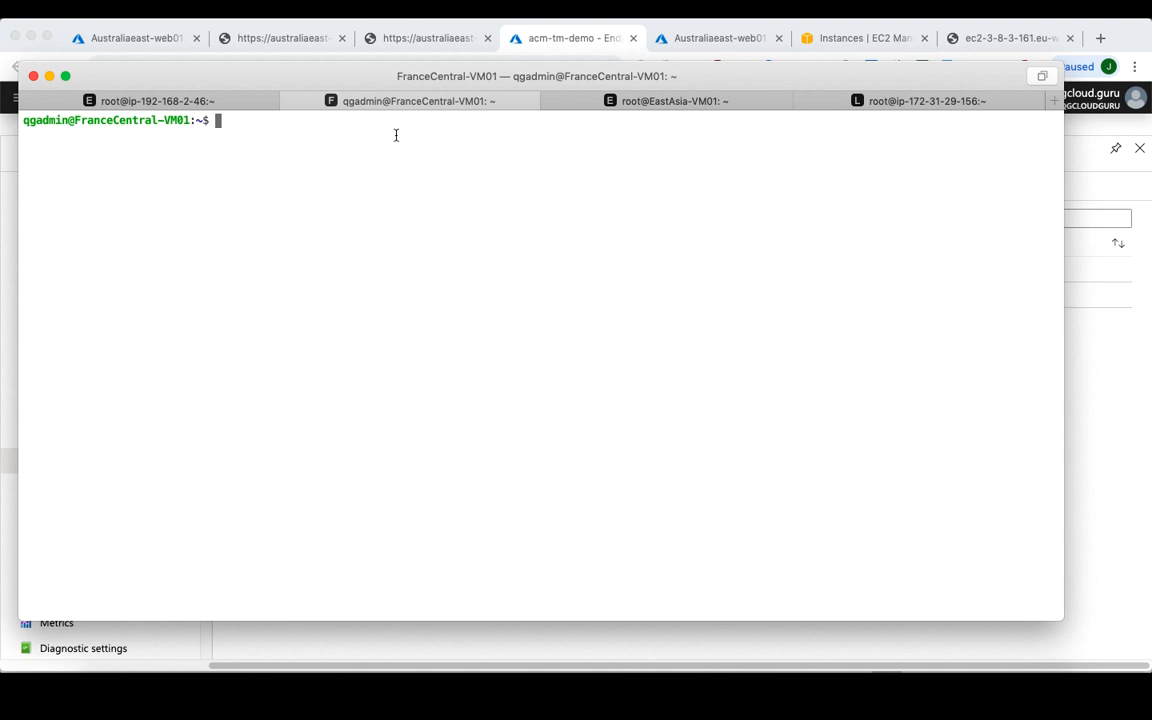
type("curl")
type("http://acm-tm-demo.trafficmanager.net")
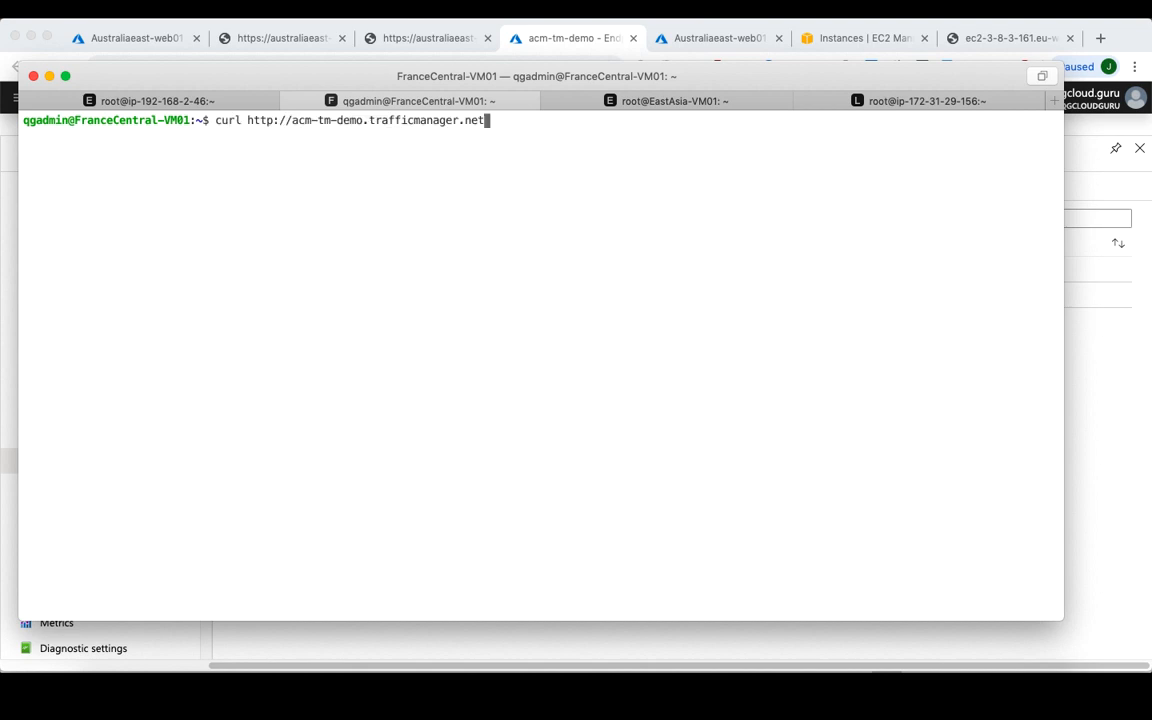
key("Return")
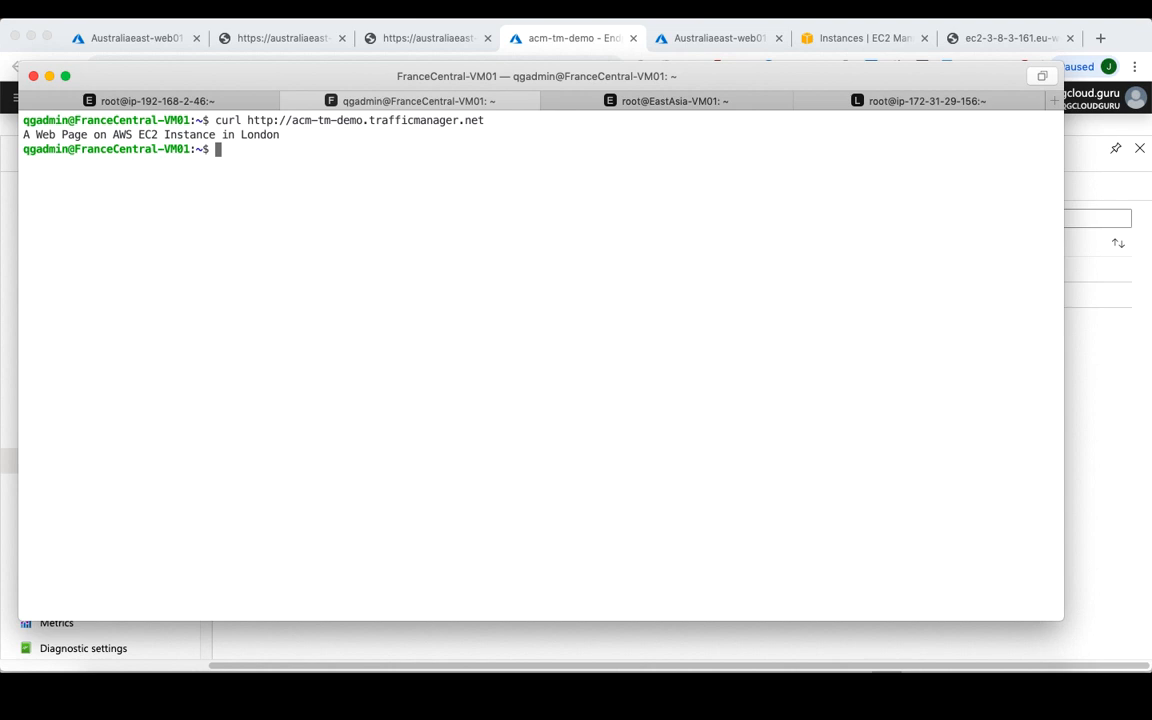
left_click(160, 97)
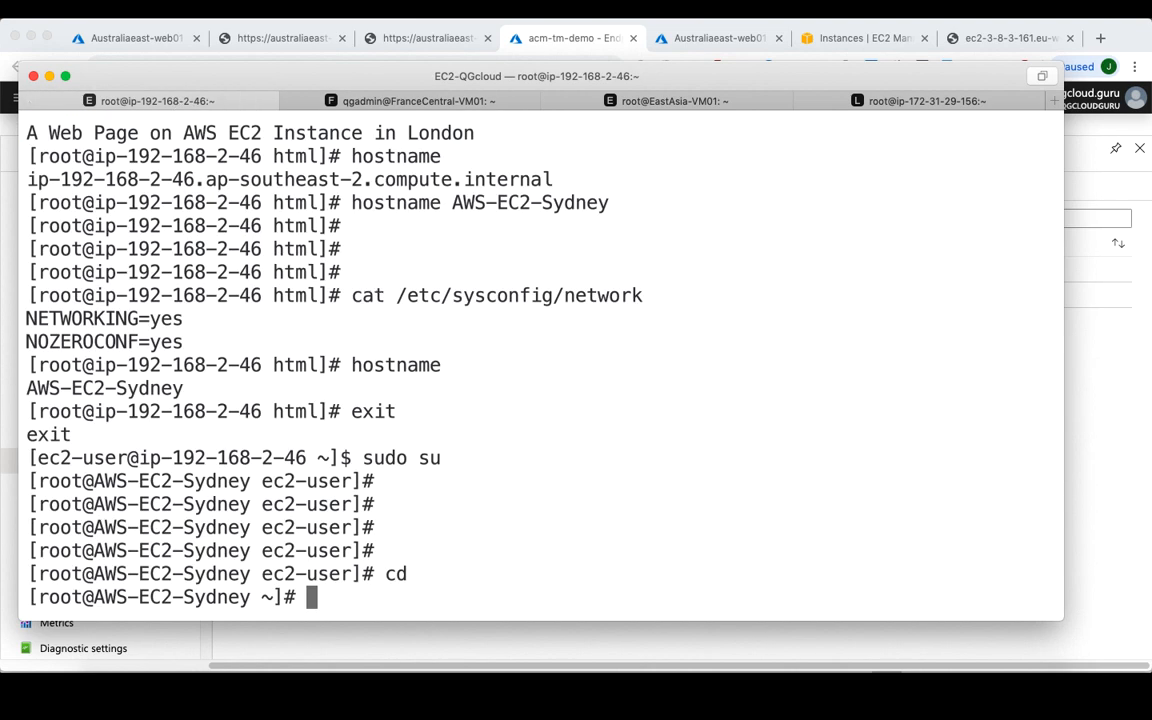
type("curl")
type("http://acm-tm-demo.trafficmanager.net")
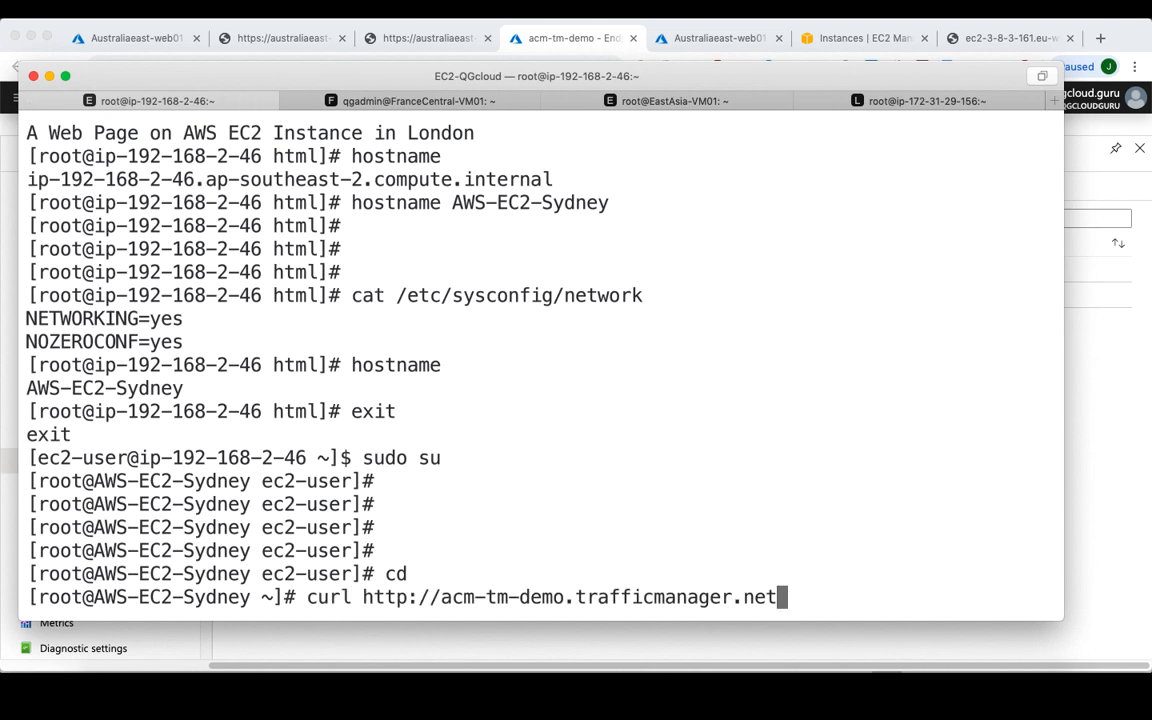
key("Return")
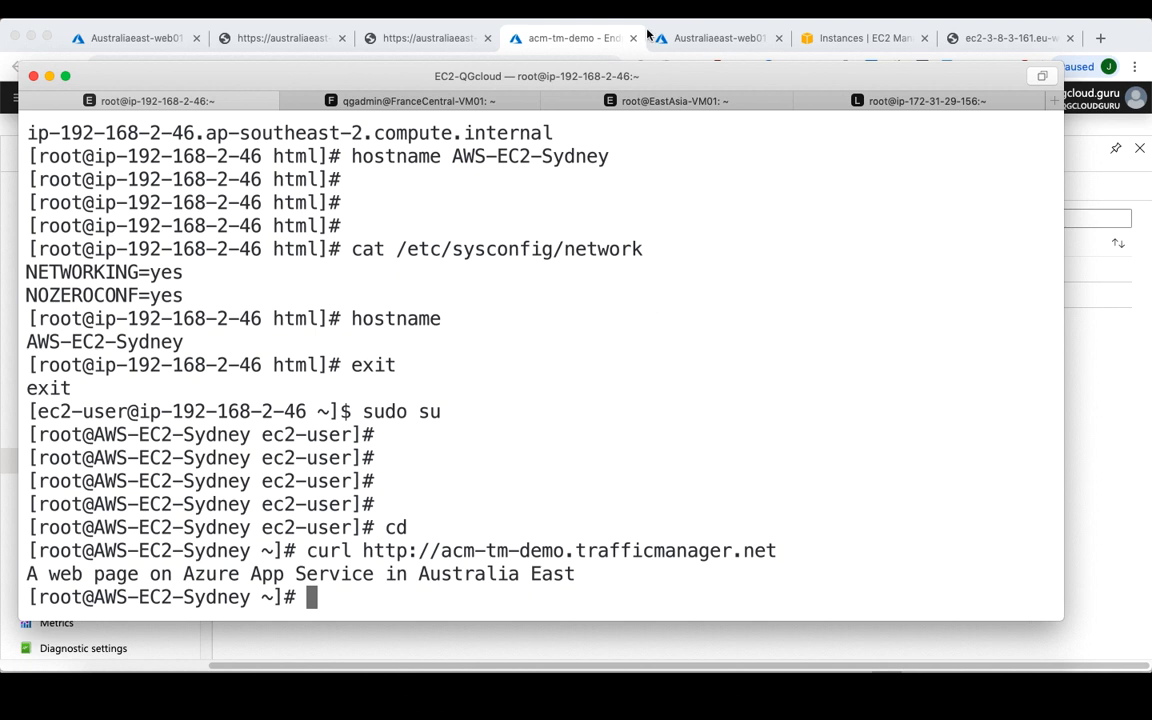
Run ifconfig in the AWS-EC2-EU-WEST session and compare its eth0 address with the London-Web01 private IP in the AWS console
left_click(913, 101)
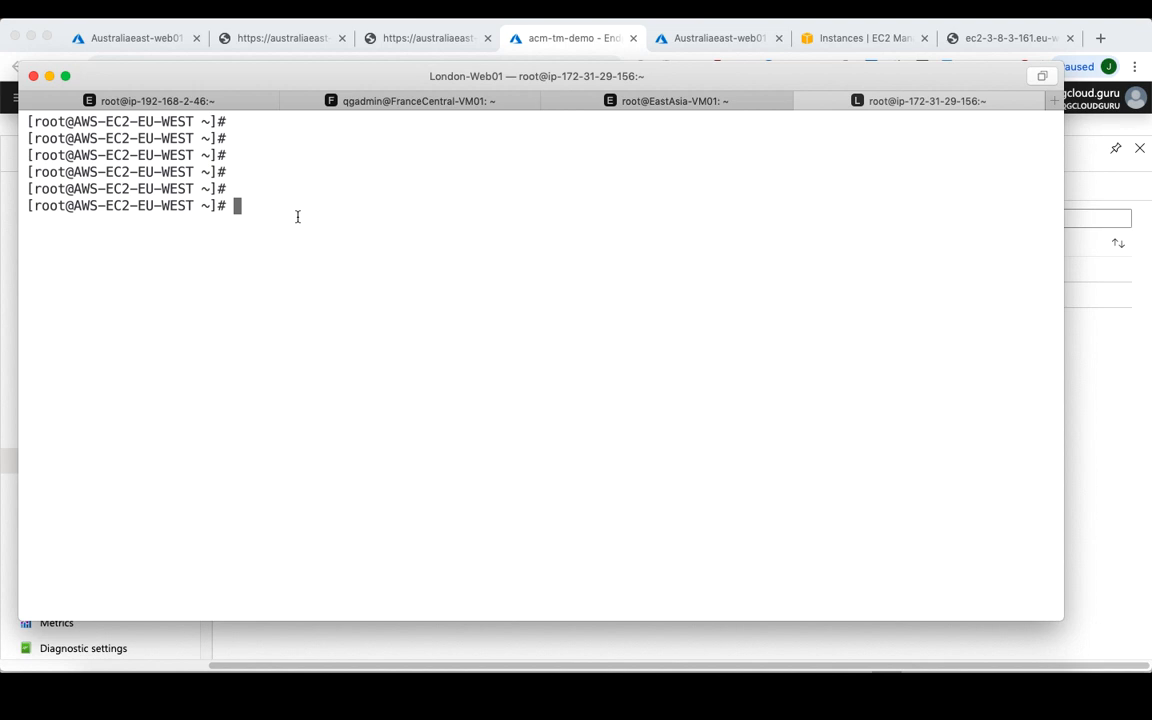
type("ifconfig")
key("Return")
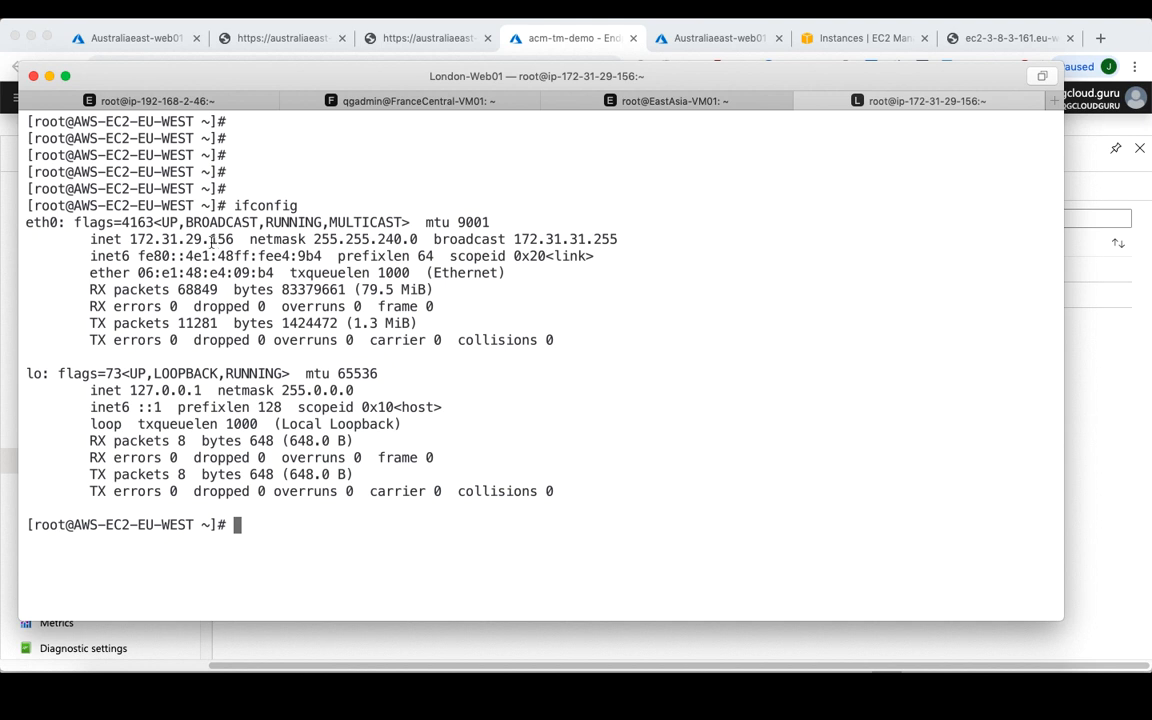
double_click(215, 240)
left_click(1091, 179)
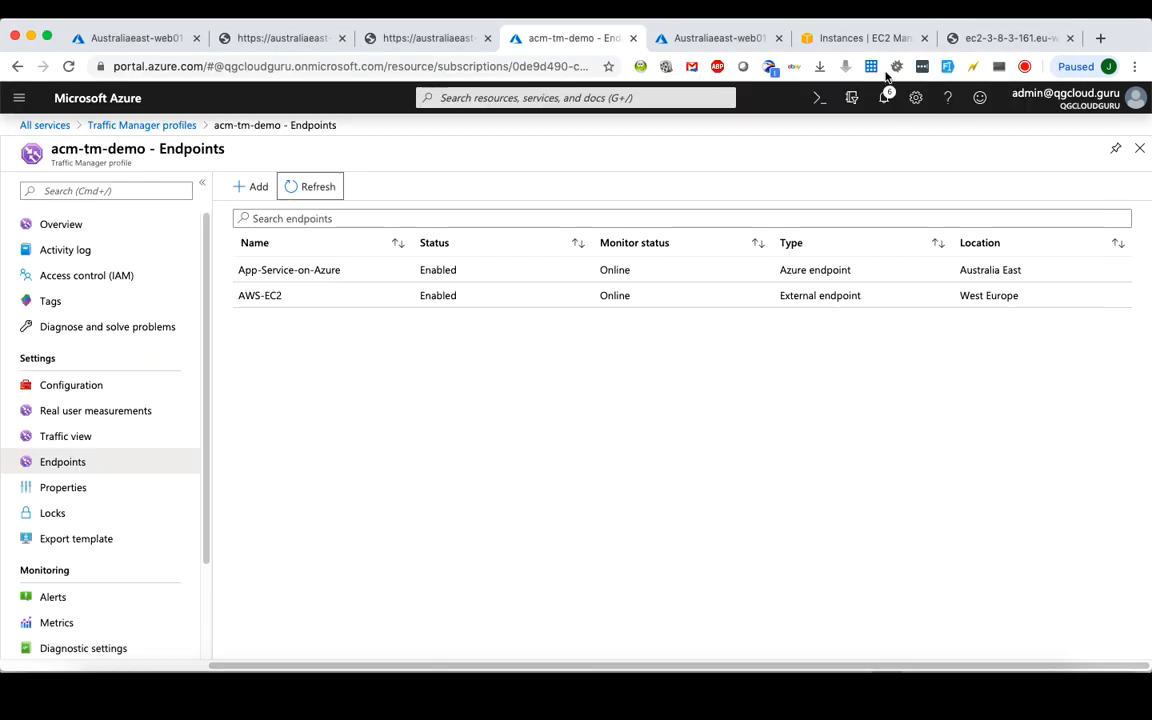
left_click(860, 38)
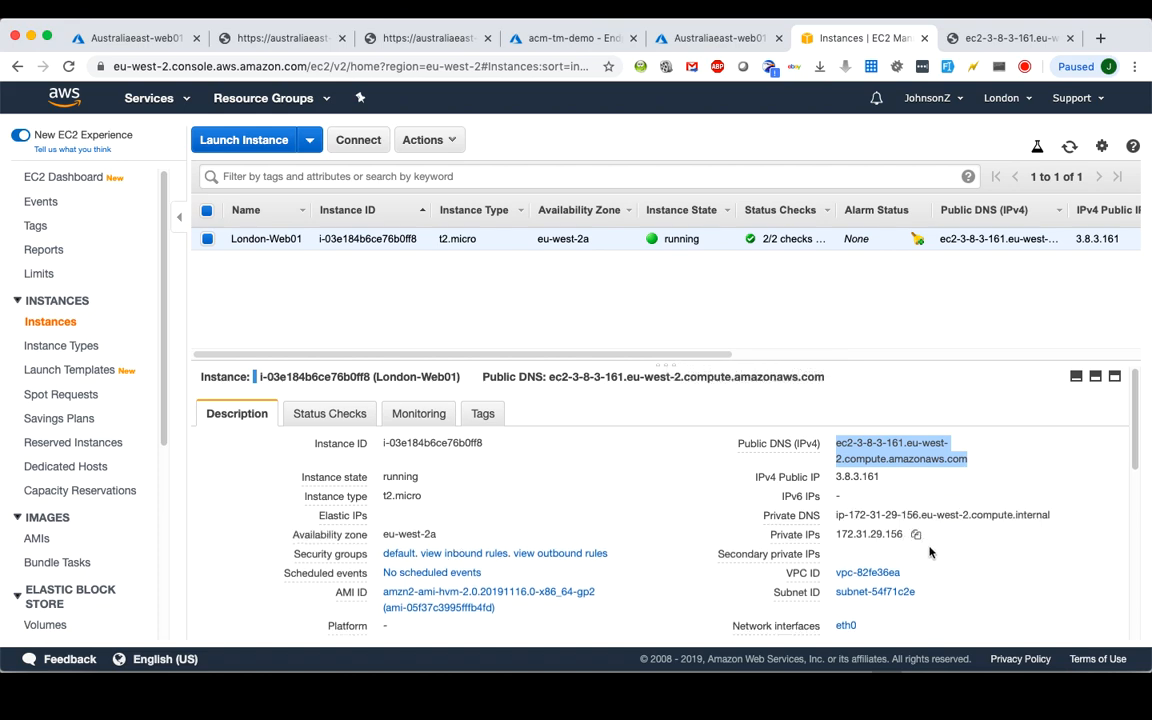
Switch back to the terminal and stop the nginx service on AWS-EC2-EU-WEST with service nginx stop
key("super+Tab")
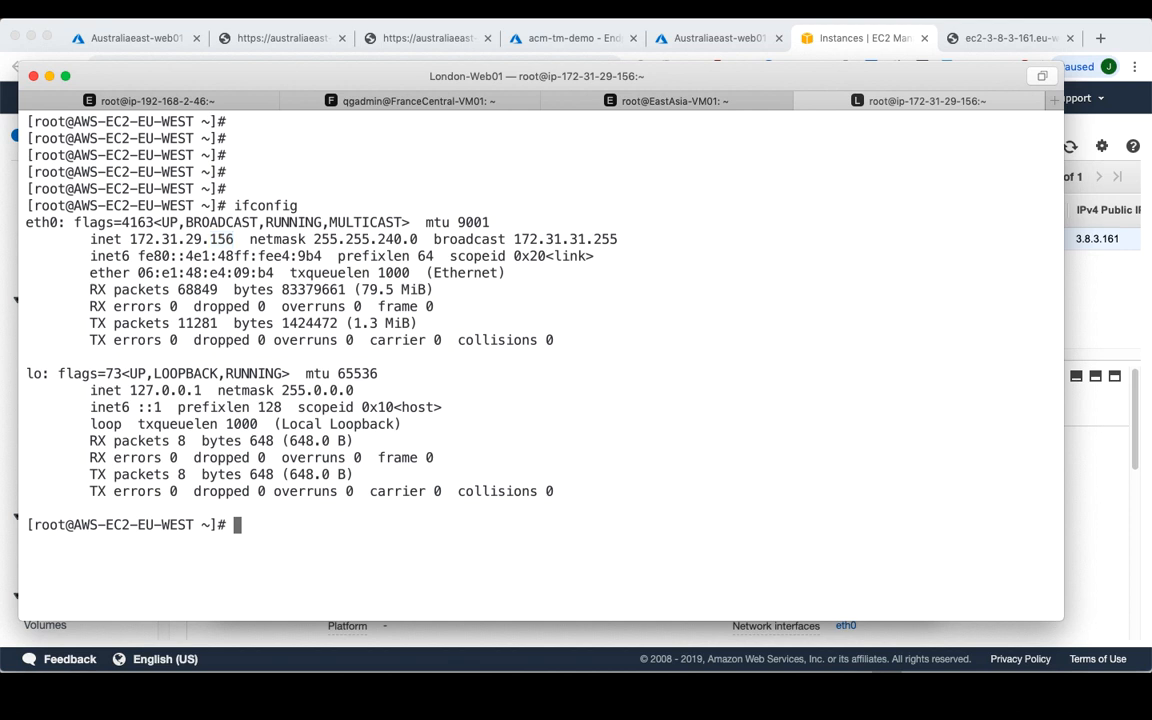
type("service nginx sto")
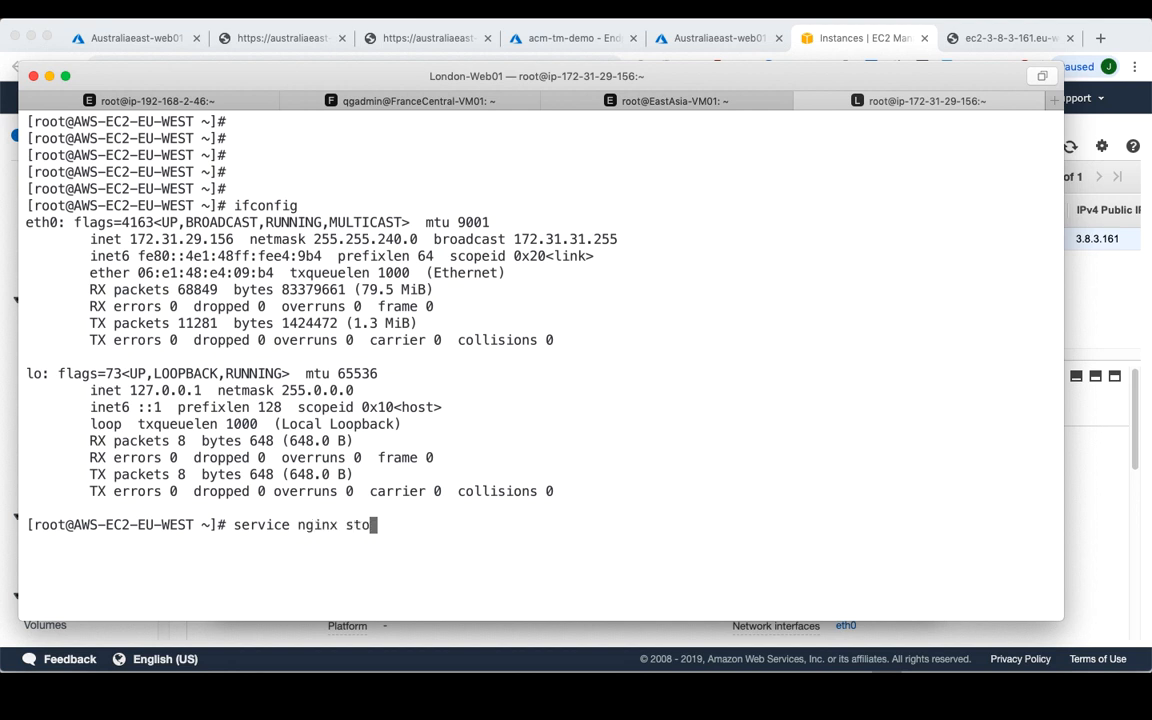
type("p")
key("Return")
Check the state of the web server on AWS-EC2-EU-WEST with service nginx status
key("Up")
key("BackSpace")
key("BackSpace")
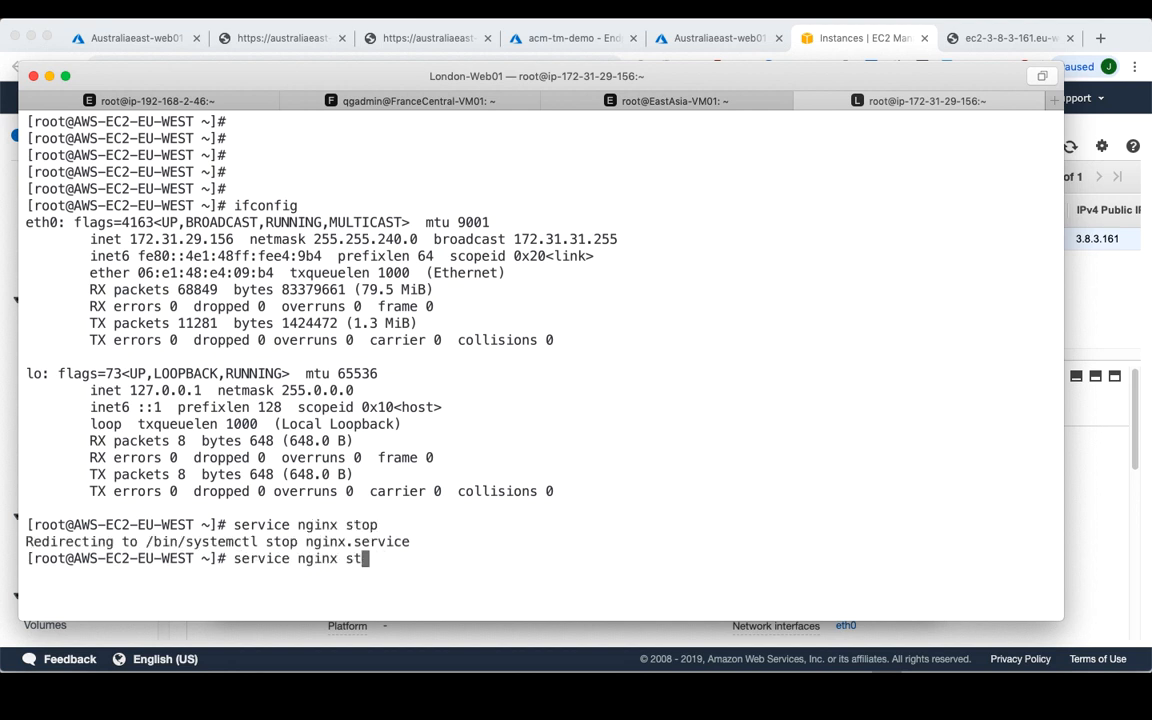
type("atus")
key("Return")
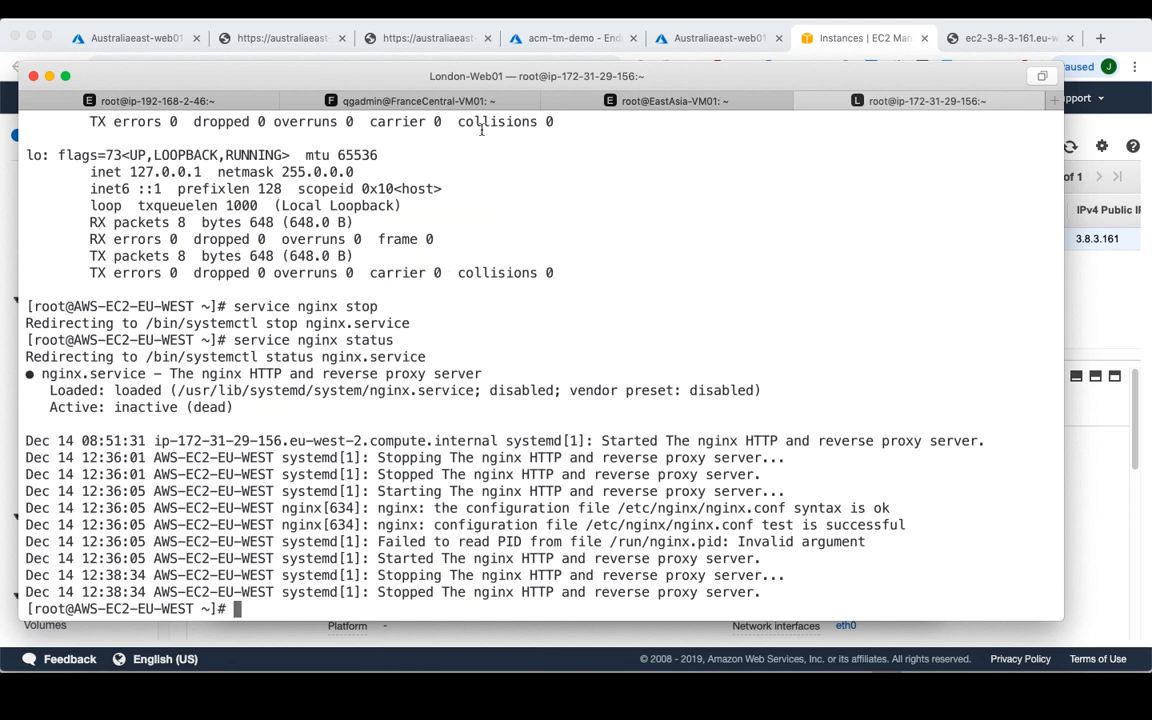
left_click(432, 106)
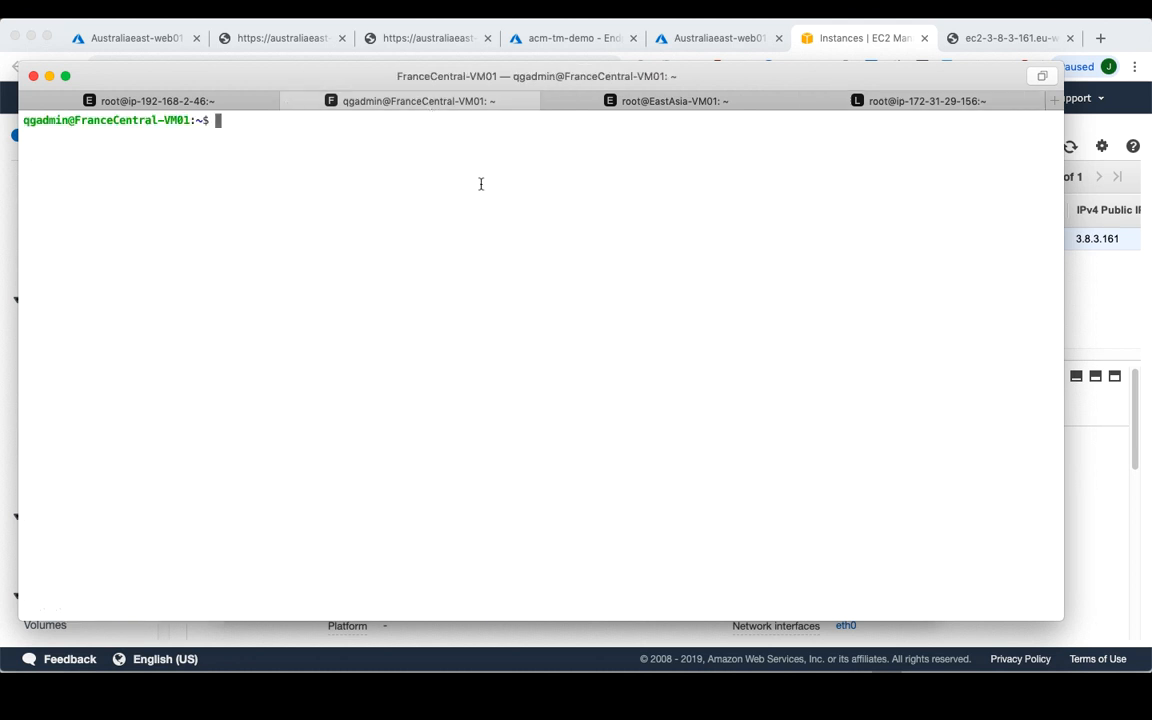
key("Up")
key("Up")
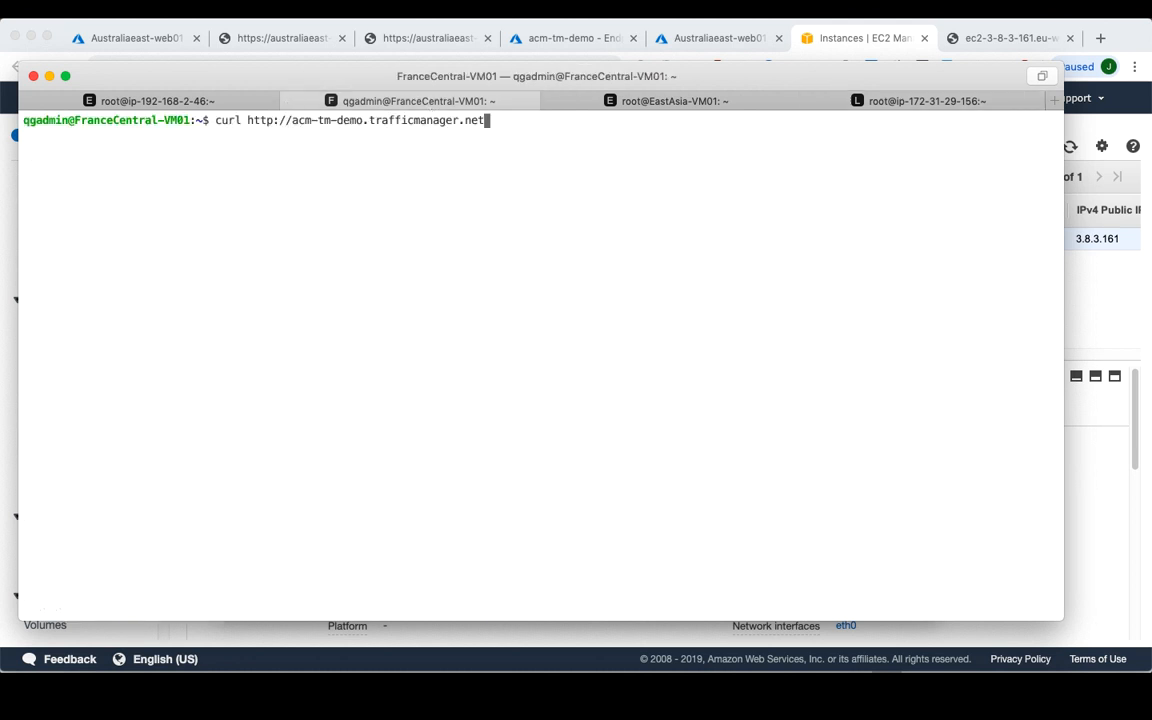
key("Return")
key("Up")
key("Return")
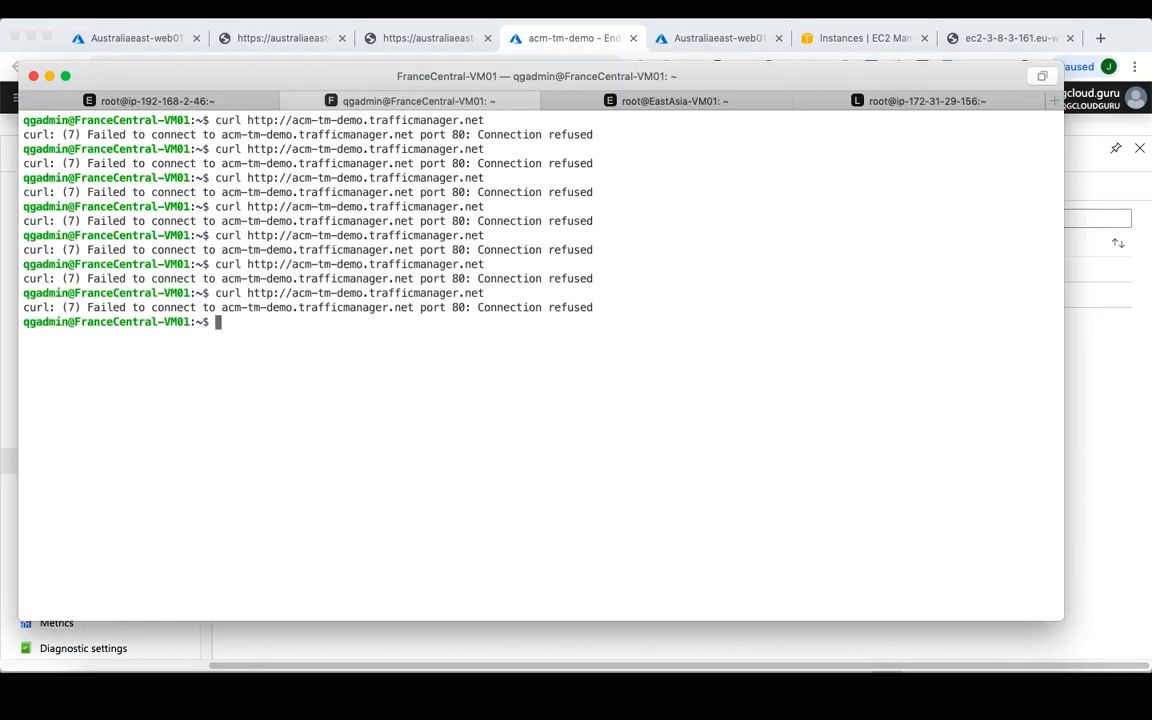
key("Up")
key("Return")
key("Up")
key("Return")
key("Up")
key("Return")
key("Up")
key("Return")
key("Up")
key("Return")
key("Up")
key("Return")
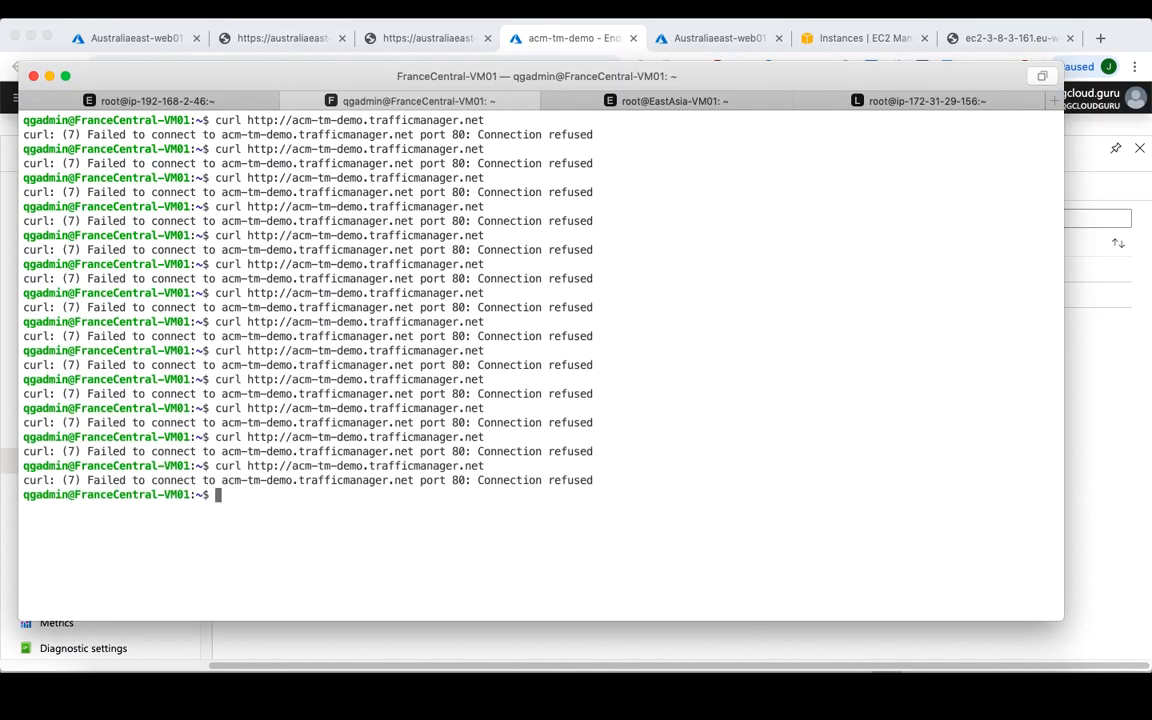
key("Up")
key("Return")
key("Up")
key("Return")
key("Up")
key("Return")
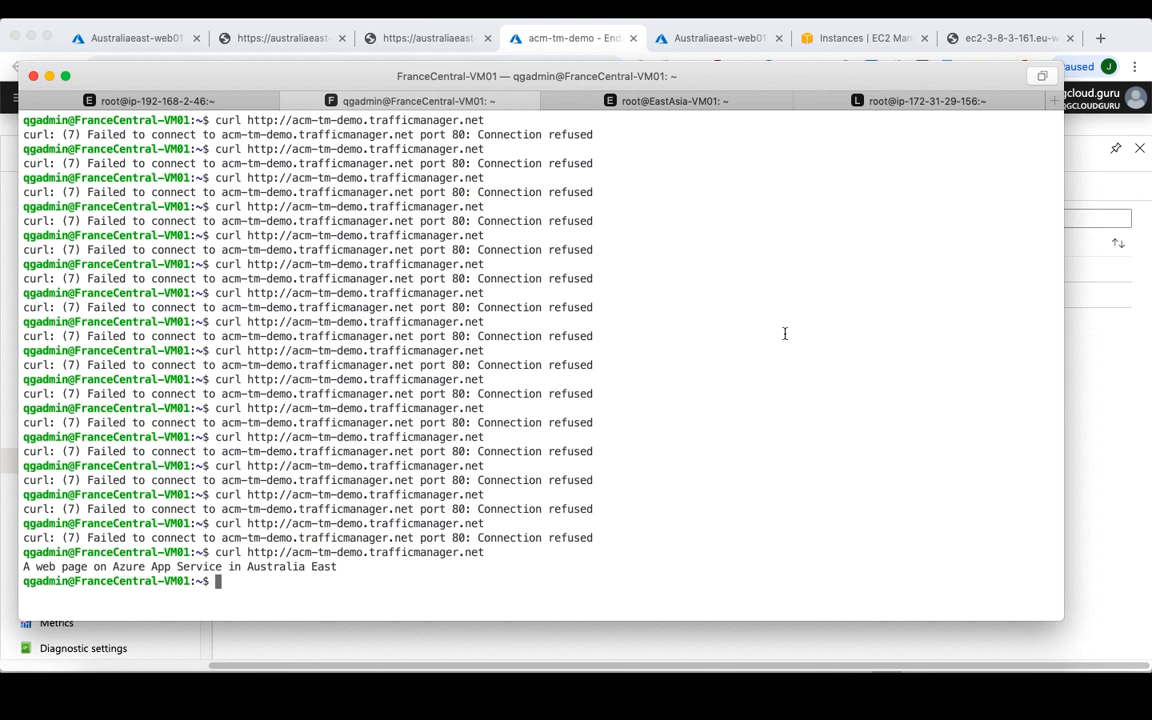
left_click(148, 101)
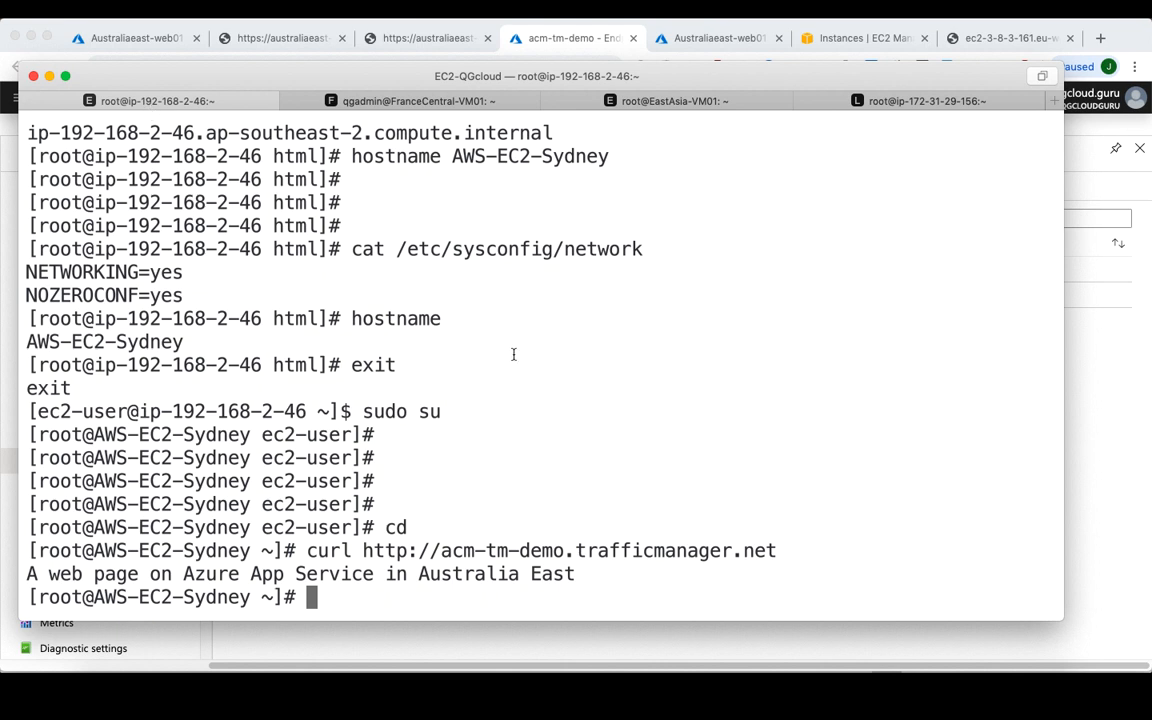
key("Up")
key("Return")
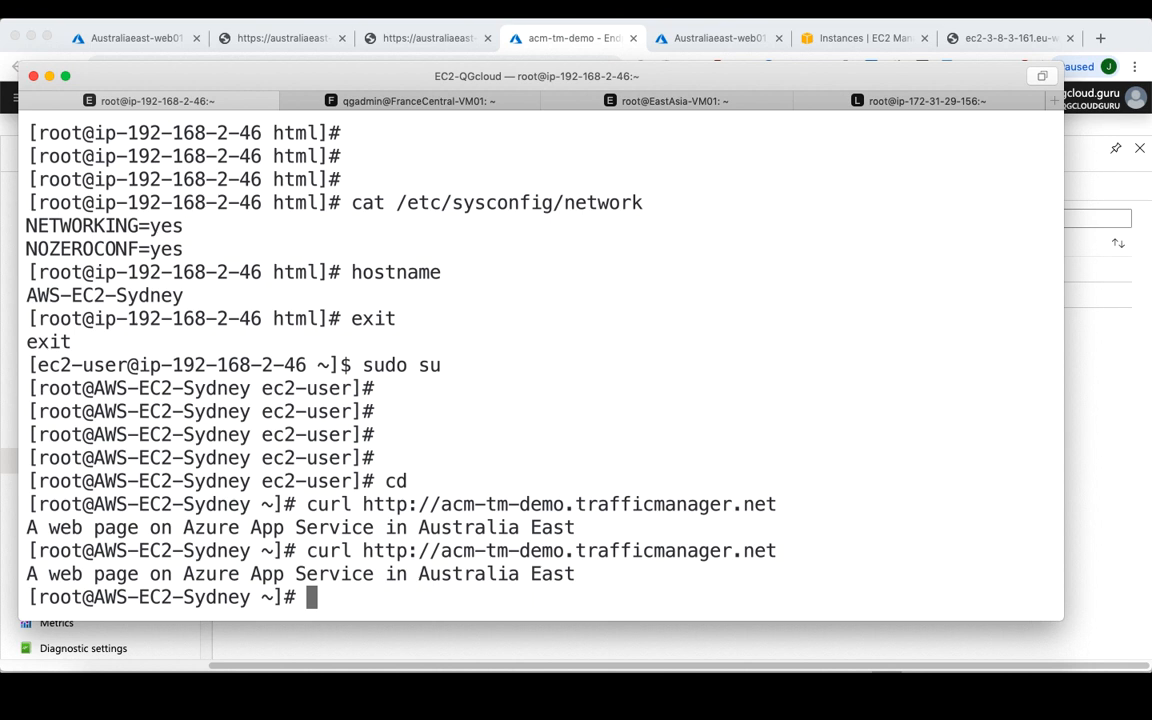
left_click(683, 110)
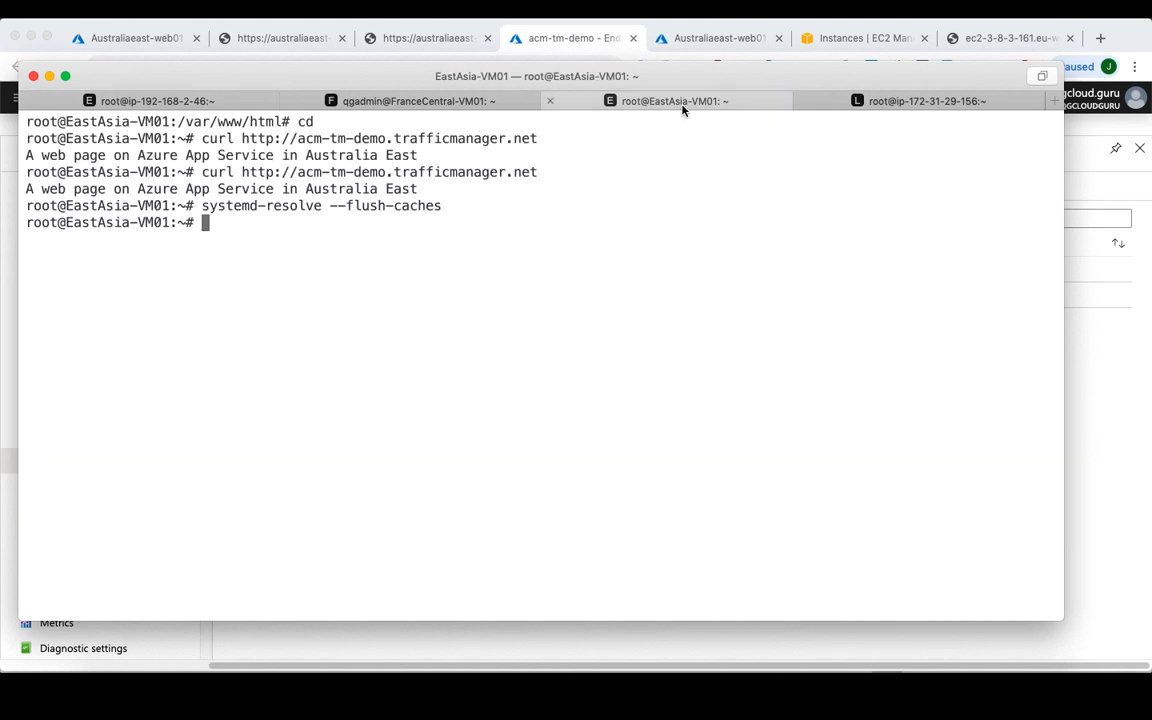
key("Up")
key("Up")
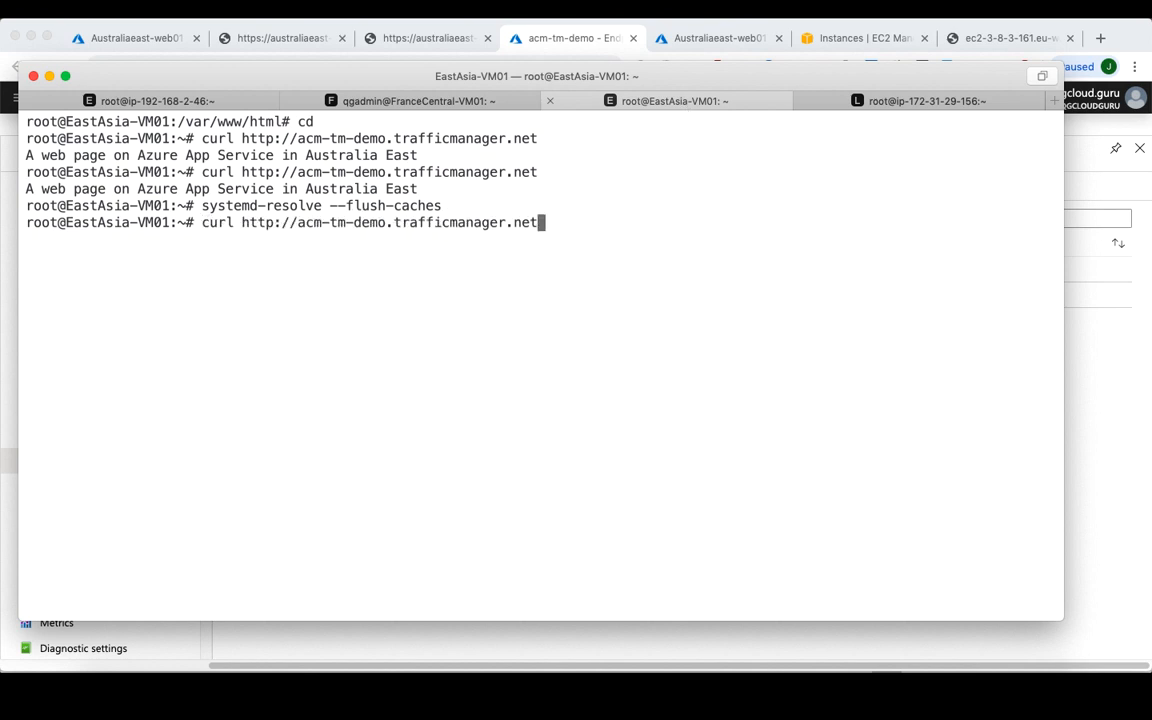
key("Return")
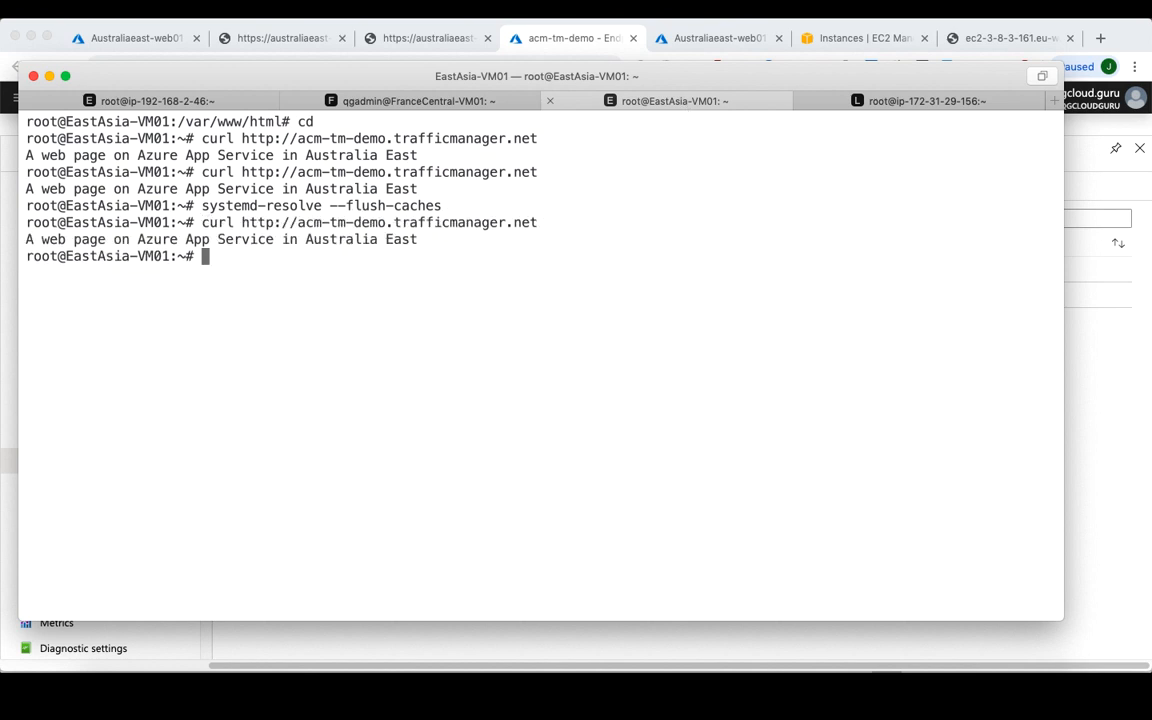